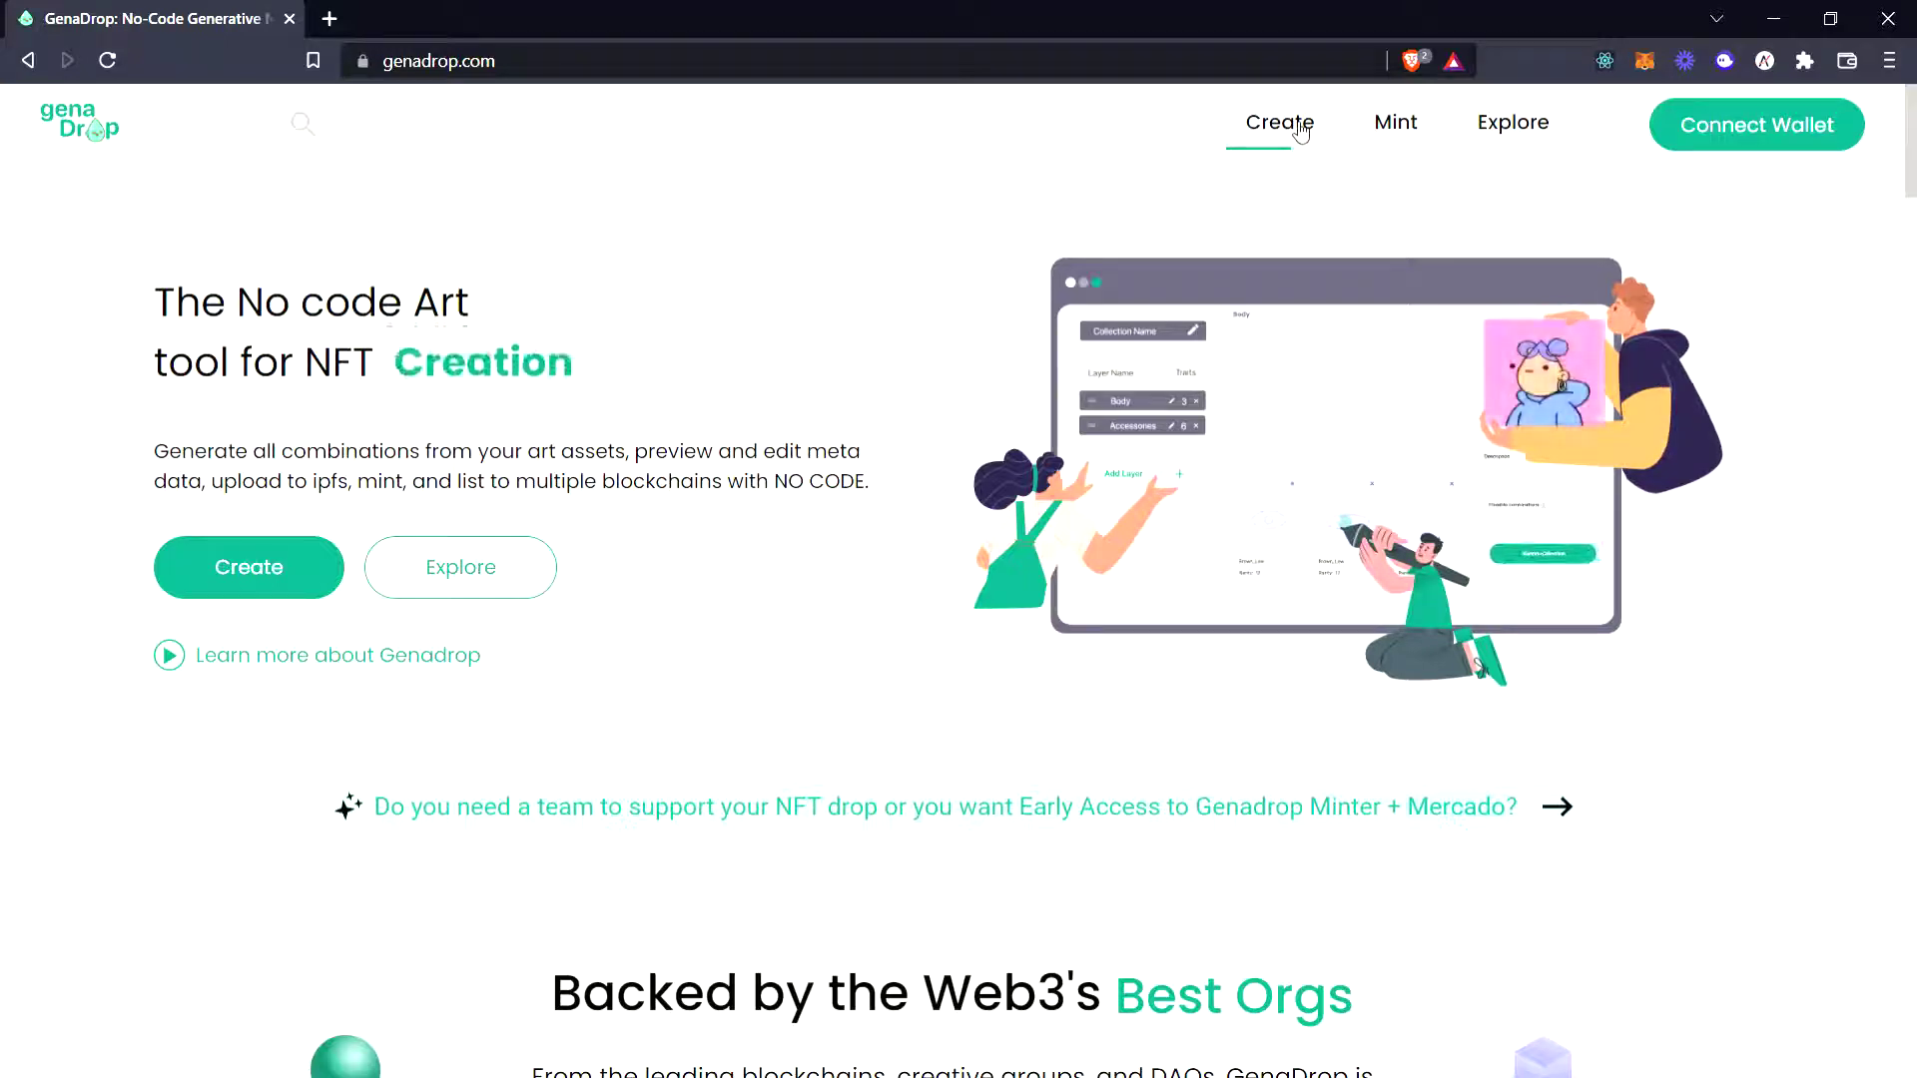
Open the Mint page and connect an Algorand wallet through WalletConnect
{"action": "left_click", "coordinate": [1296, 124]}
{"action": "left_click", "coordinate": [1358, 306]}
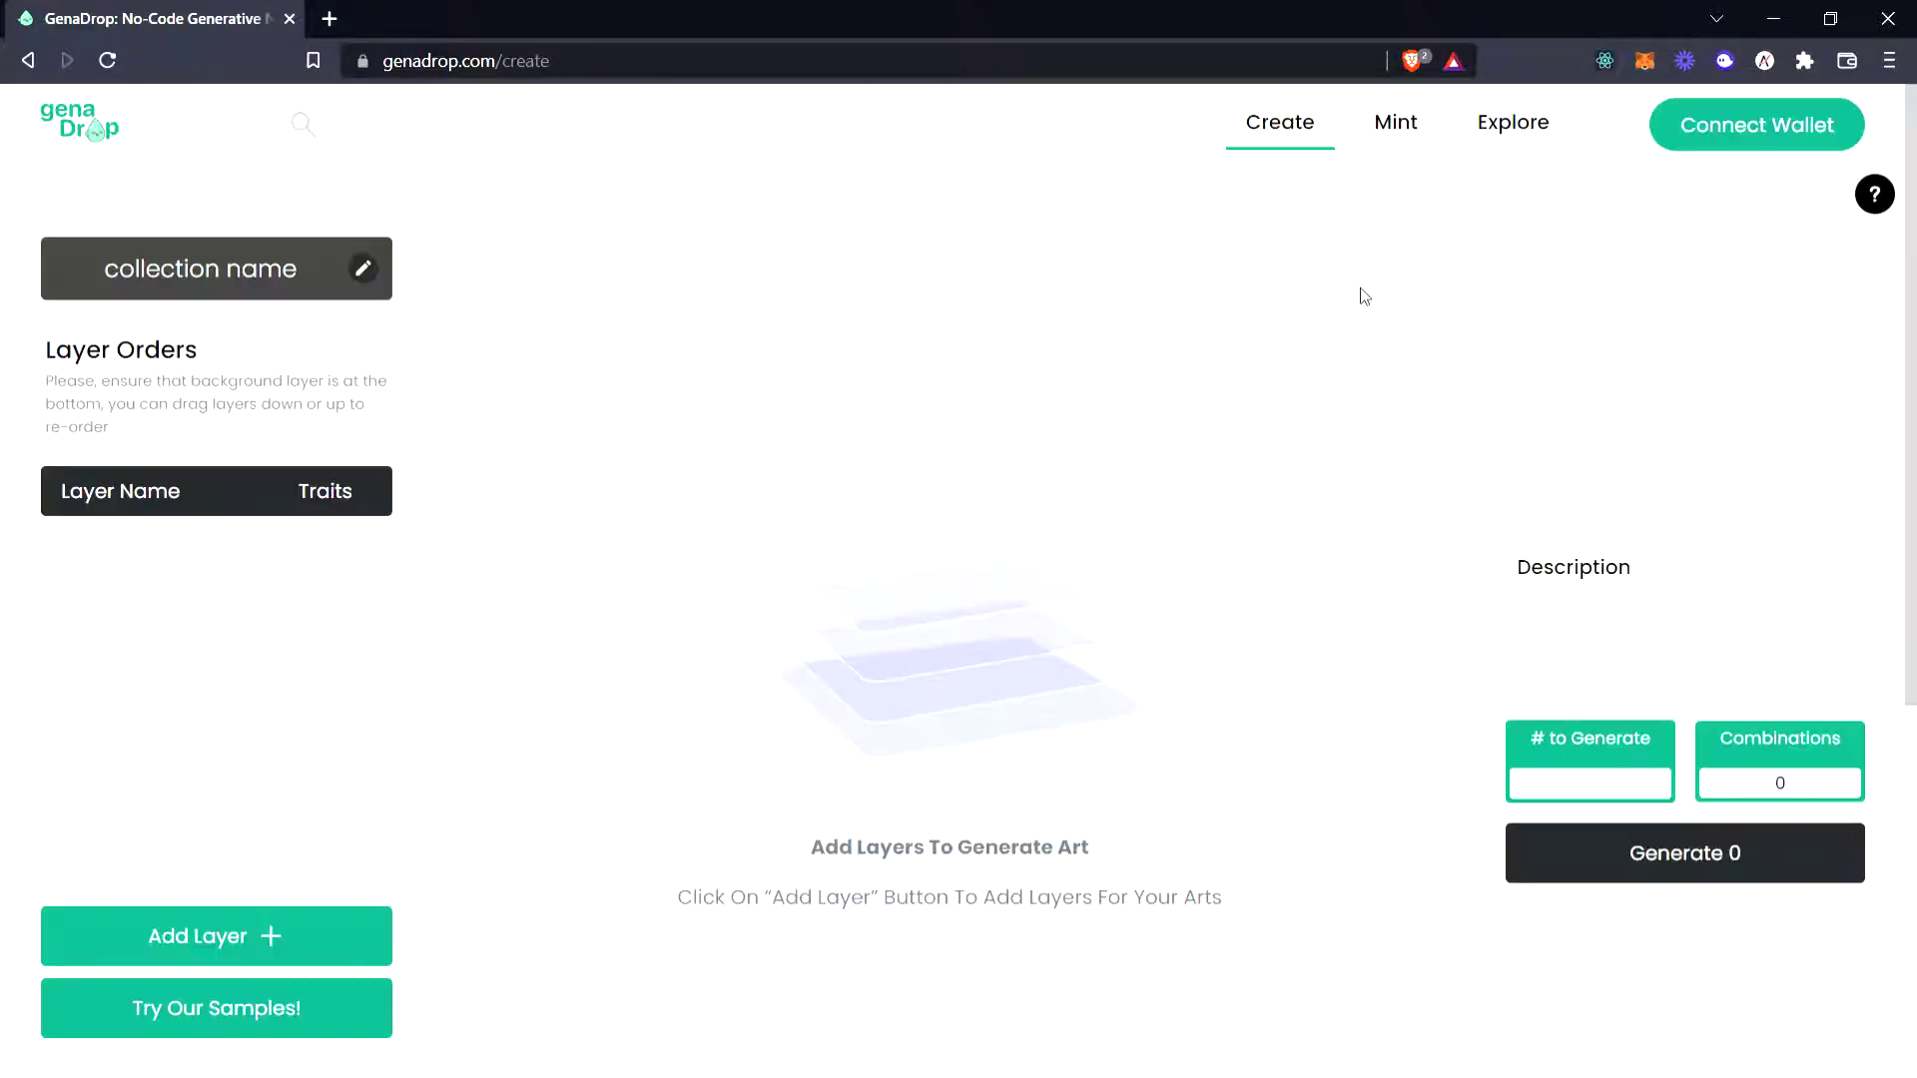
{"action": "left_click", "coordinate": [1400, 130]}
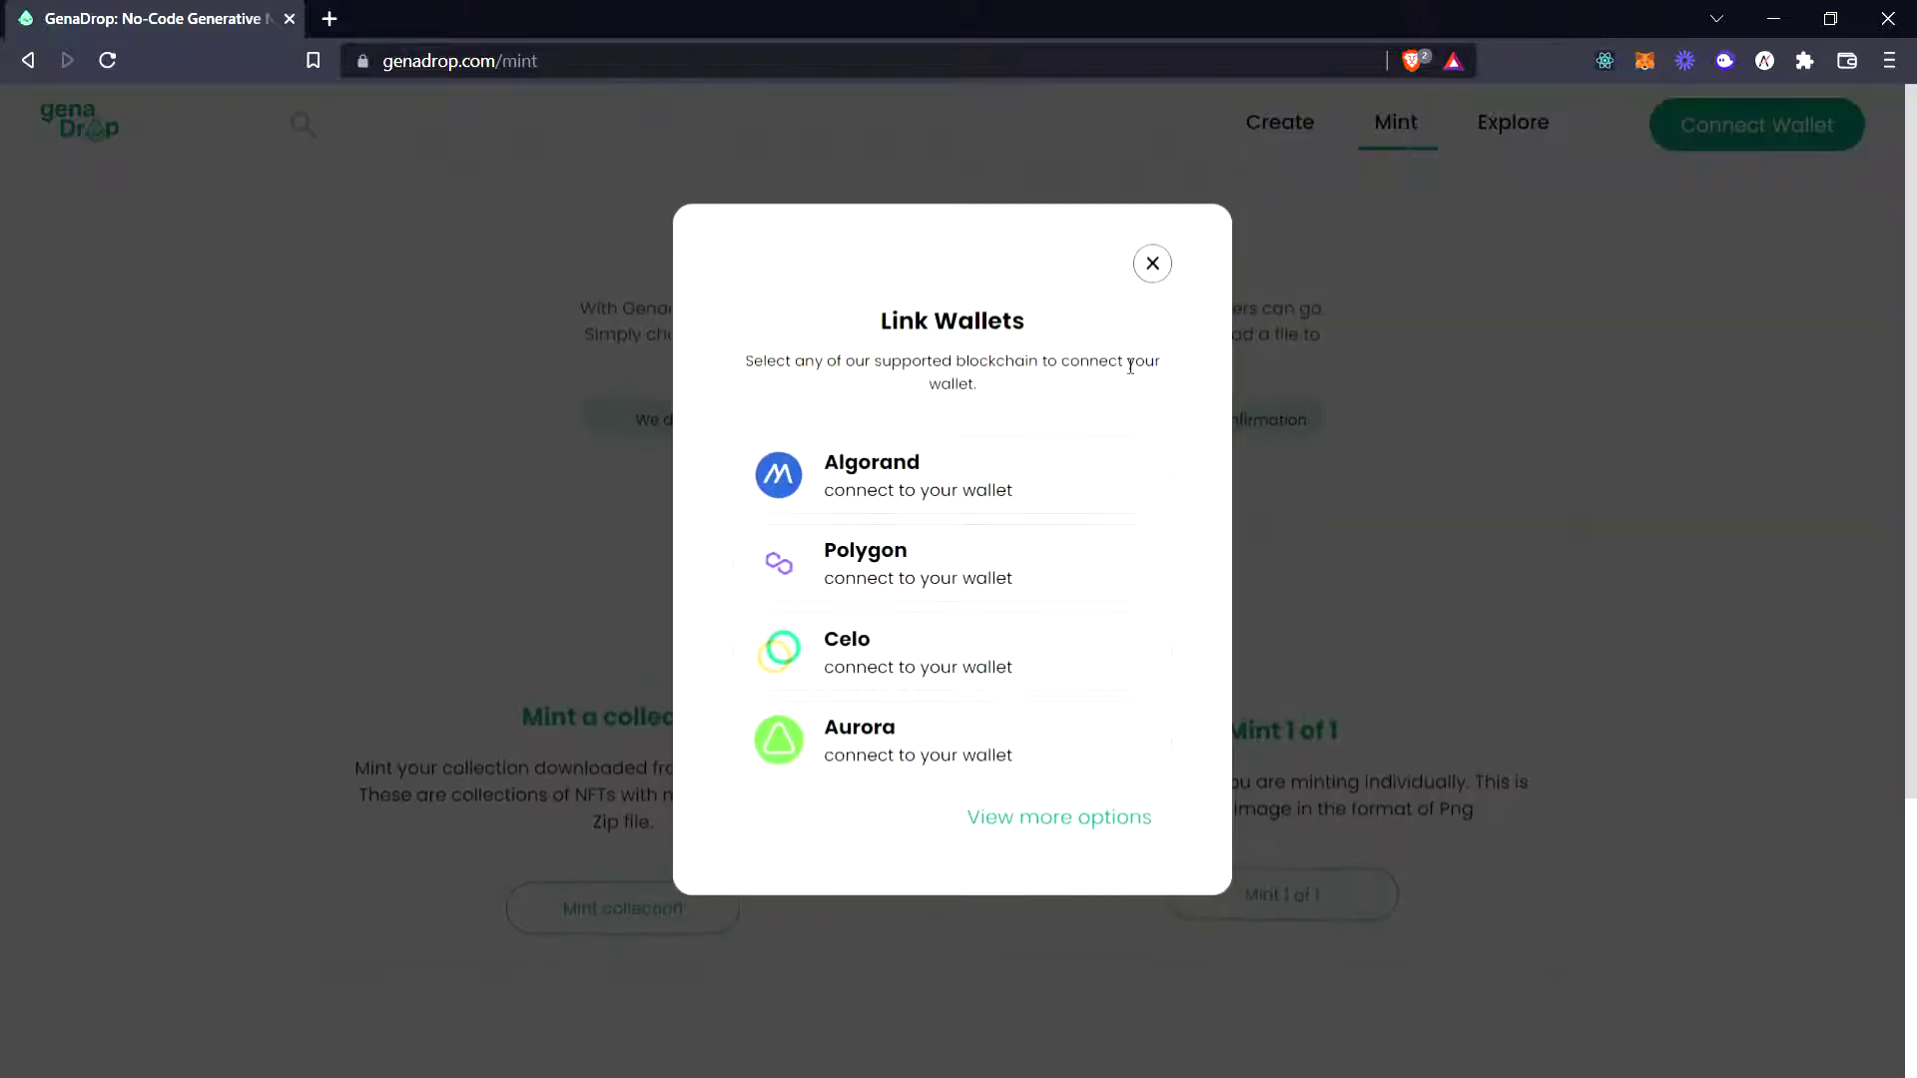
{"action": "left_click", "coordinate": [1019, 491]}
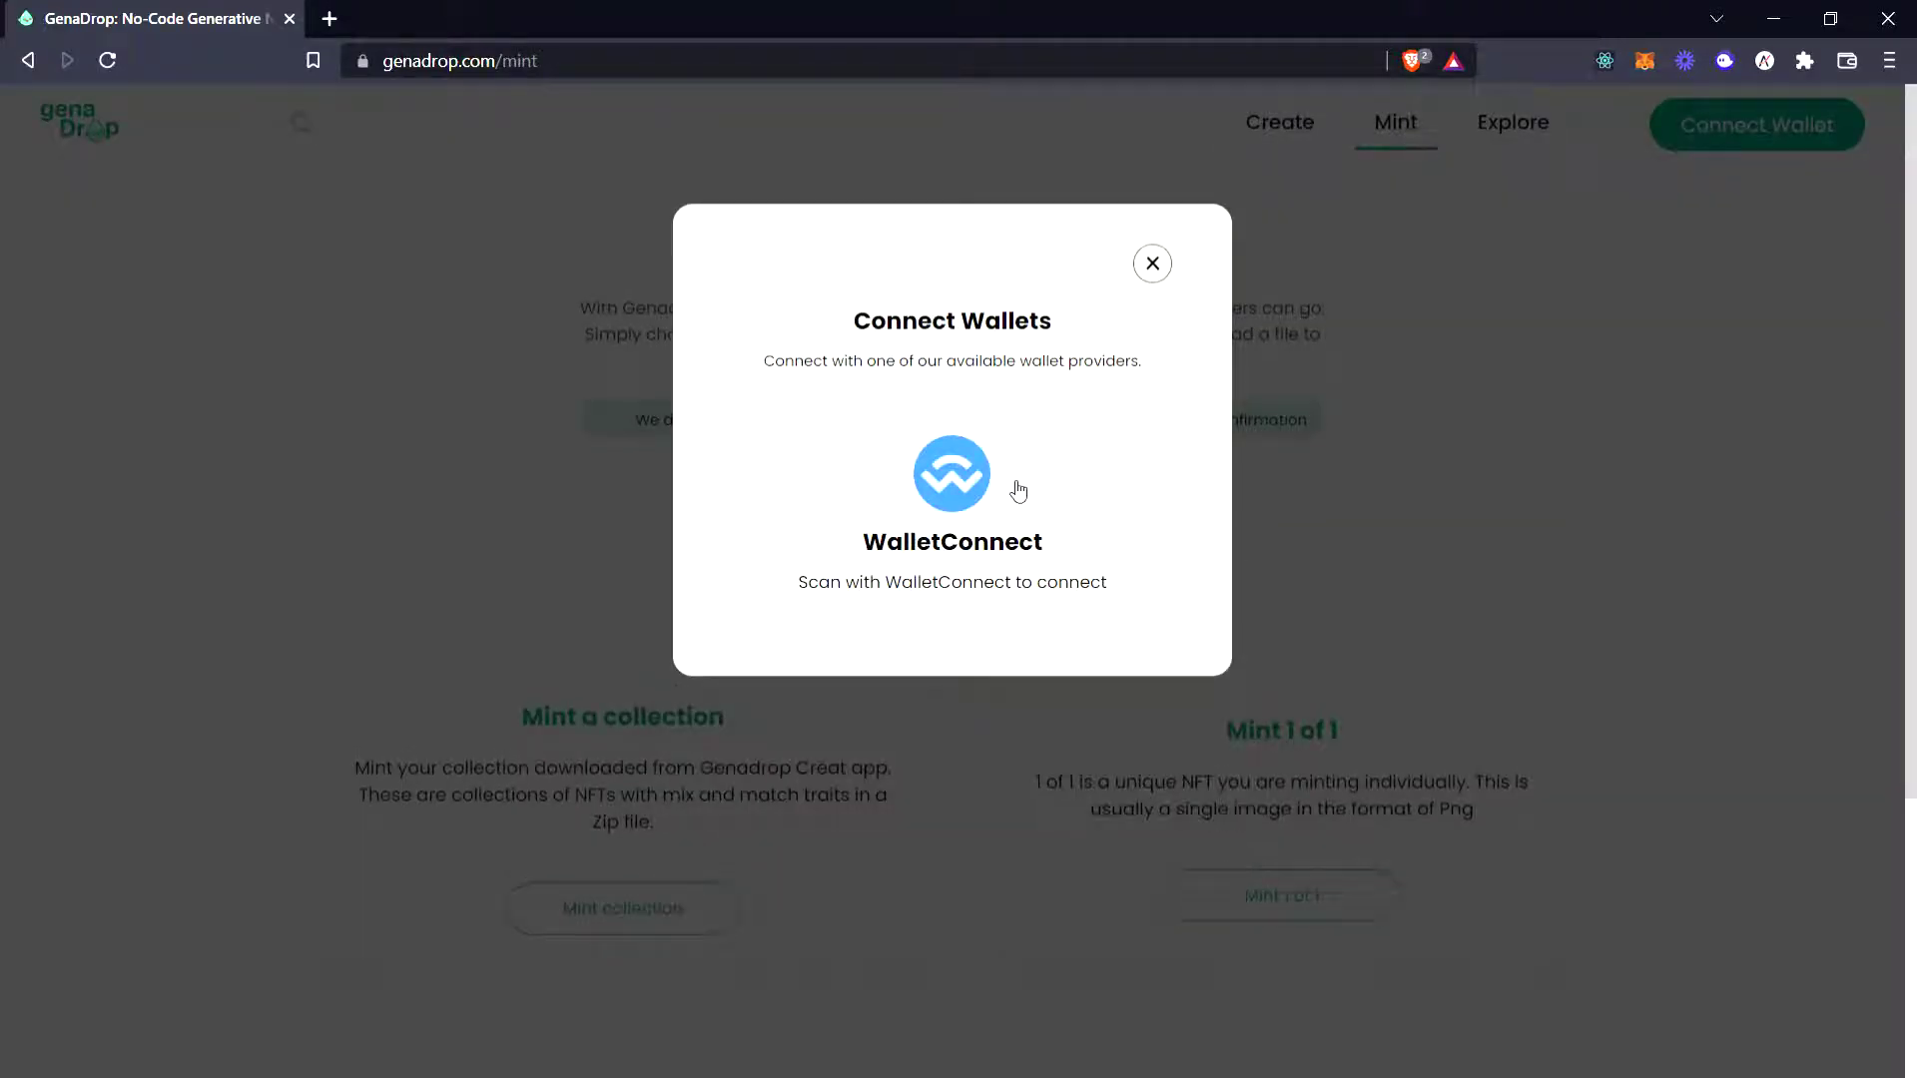
{"action": "left_click", "coordinate": [943, 511]}
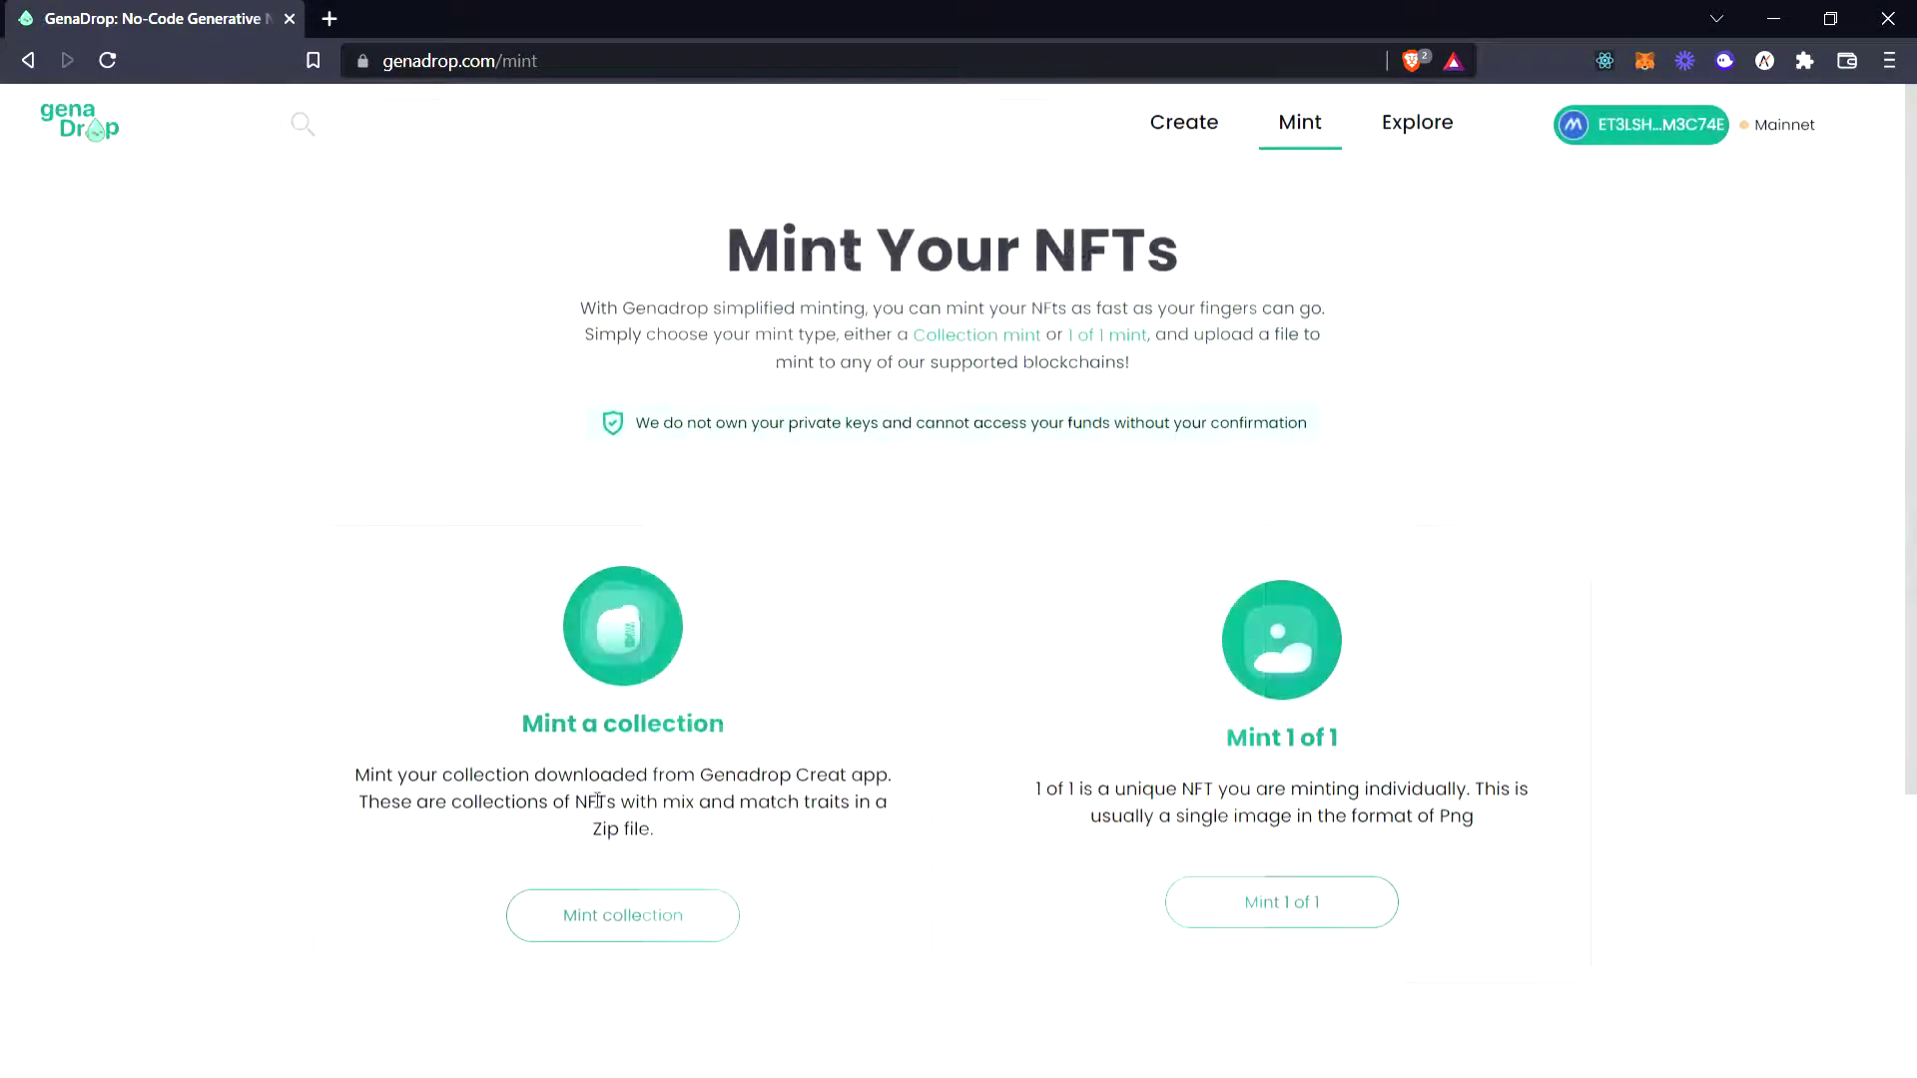
Choose the collection mint type and upload the ODIN collection's zip file
{"action": "scroll", "coordinate": [792, 771], "scroll_direction": "down", "scroll_amount": 2}
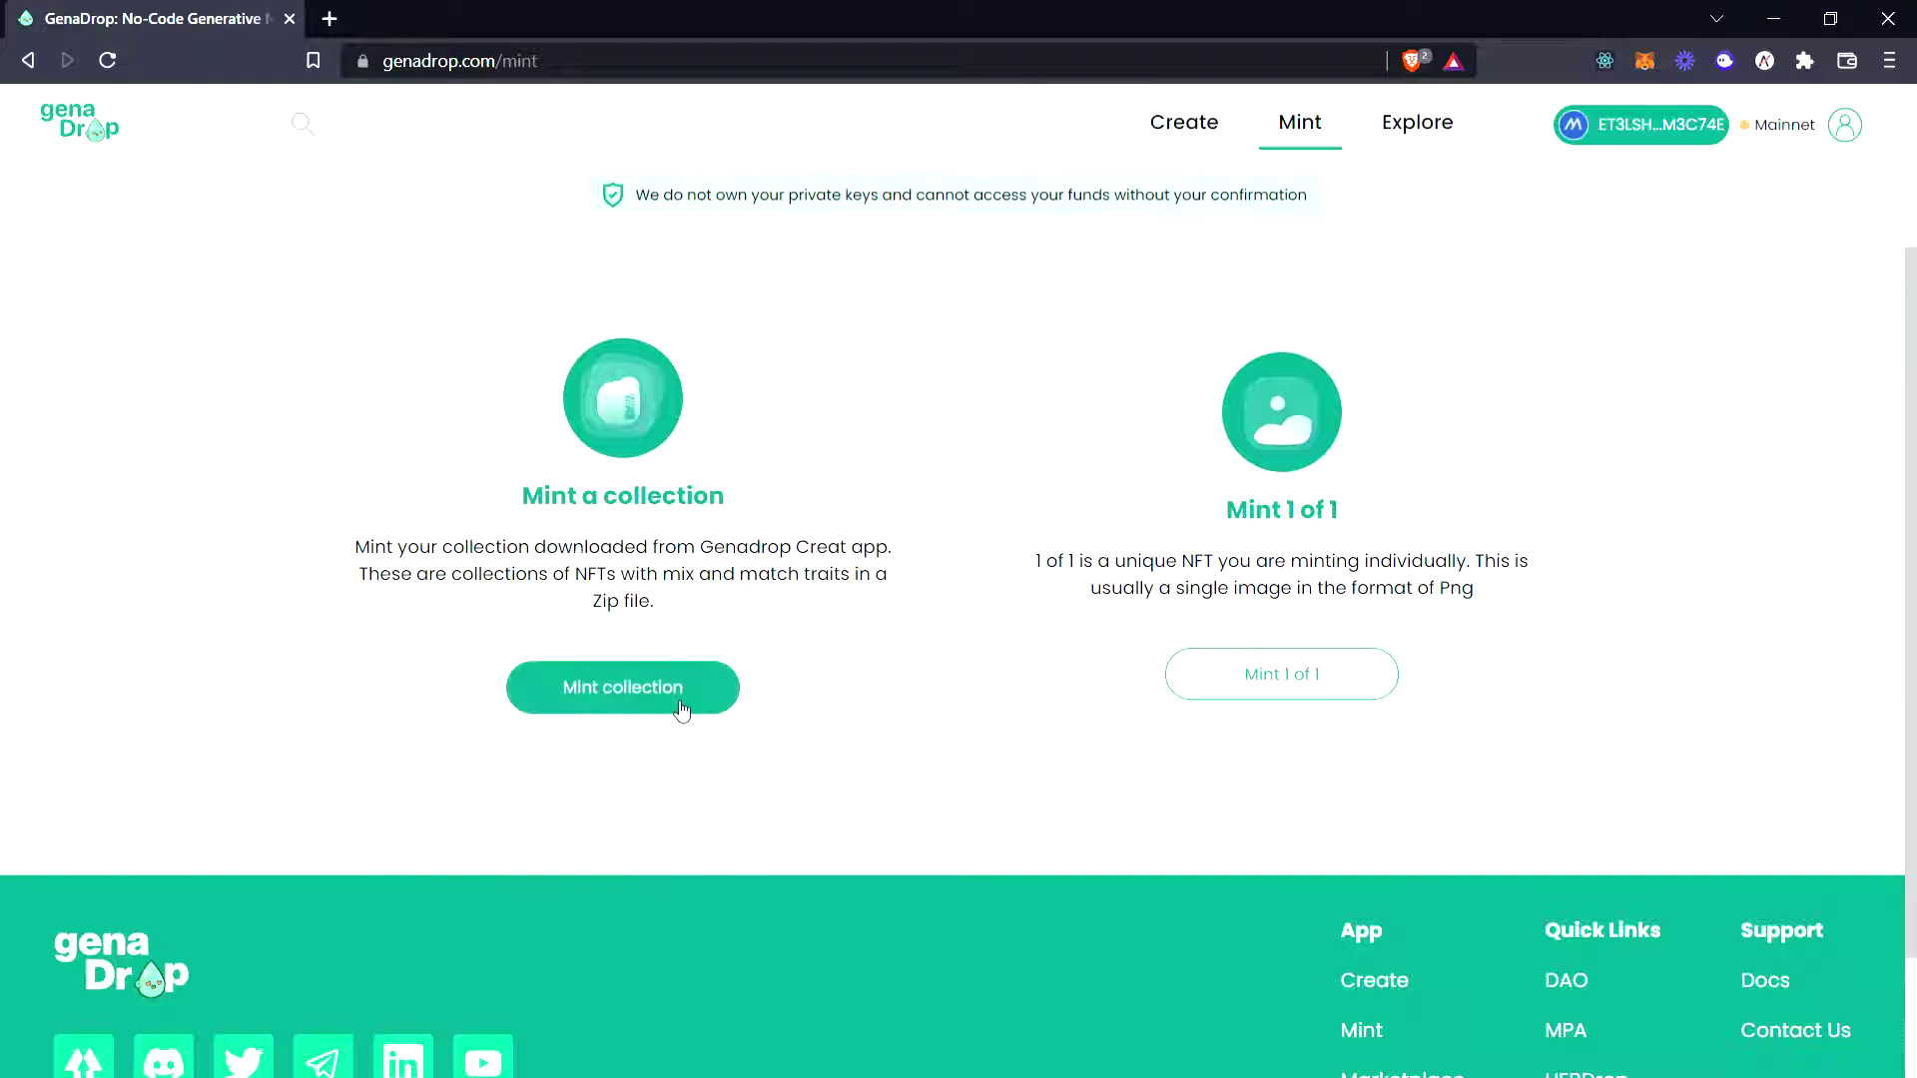
{"action": "left_click", "coordinate": [683, 710]}
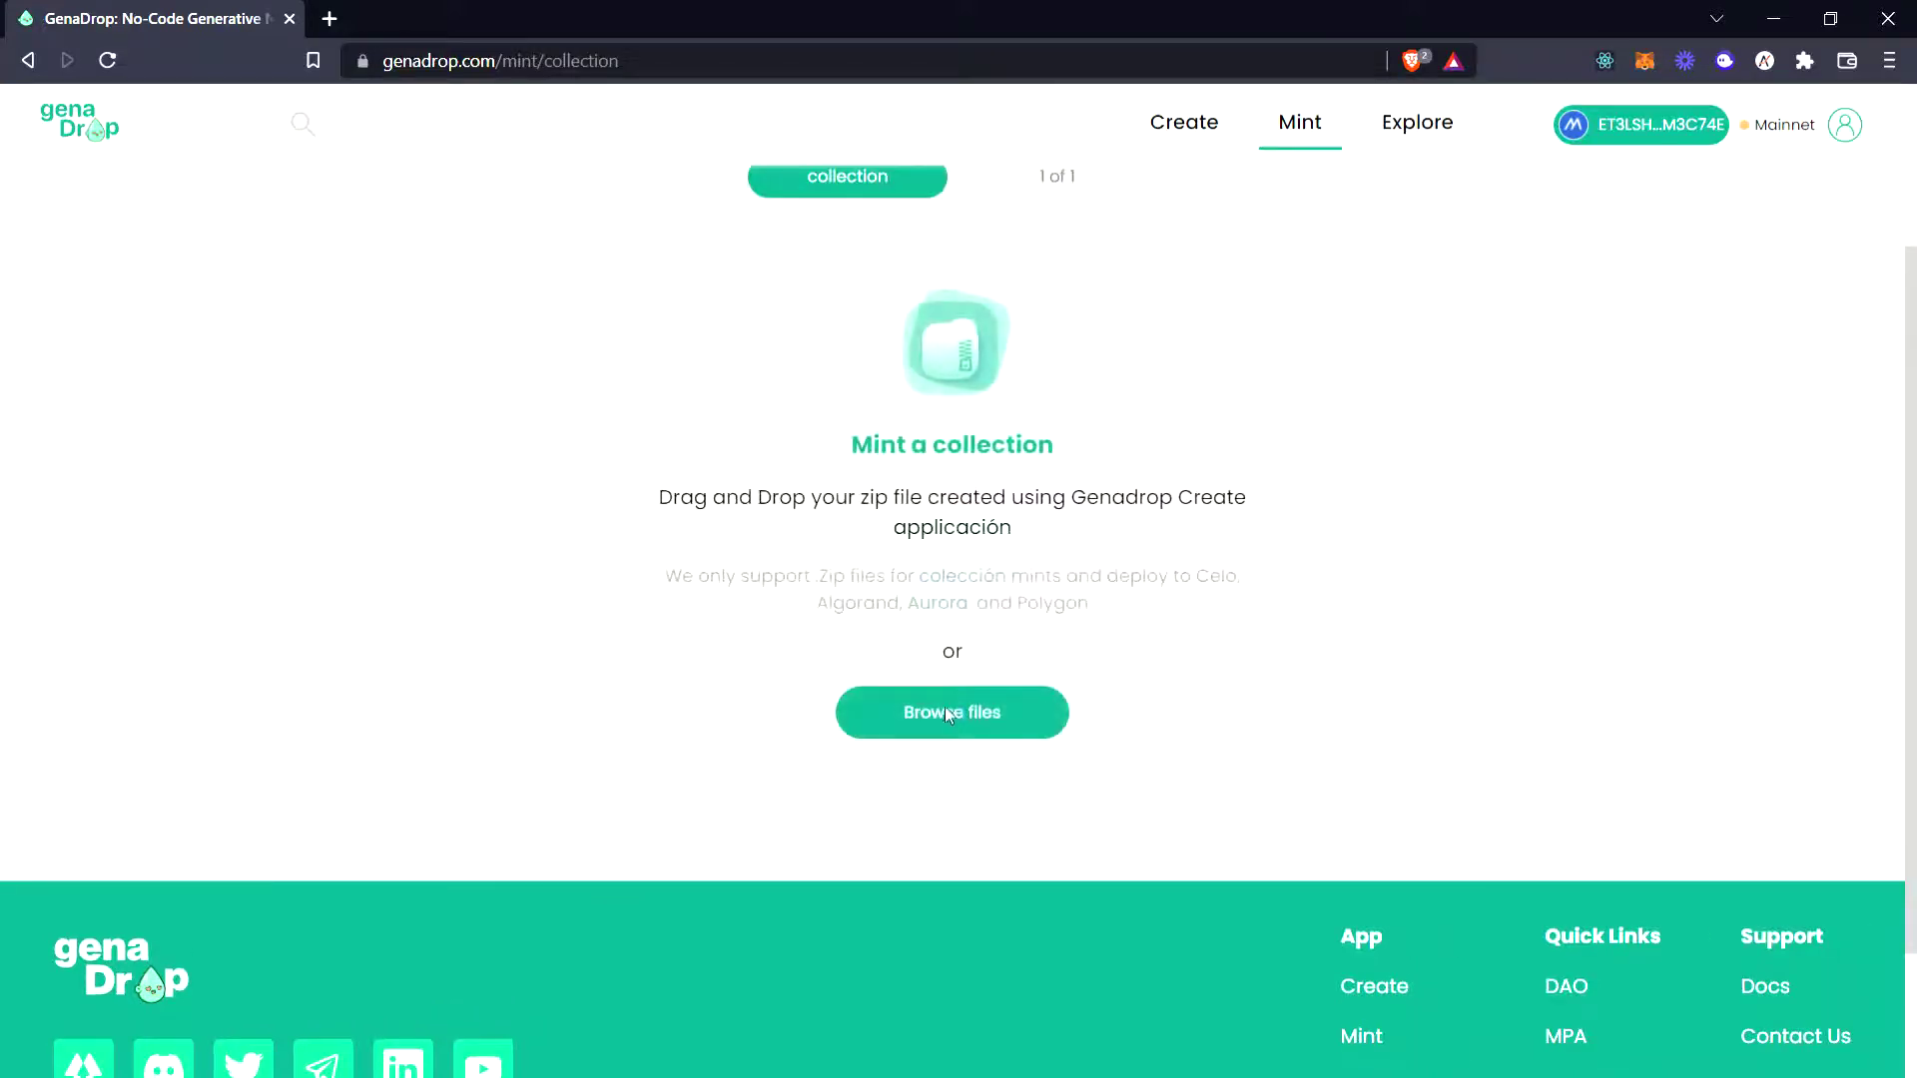
{"action": "left_click", "coordinate": [946, 712]}
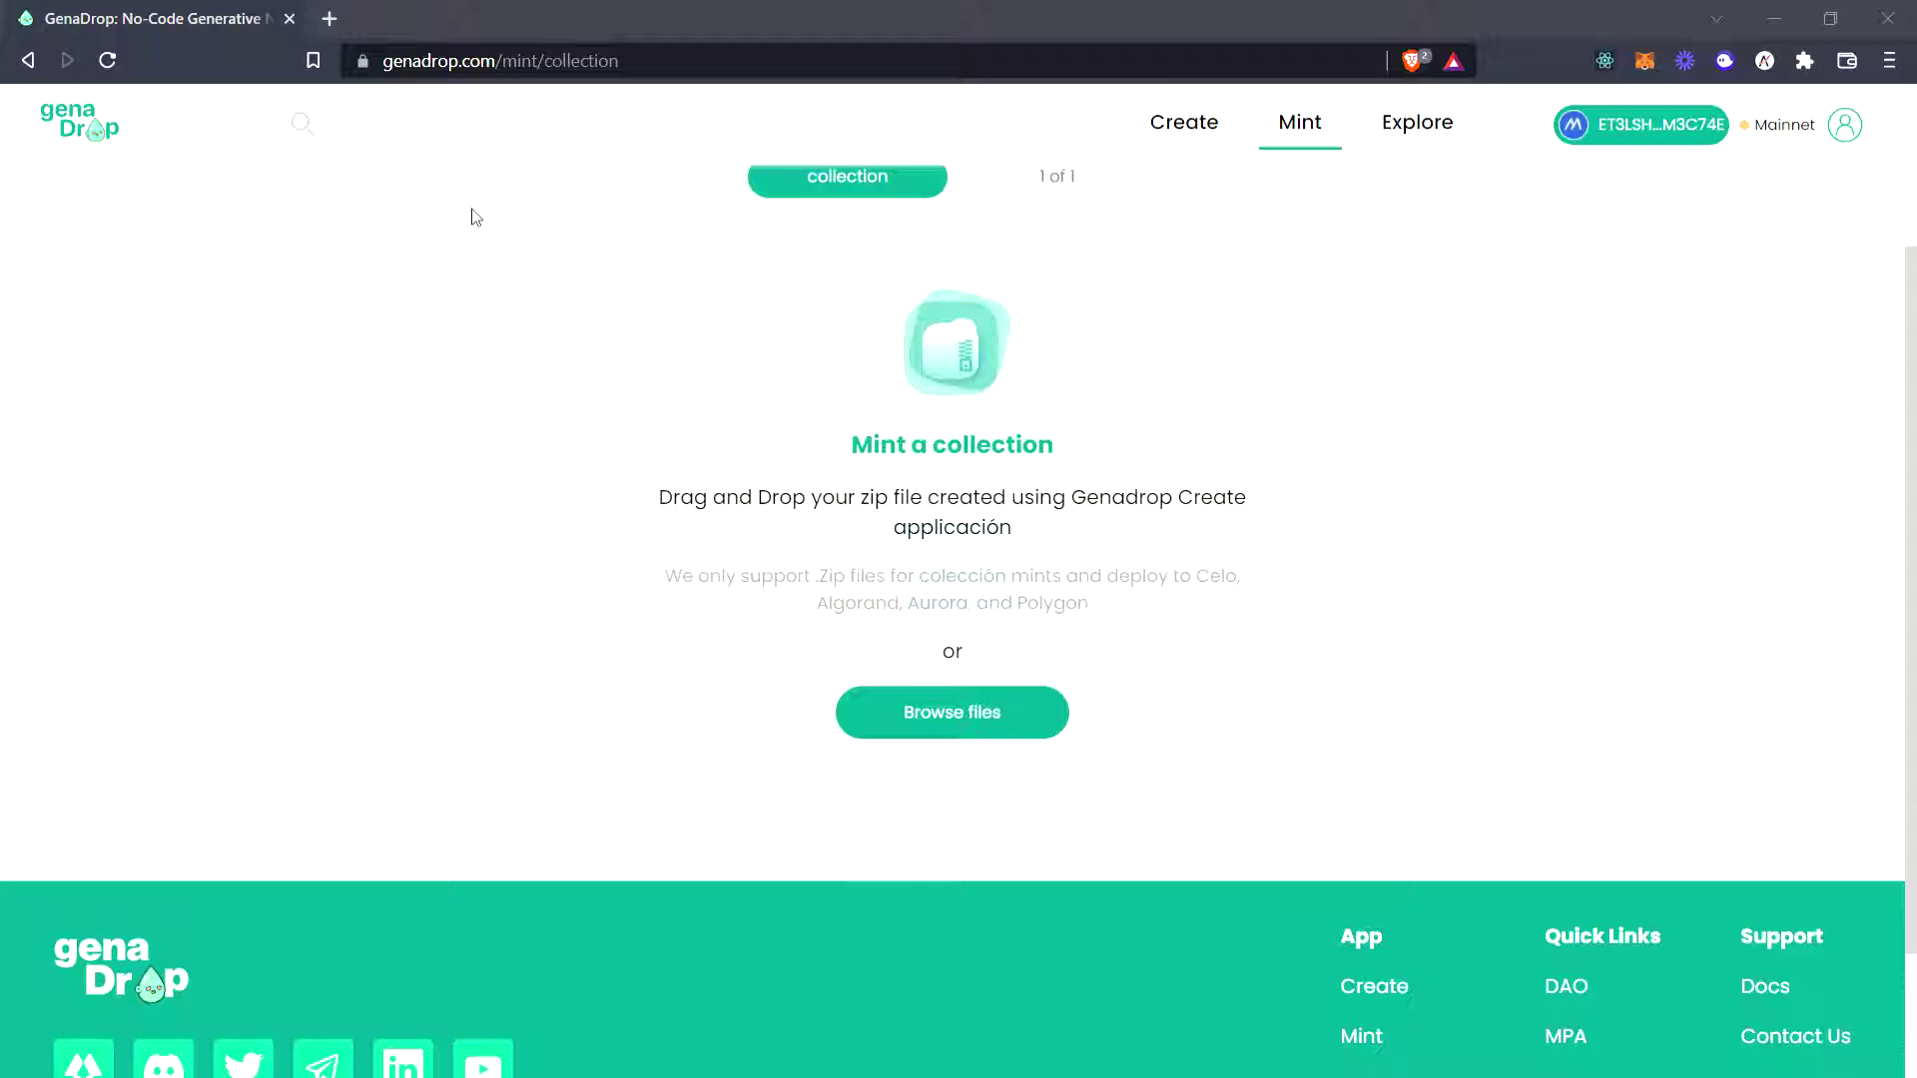
{"action": "key", "text": "Return"}
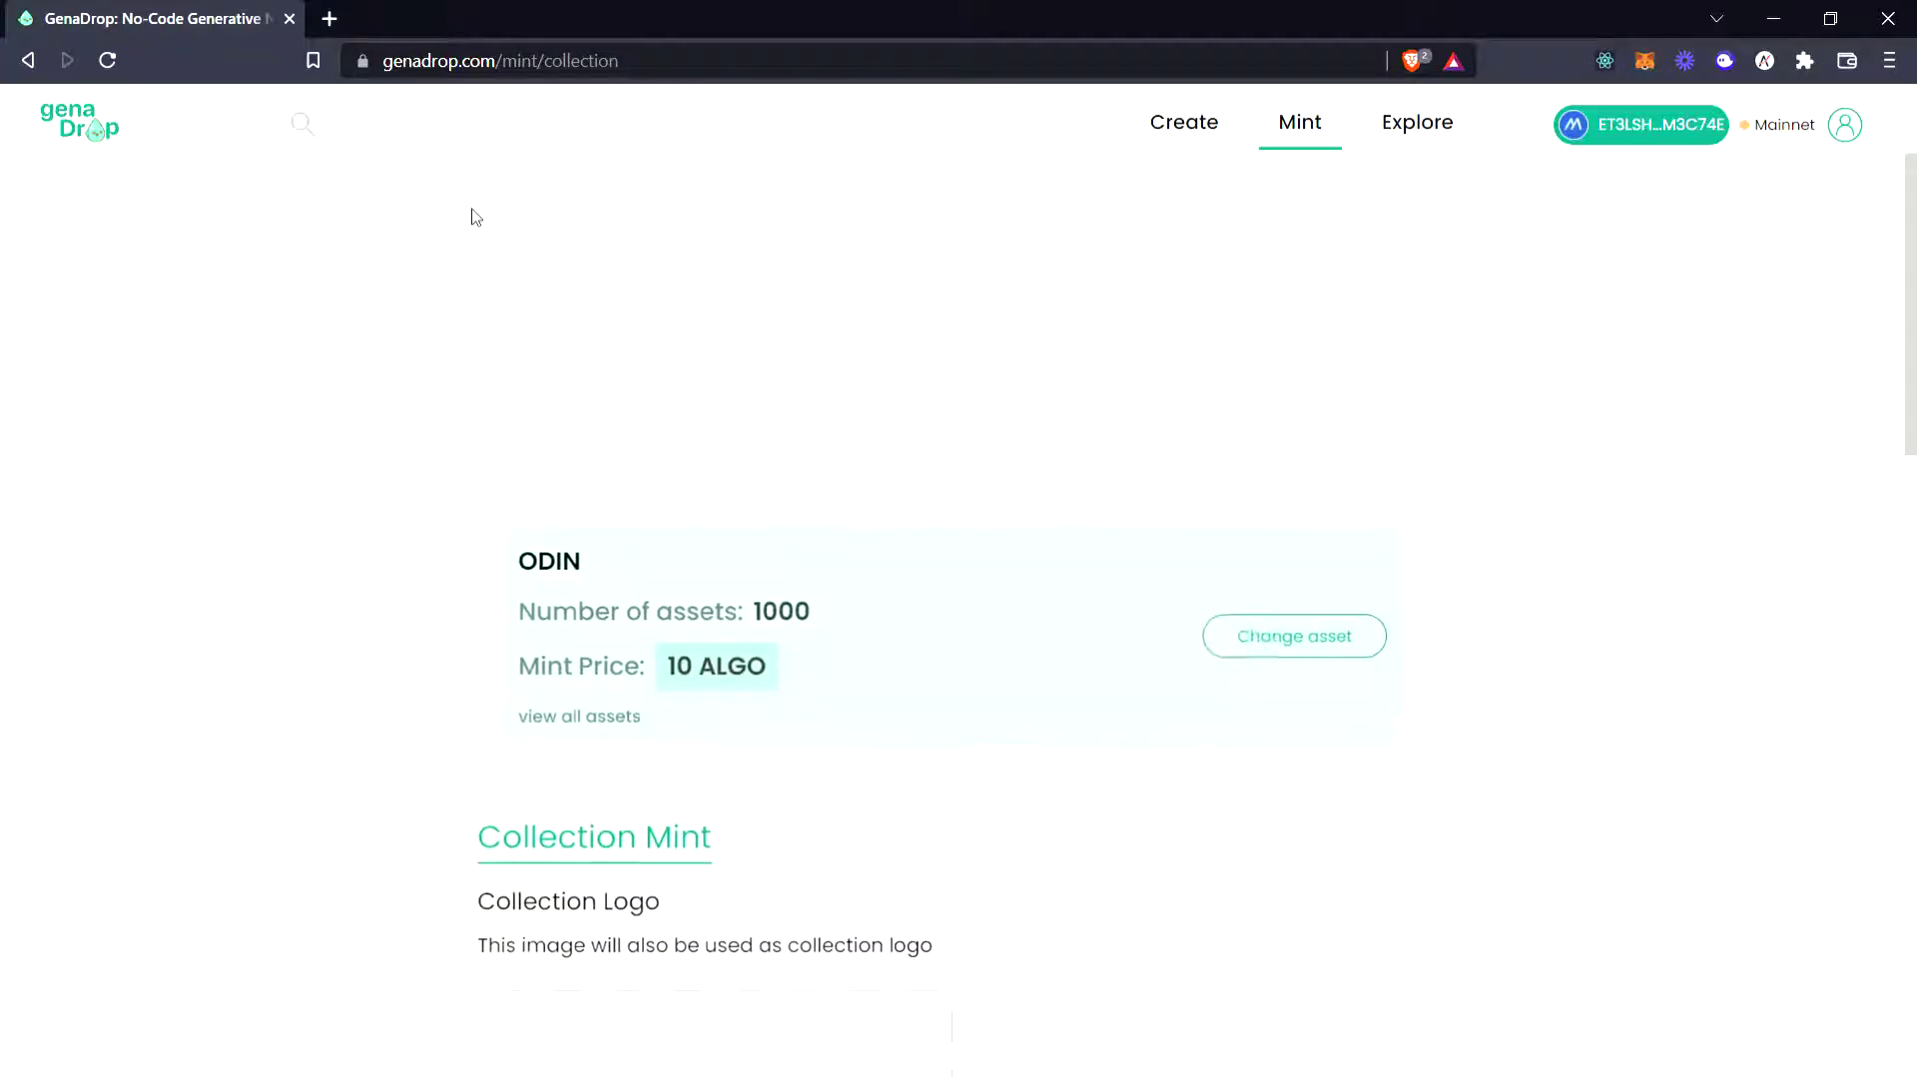
Set the collection logo to the orange-red eye image from the ODIN assets and save the choice
{"action": "scroll", "coordinate": [908, 735], "scroll_direction": "down", "scroll_amount": 4}
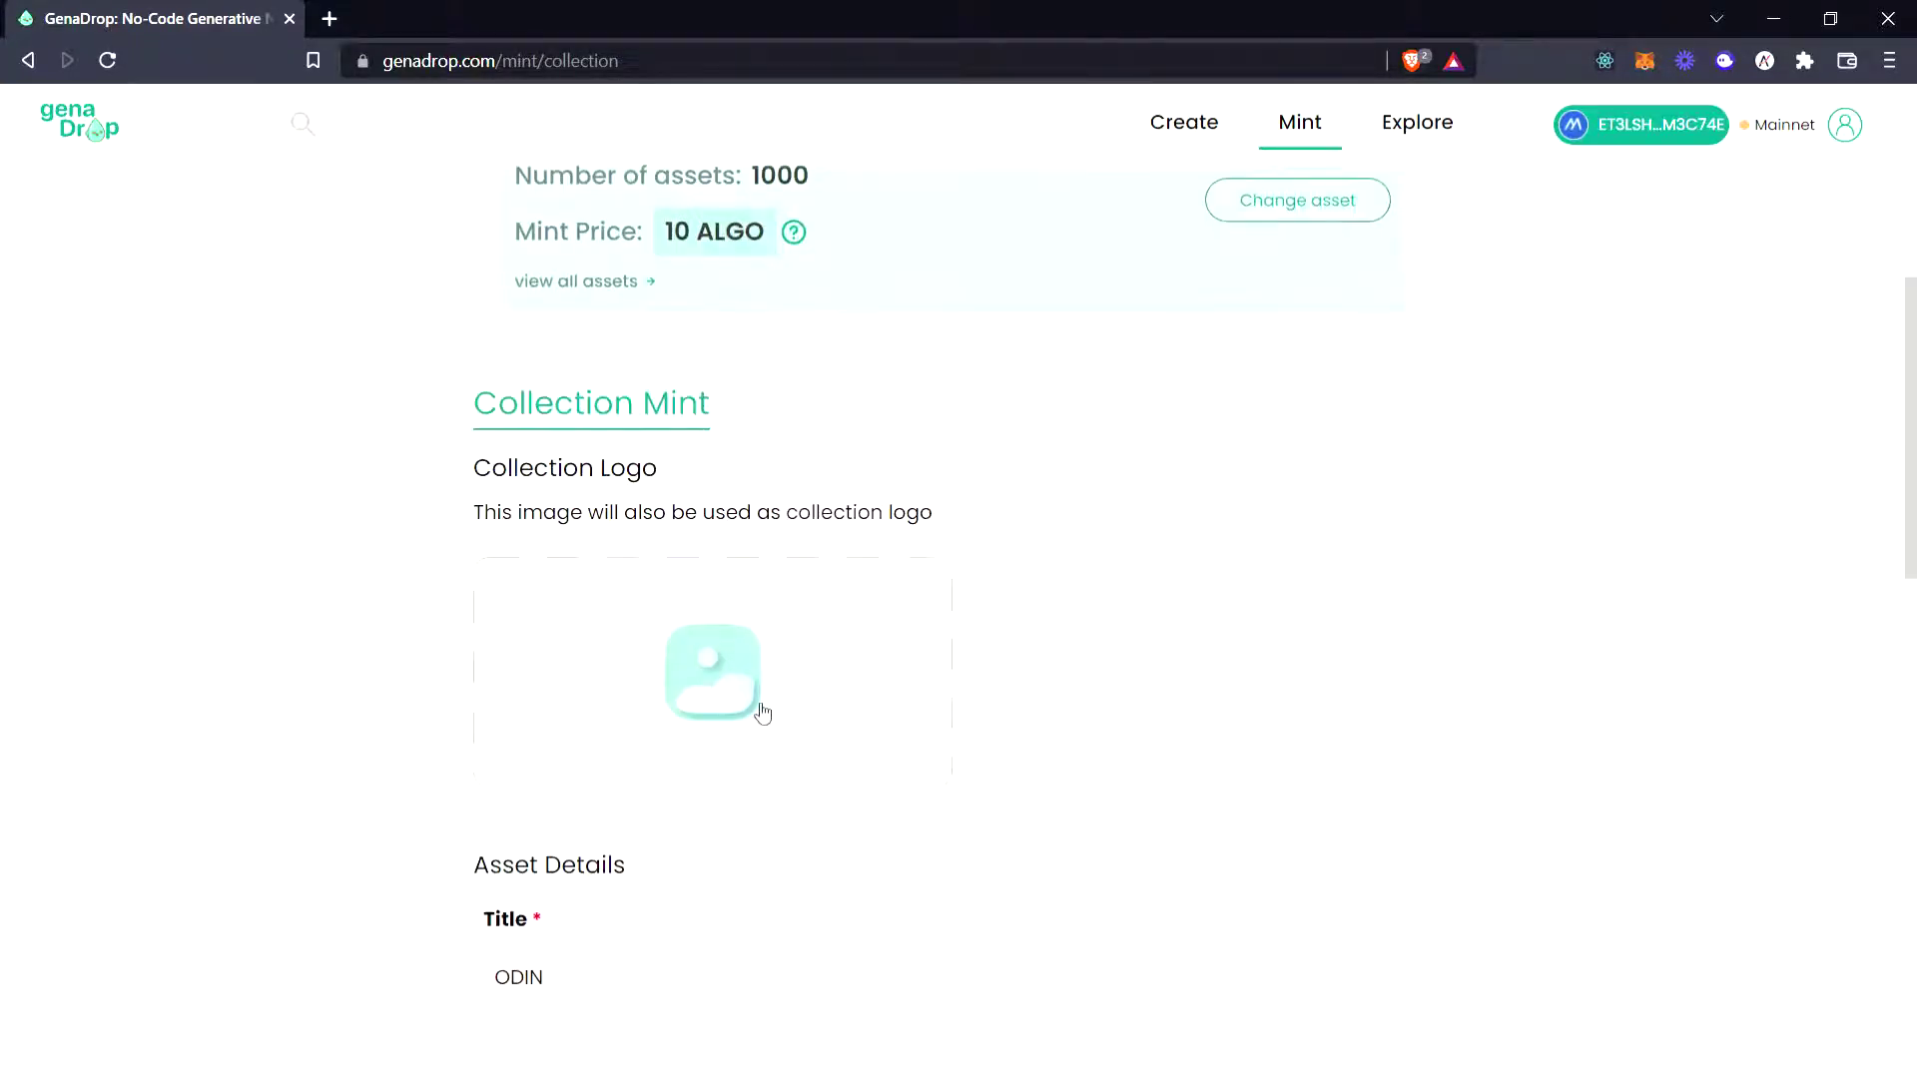
{"action": "left_click", "coordinate": [754, 701]}
{"action": "left_click", "coordinate": [1268, 619]}
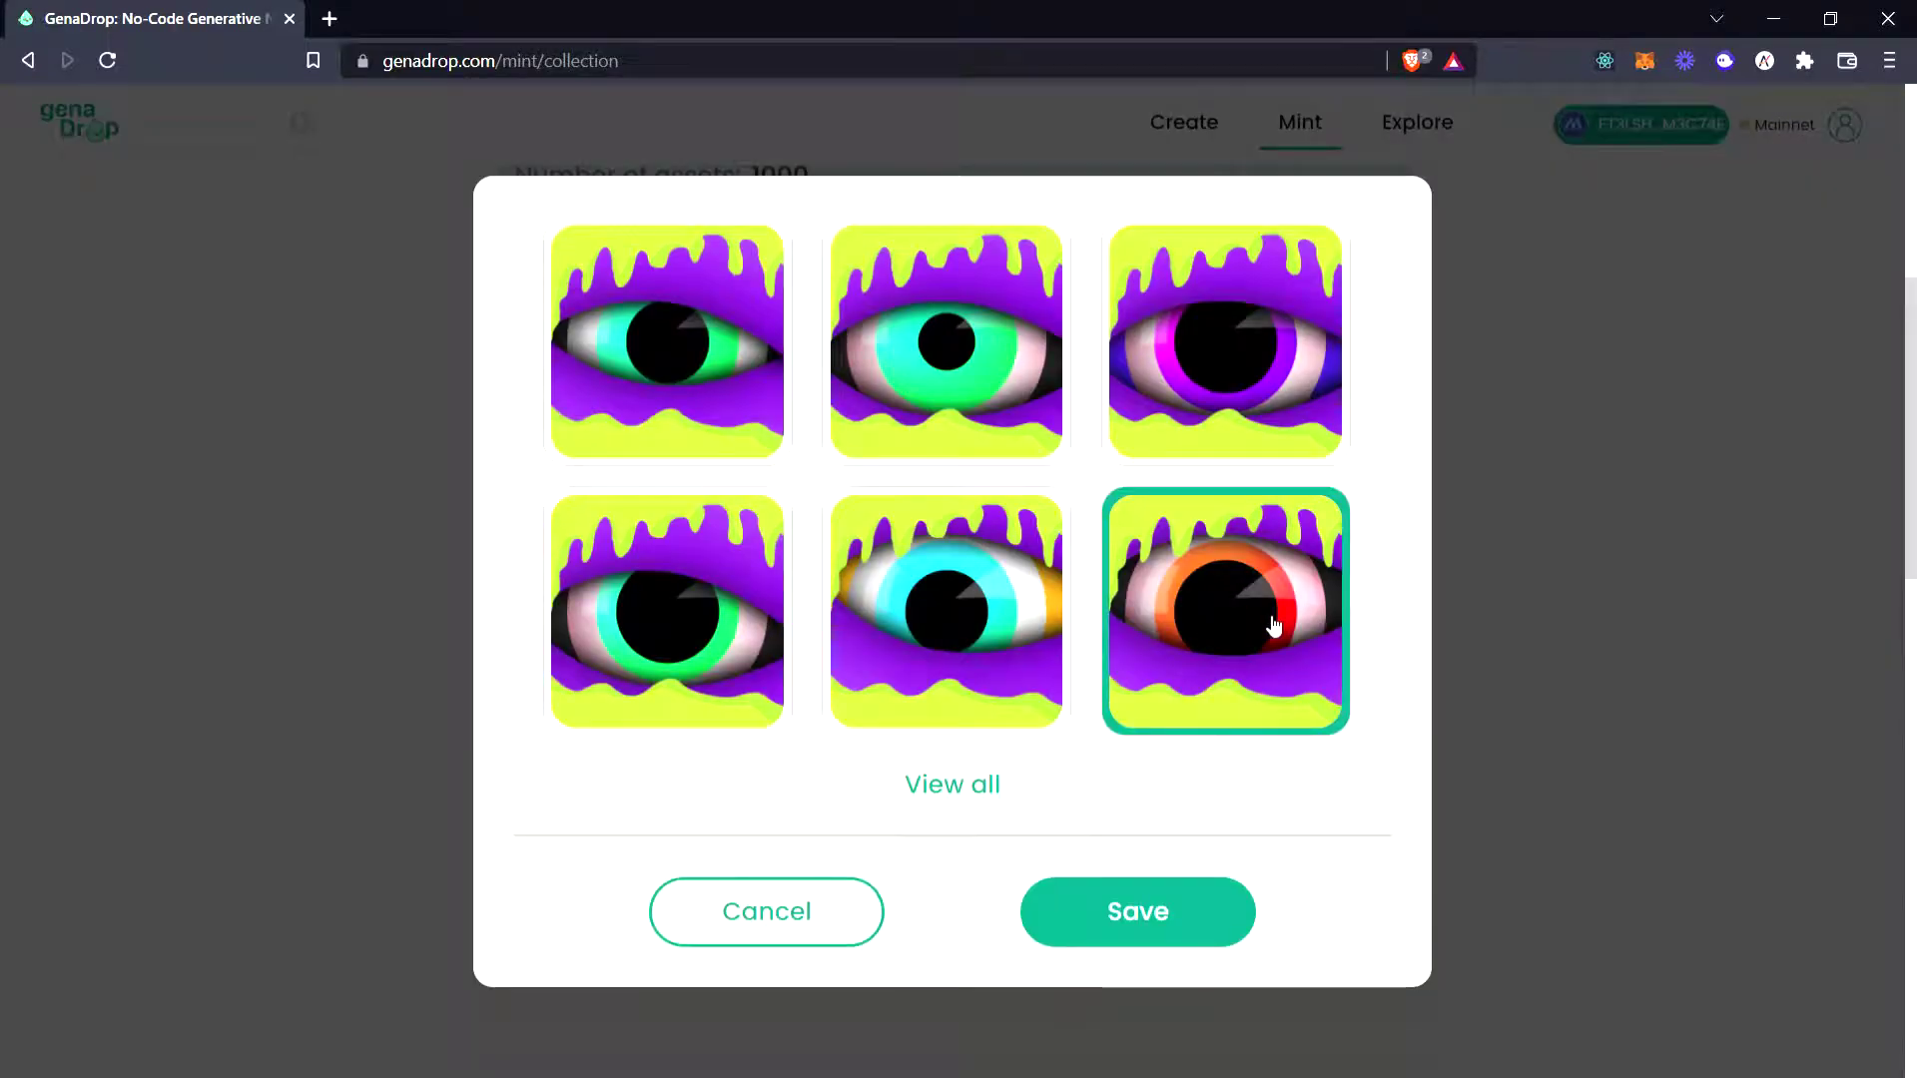
{"action": "left_click", "coordinate": [1079, 910]}
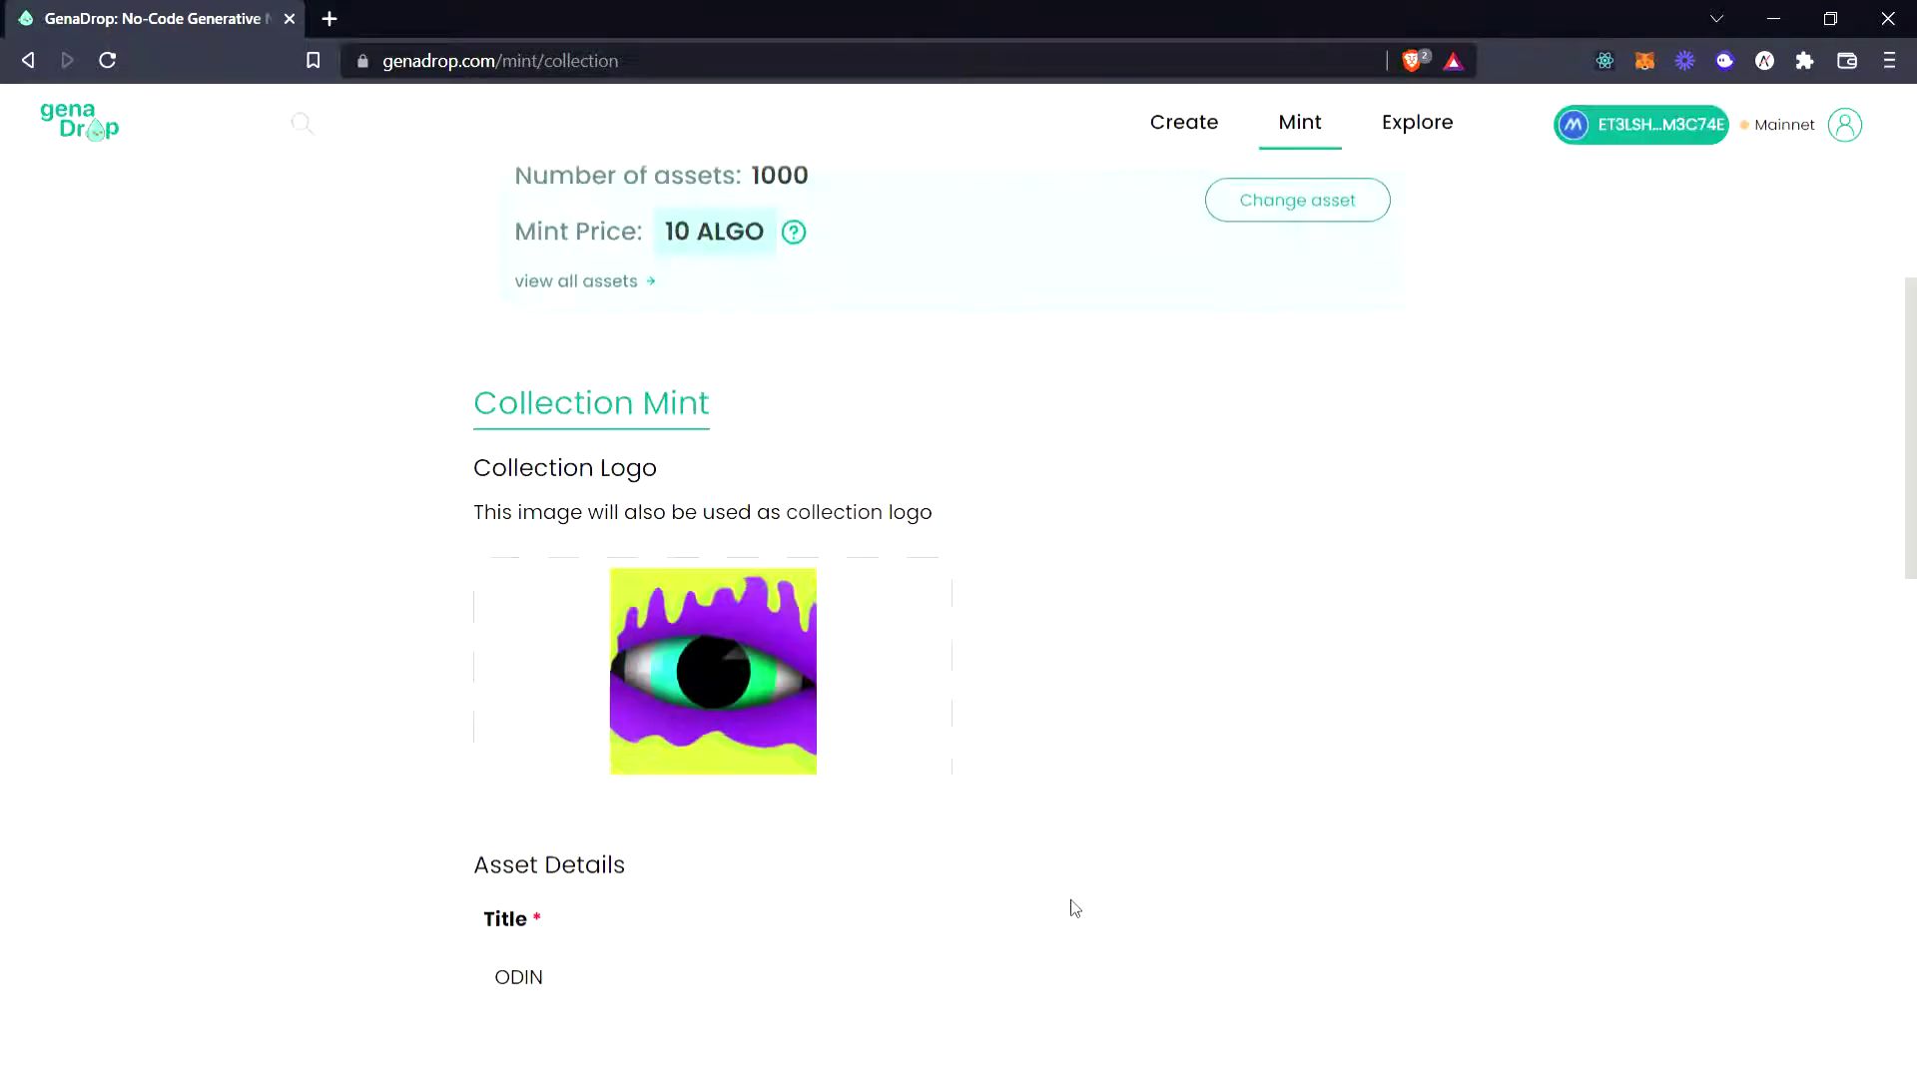
Enter the collection description "The Sacred All Father Eye, Odin, The King and Supreme Guardian of Asgard."
{"action": "scroll", "coordinate": [1153, 728], "scroll_direction": "down", "scroll_amount": 3}
{"action": "scroll", "coordinate": [1154, 729], "scroll_direction": "down", "scroll_amount": 4}
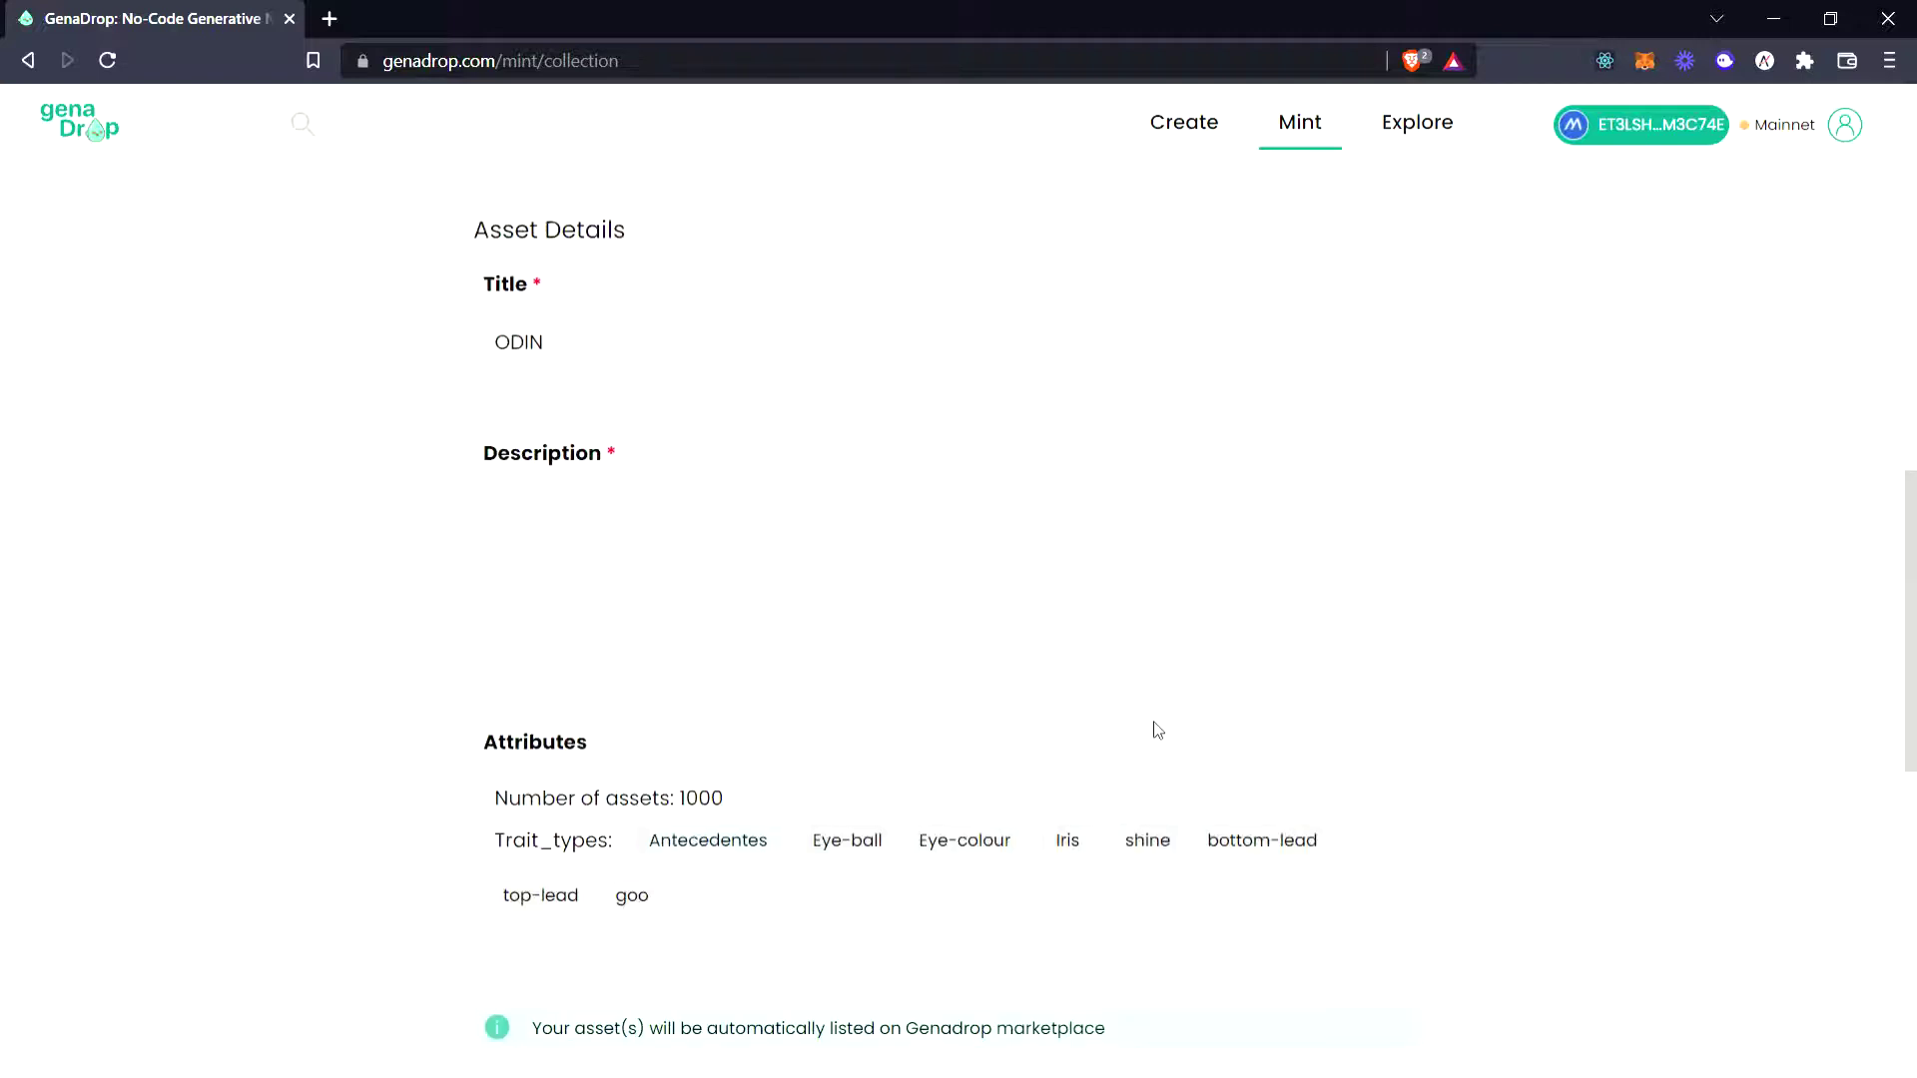
{"action": "left_click", "coordinate": [774, 543]}
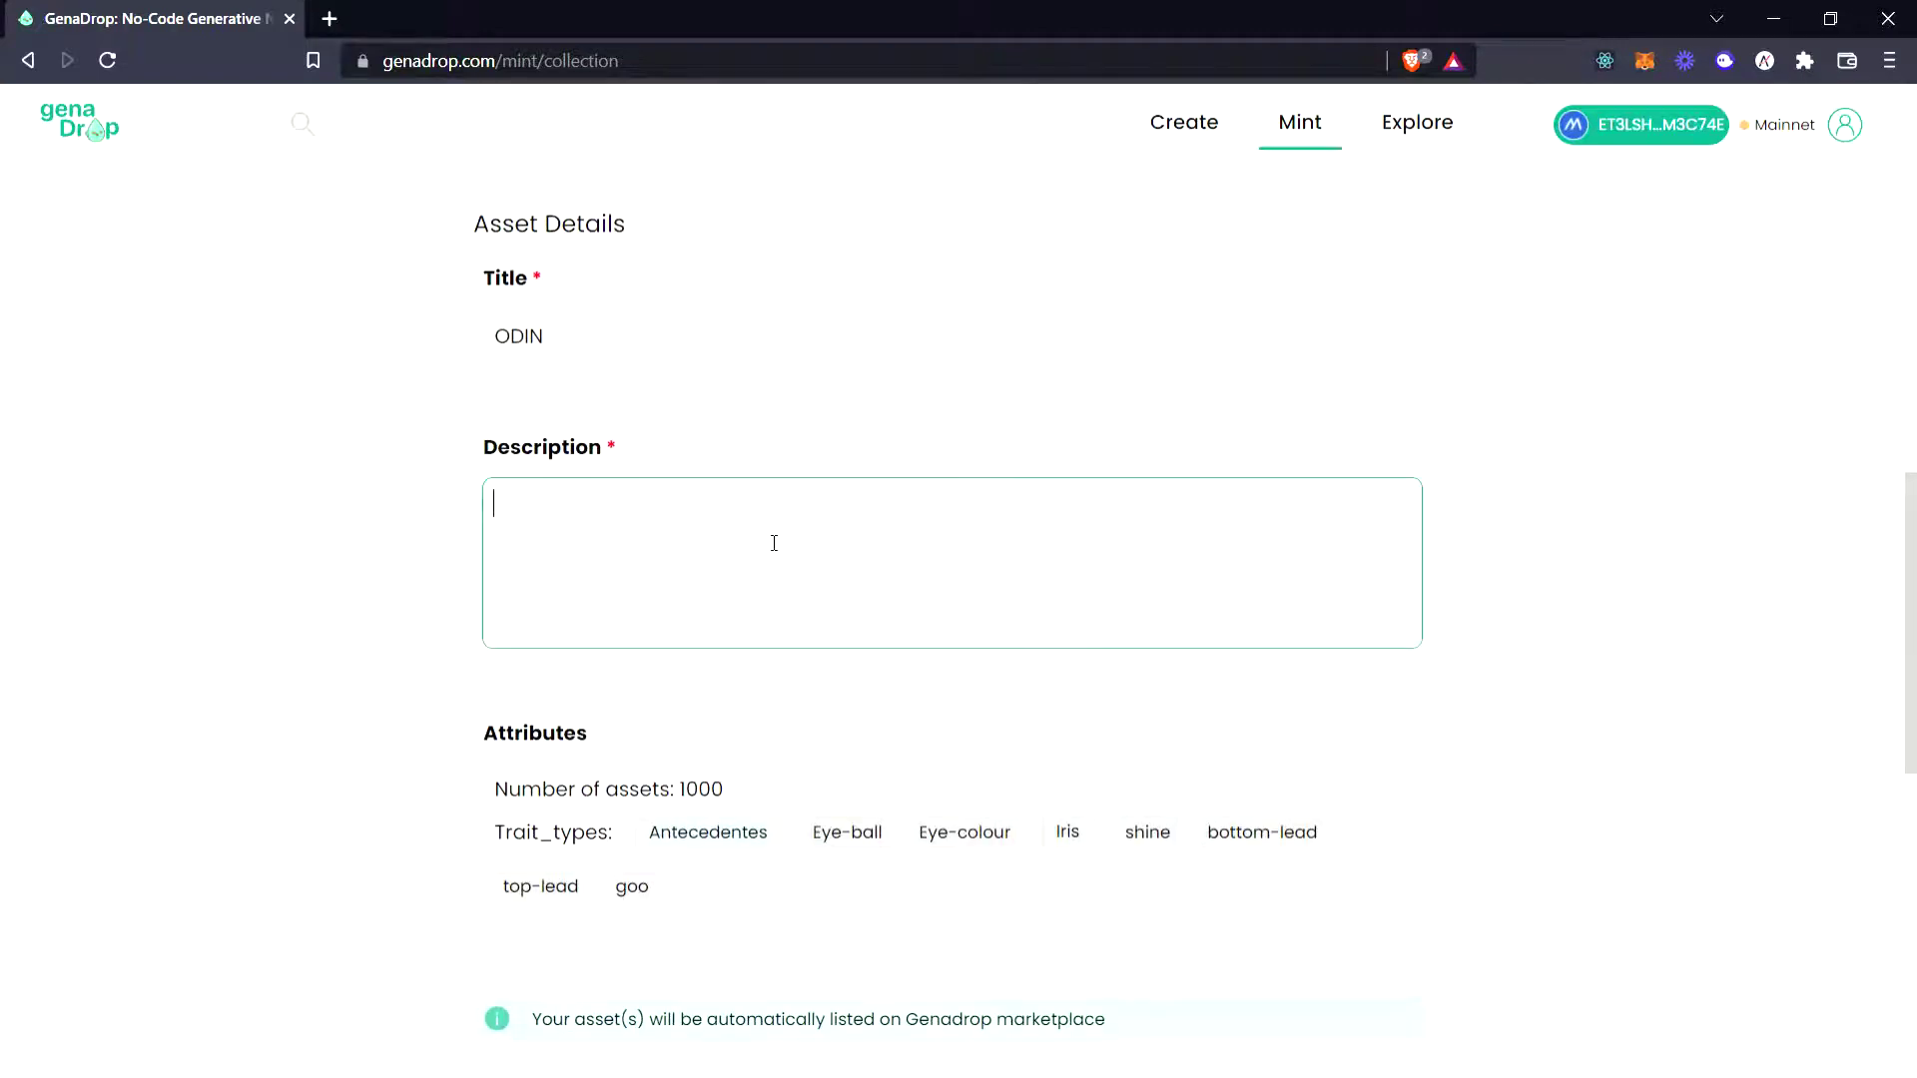
{"action": "type", "text": "The"}
{"action": "type", "text": "Sacred All Father Eye, Odin, The King and Supreme Guardian of Asgard."}
Set the collection's list price to 2 Algo in the mint options
{"action": "scroll", "coordinate": [774, 543], "scroll_direction": "down", "scroll_amount": 3}
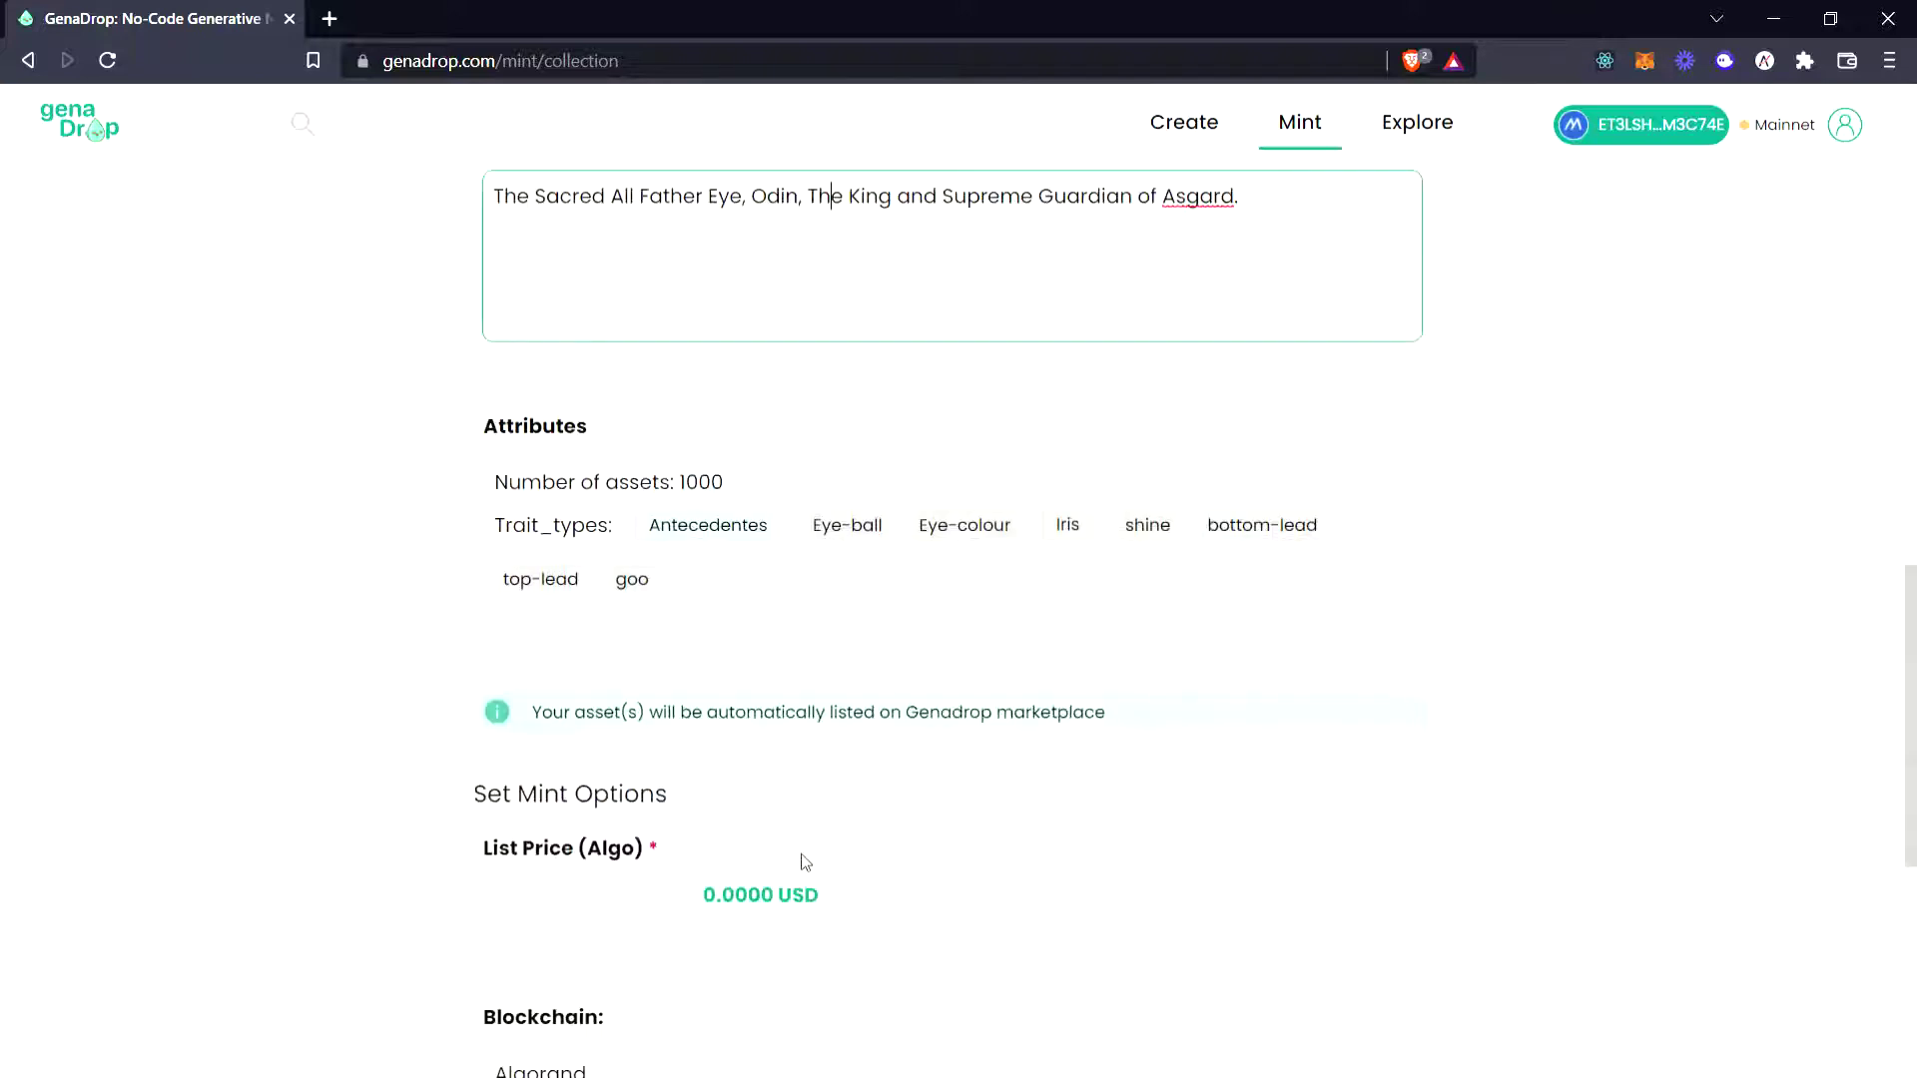
{"action": "left_click", "coordinate": [564, 921]}
{"action": "scroll", "coordinate": [811, 909], "scroll_direction": "down", "scroll_amount": 3}
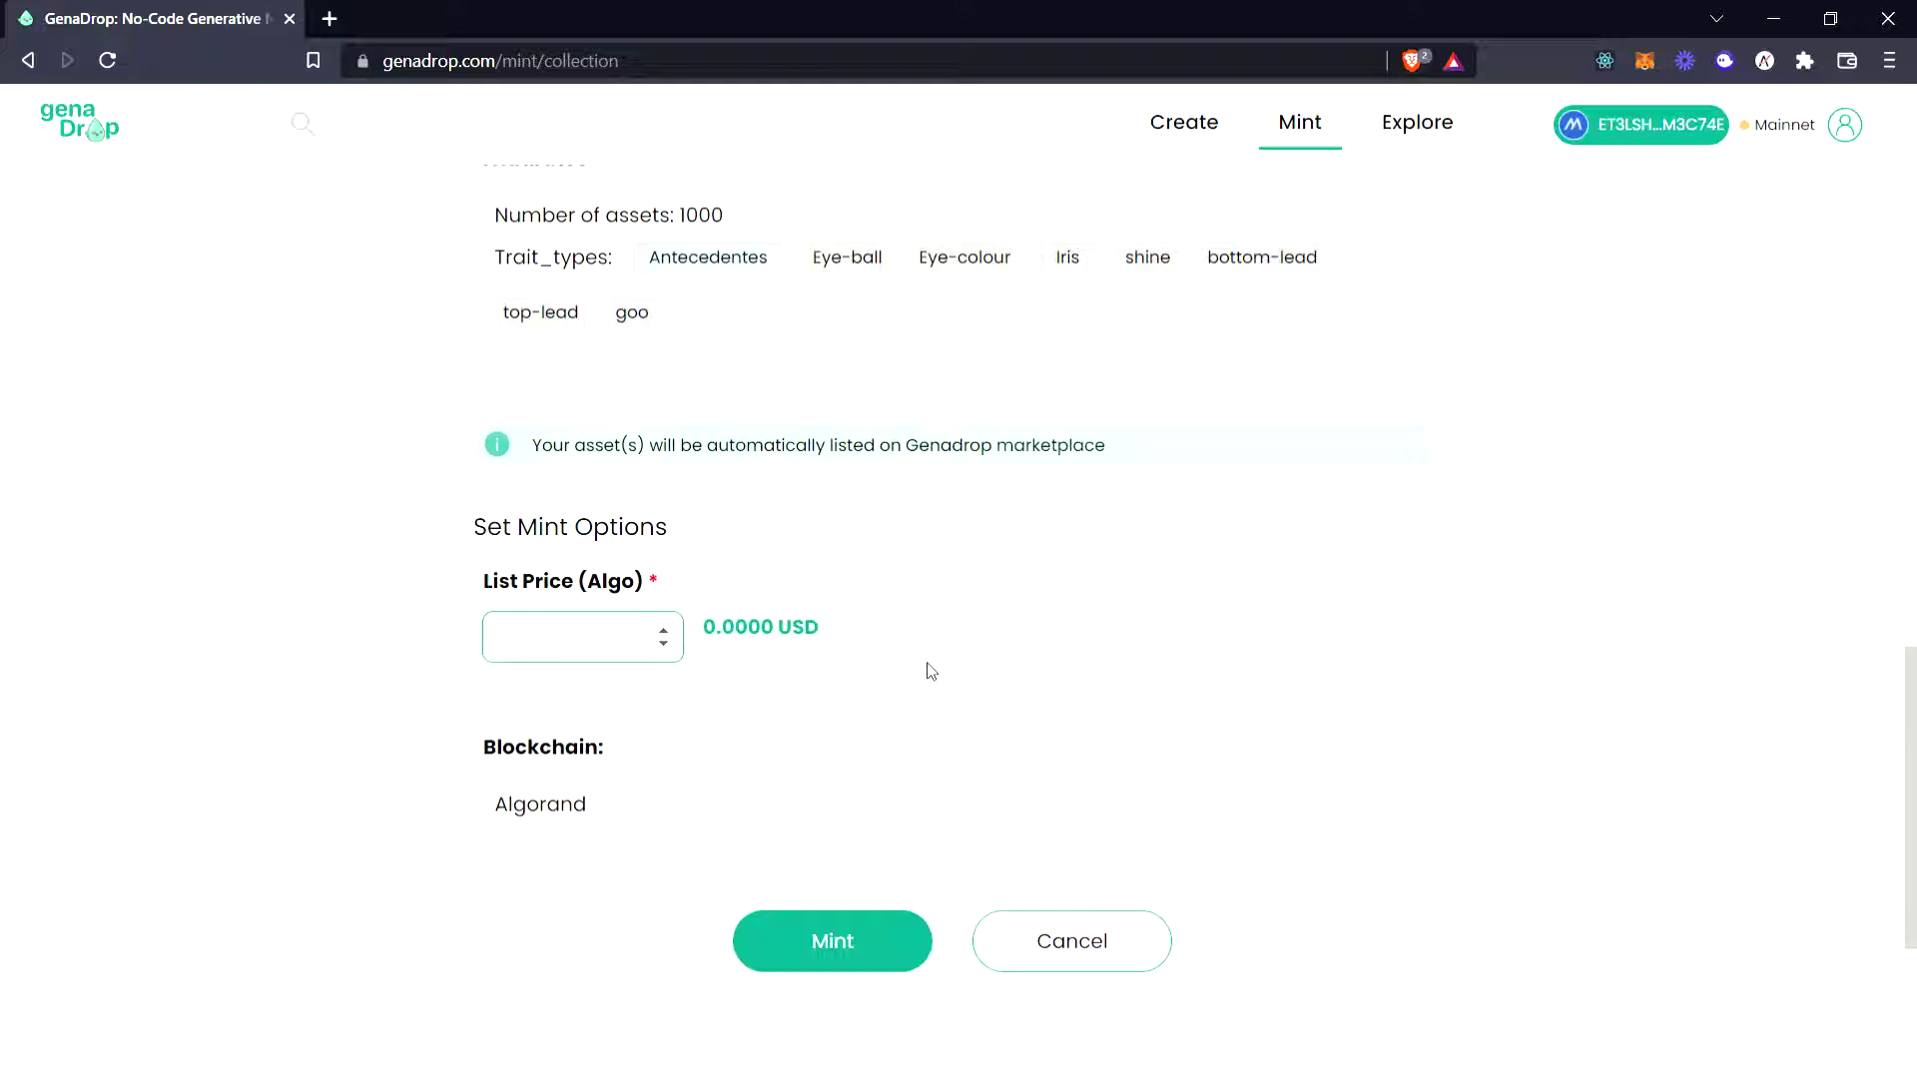
{"action": "type", "text": "2"}
{"action": "left_click", "coordinate": [1391, 720]}
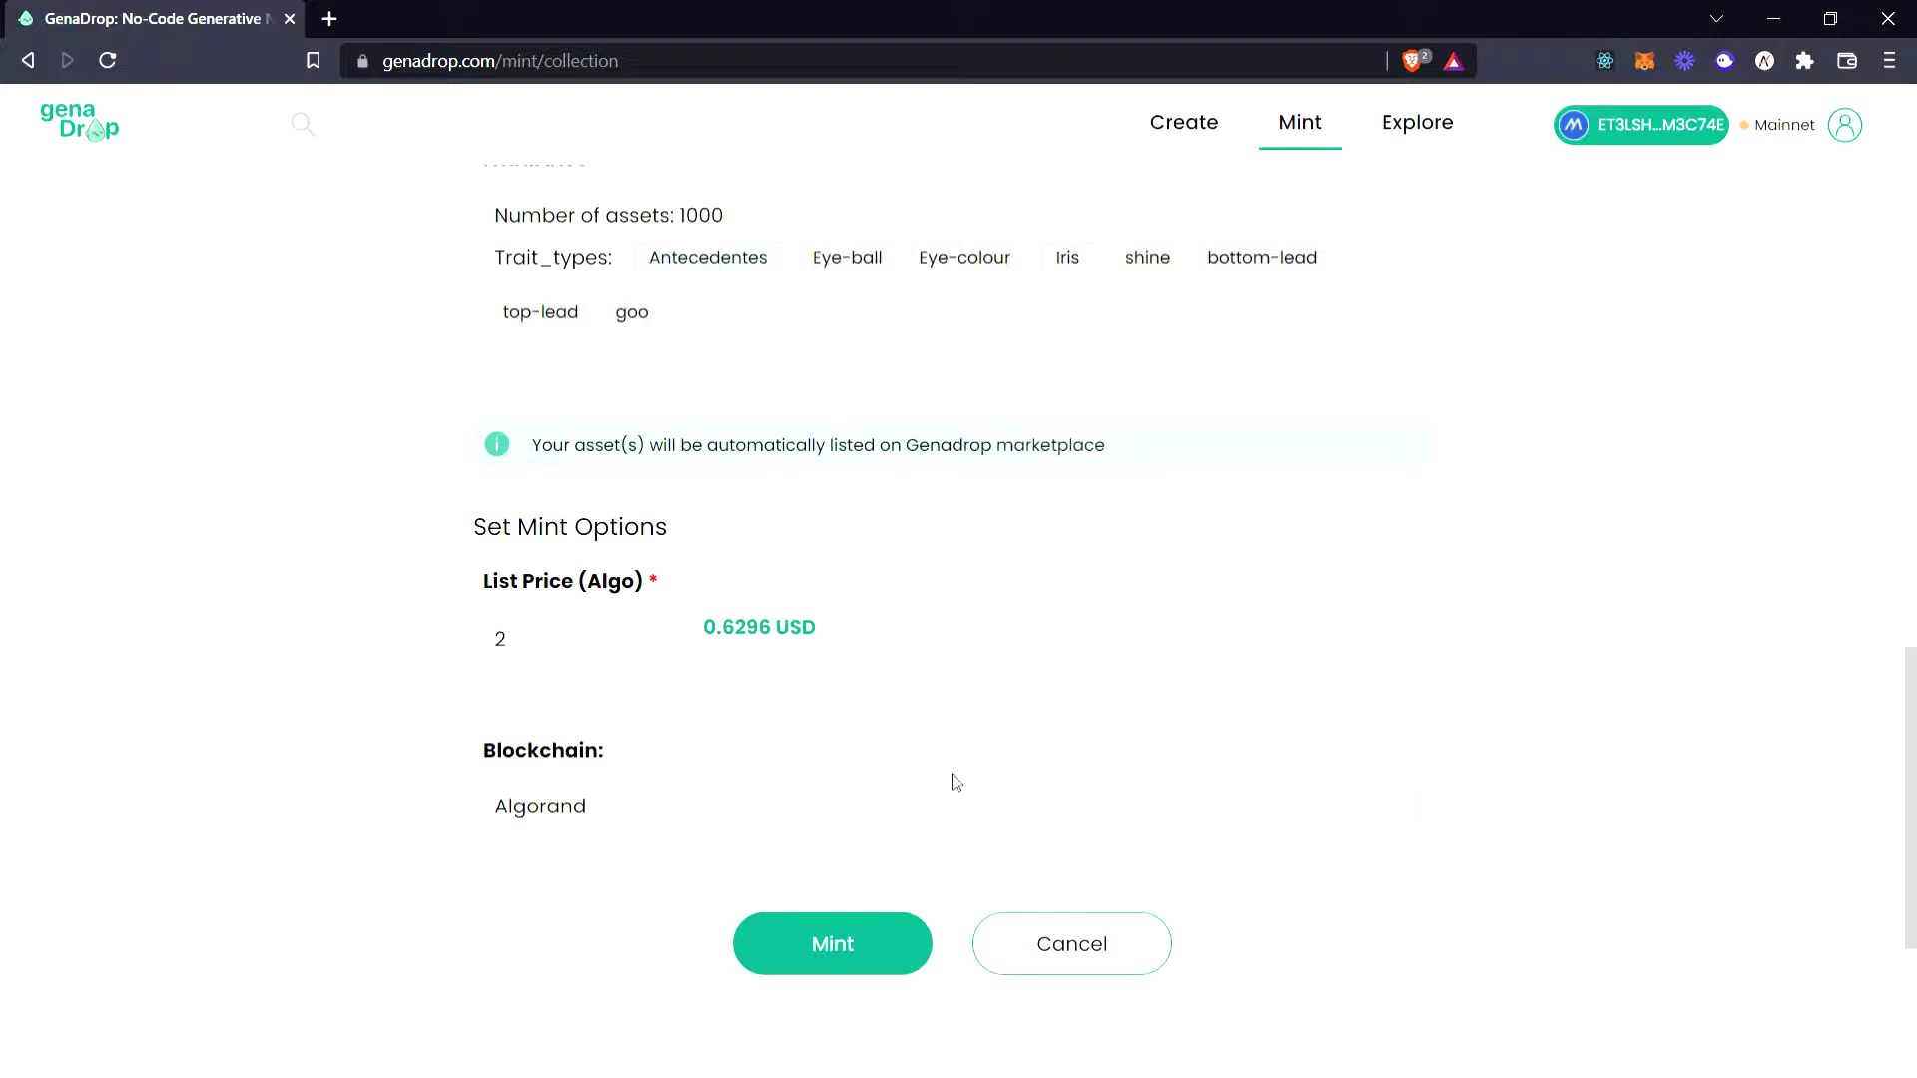
Review the completed form, mint the ODIN collection on Algorand and acknowledge the wallet confirmation notice
{"action": "scroll", "coordinate": [879, 762], "scroll_direction": "up", "scroll_amount": 15}
{"action": "scroll", "coordinate": [884, 763], "scroll_direction": "down", "scroll_amount": 15}
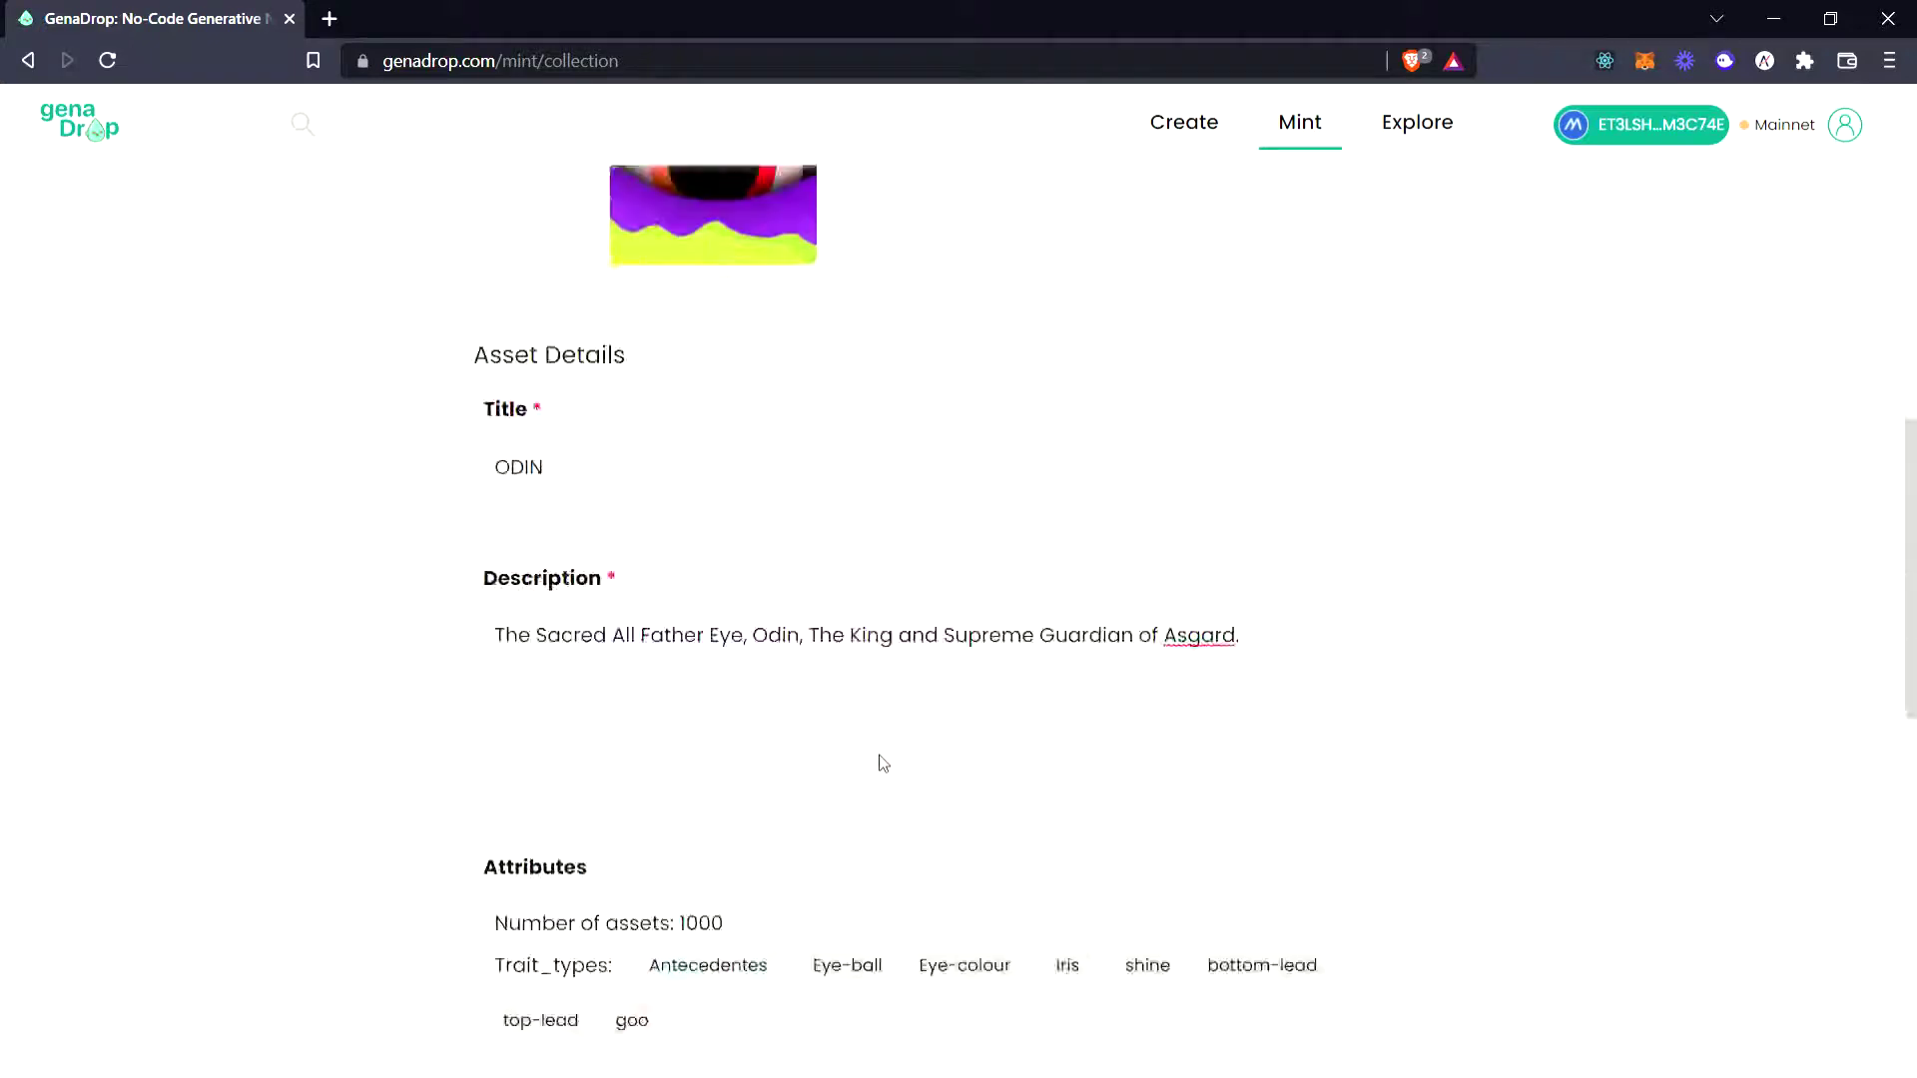
{"action": "left_click", "coordinate": [858, 536]}
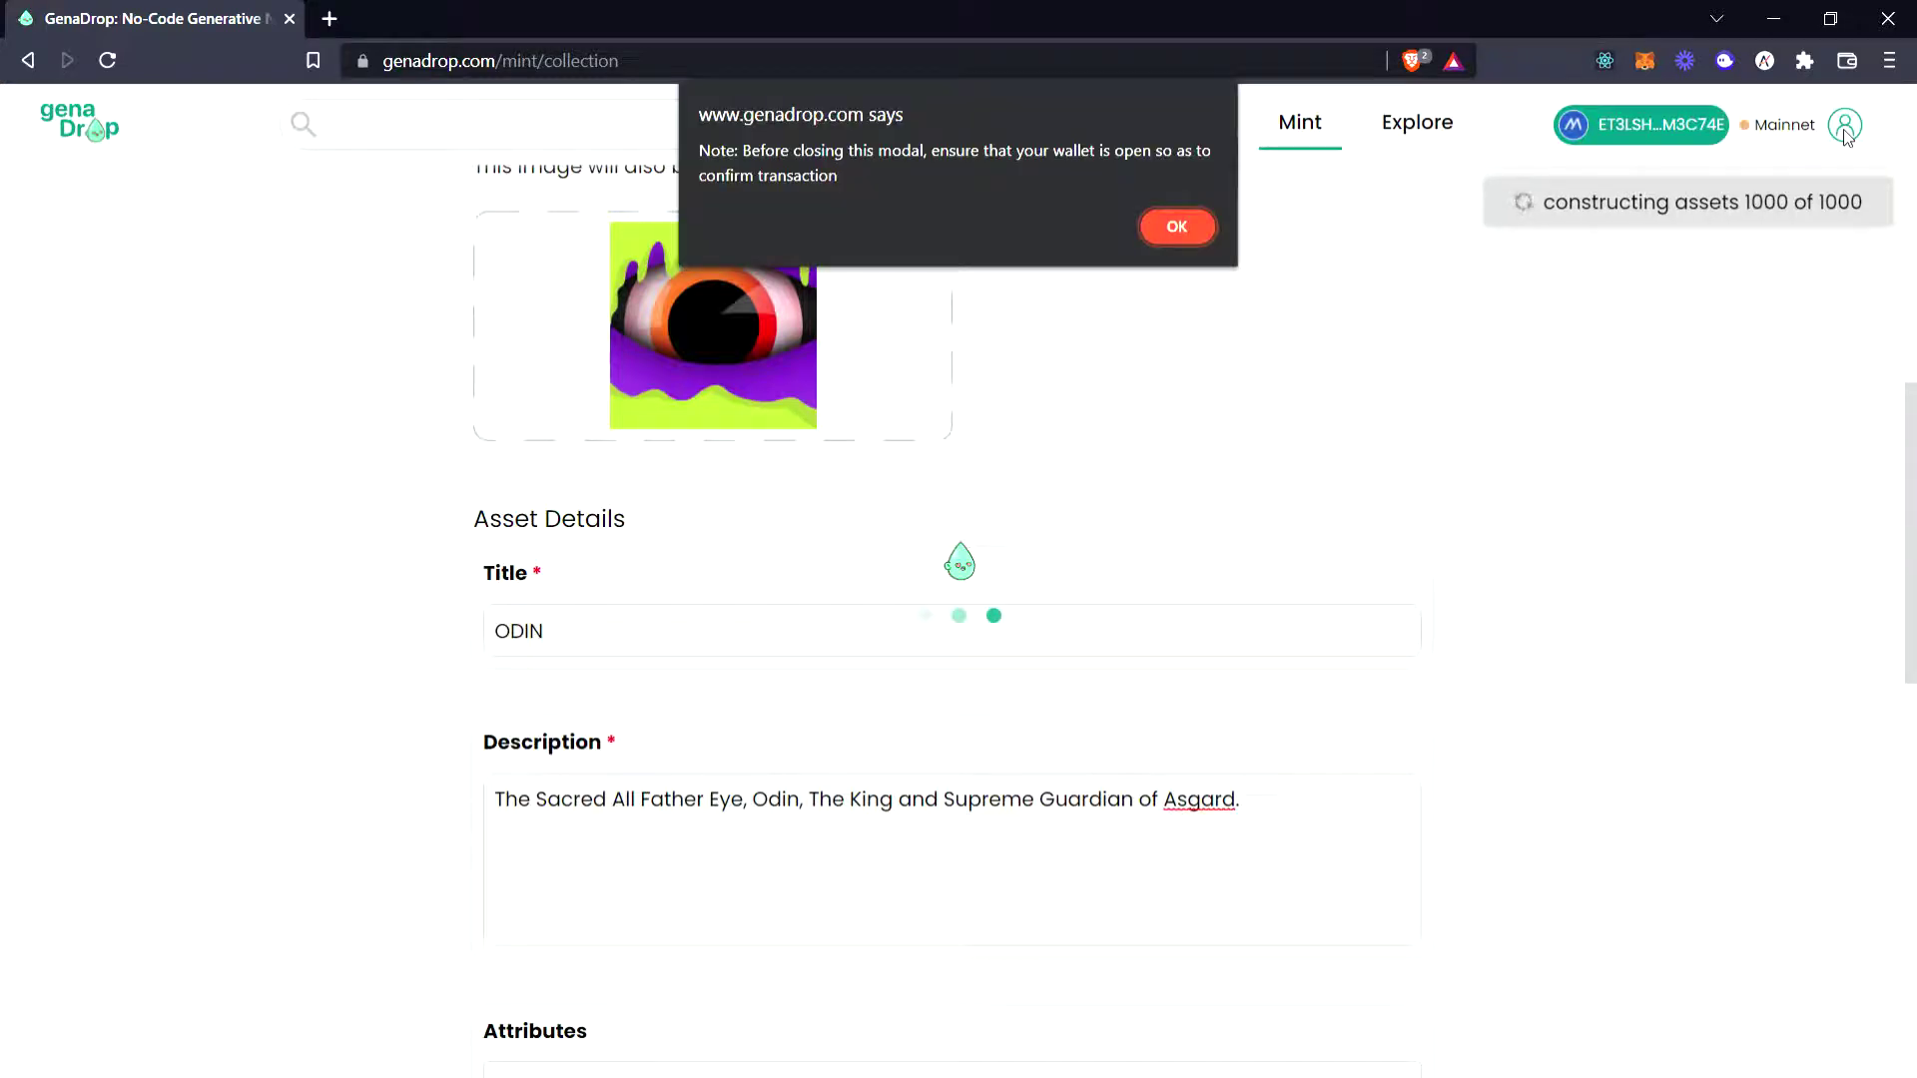
{"action": "key", "text": "Return"}
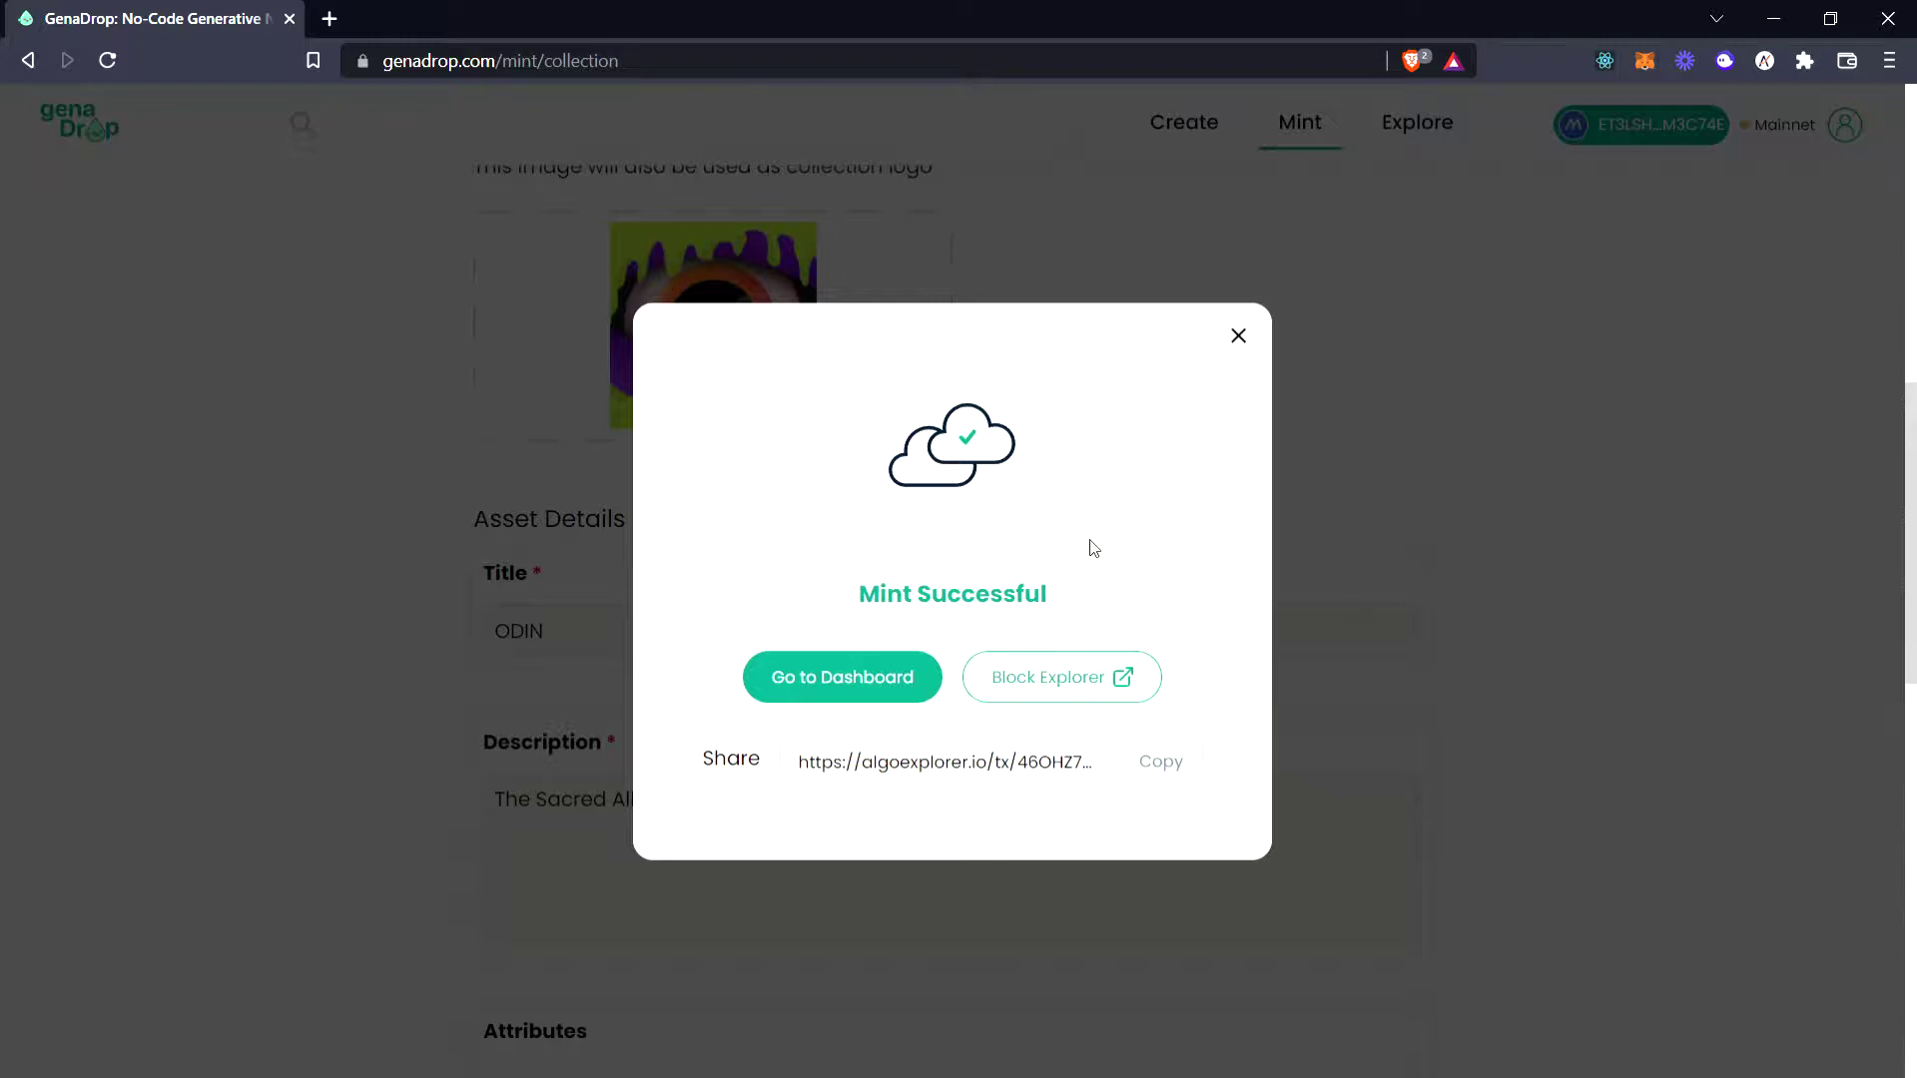
Open the mint transaction in the block explorer, return to the GenaDrop mint dialog and go to the dashboard
{"action": "left_click", "coordinate": [1064, 675]}
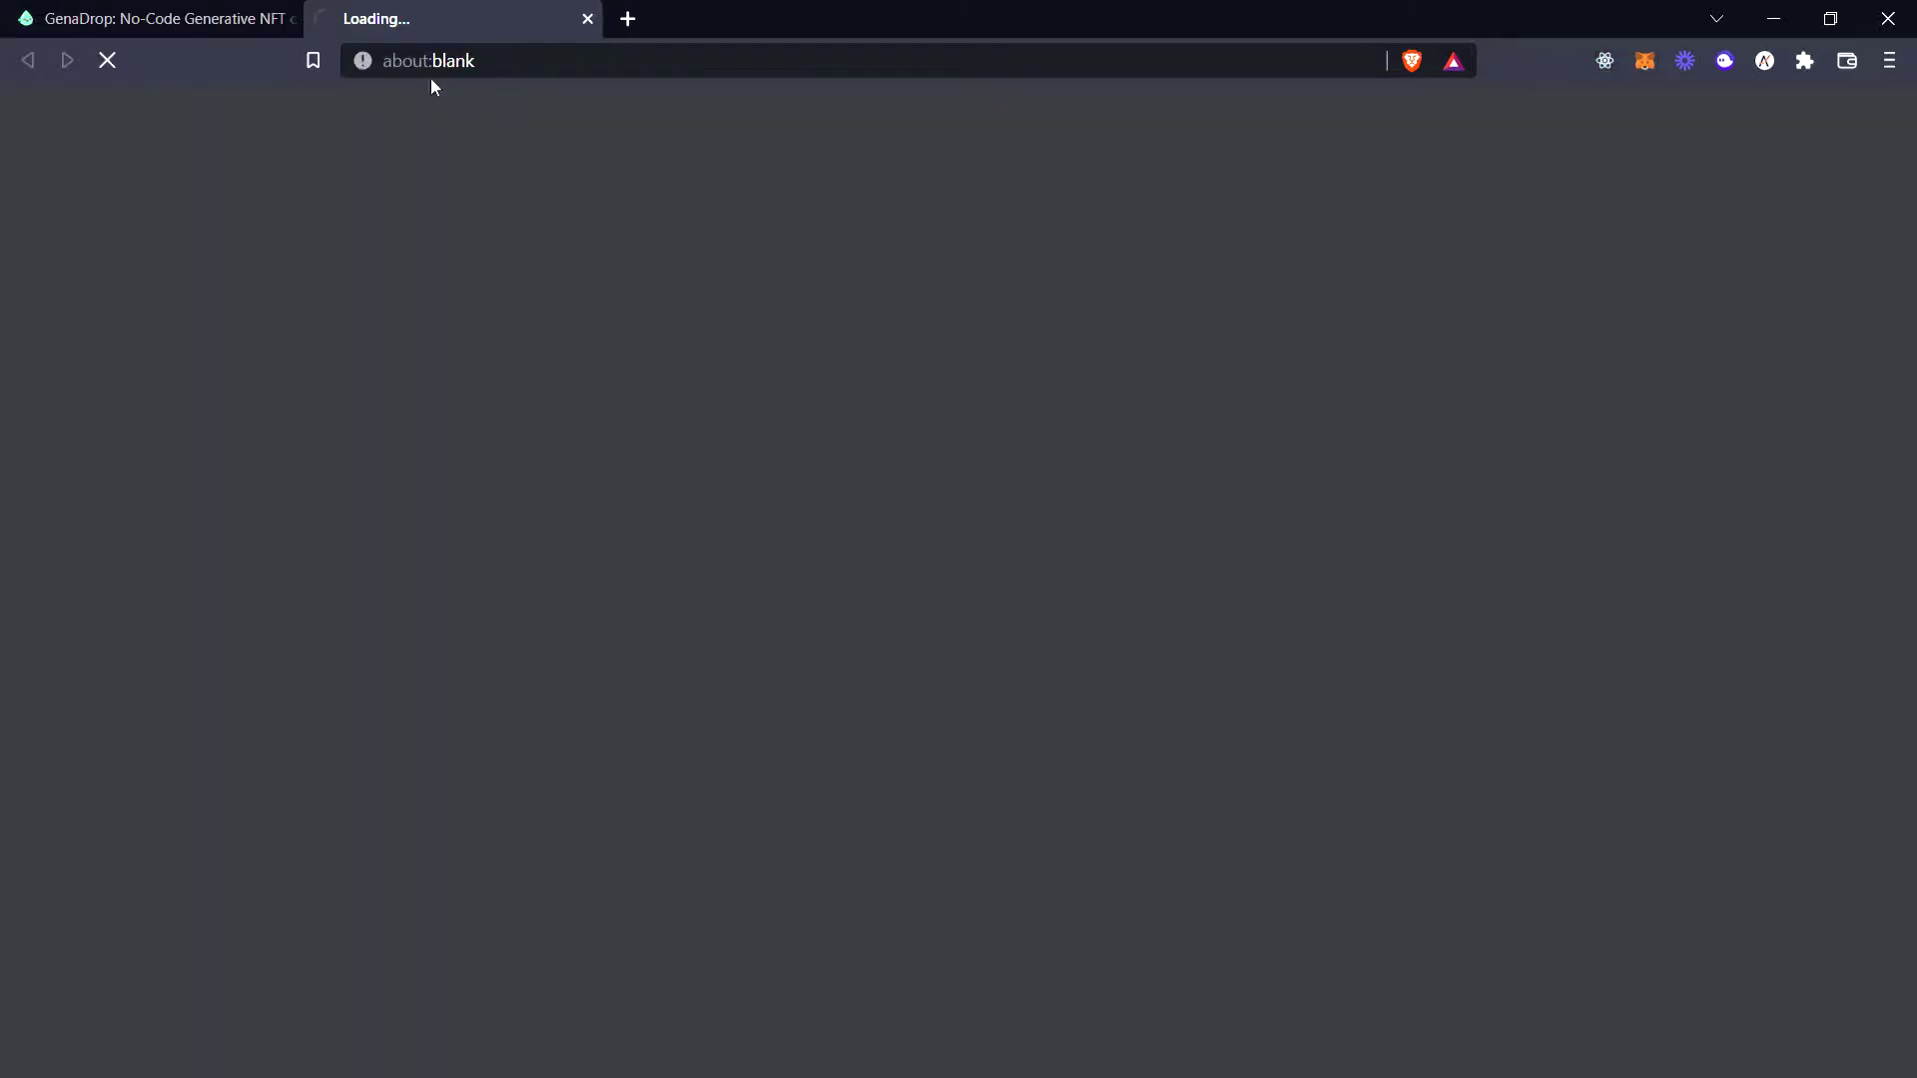
{"action": "left_click", "coordinate": [160, 18]}
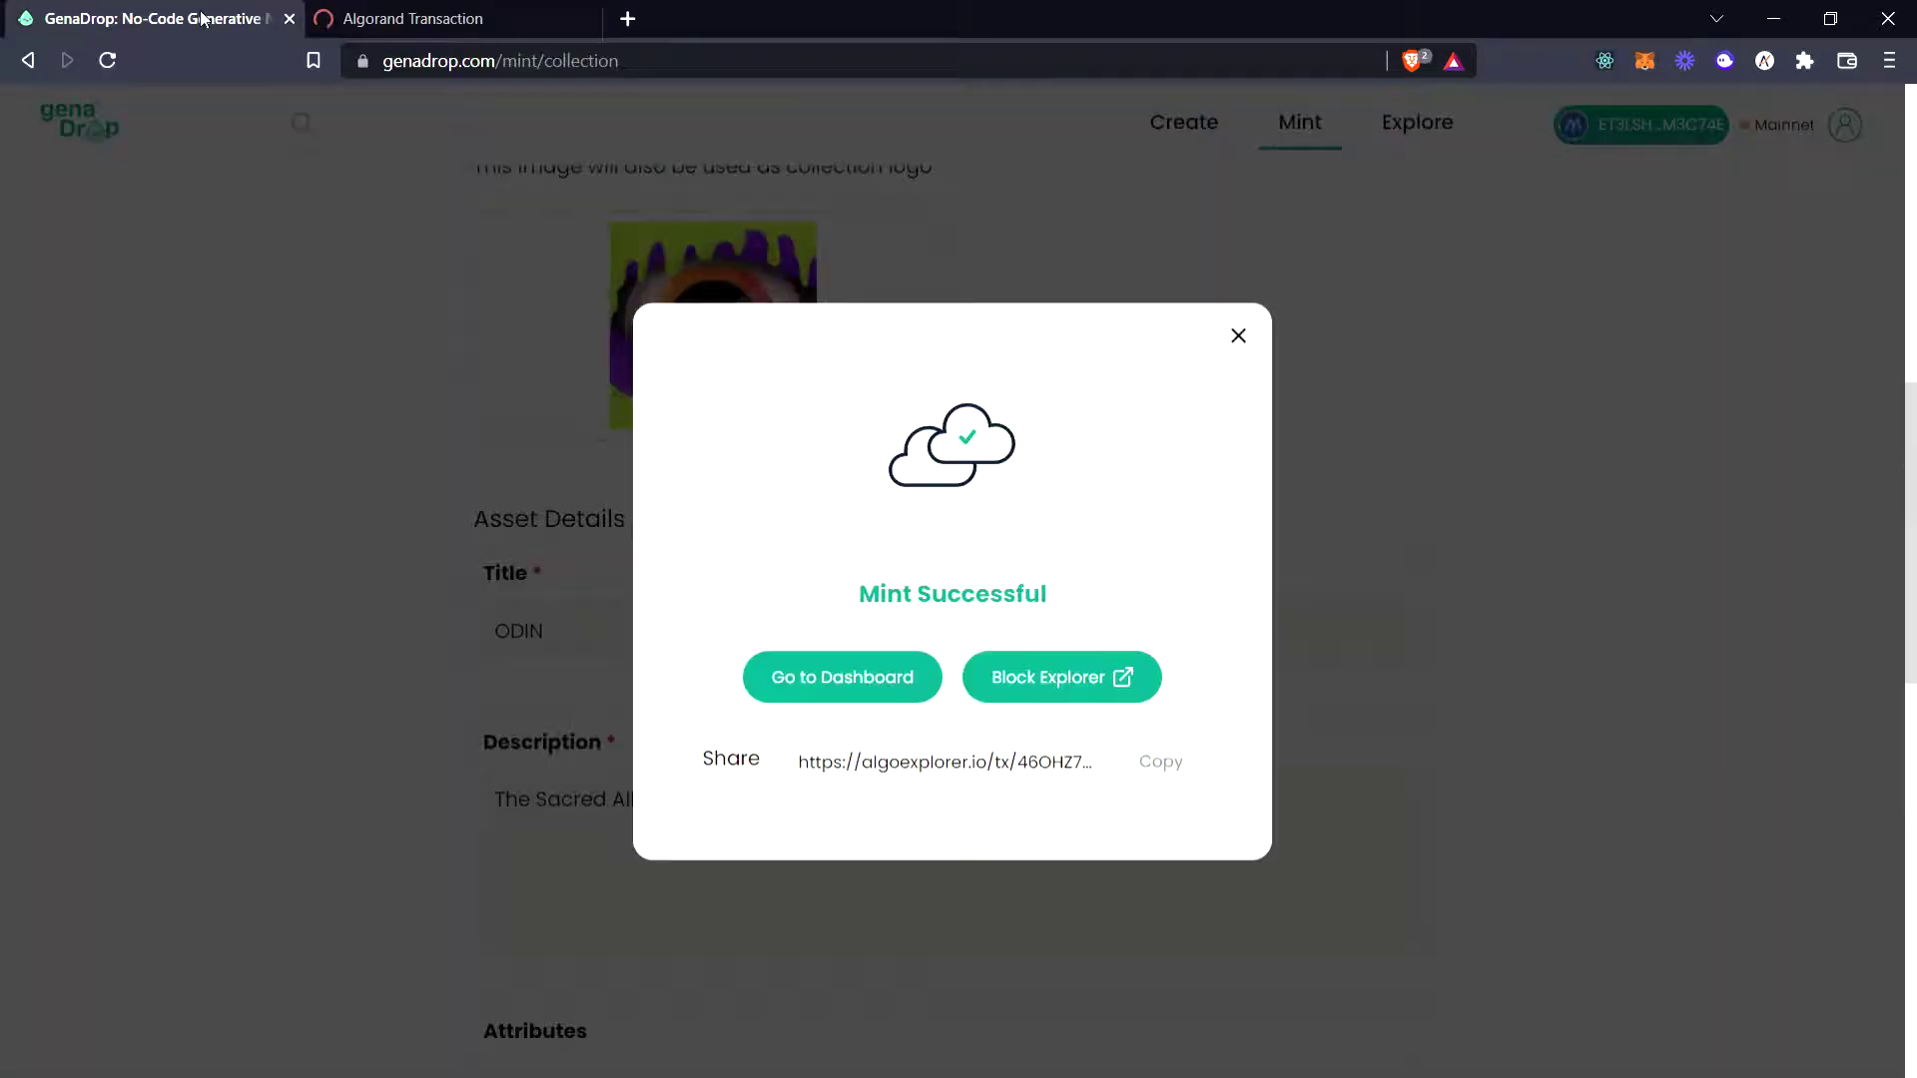
{"action": "left_click", "coordinate": [842, 679]}
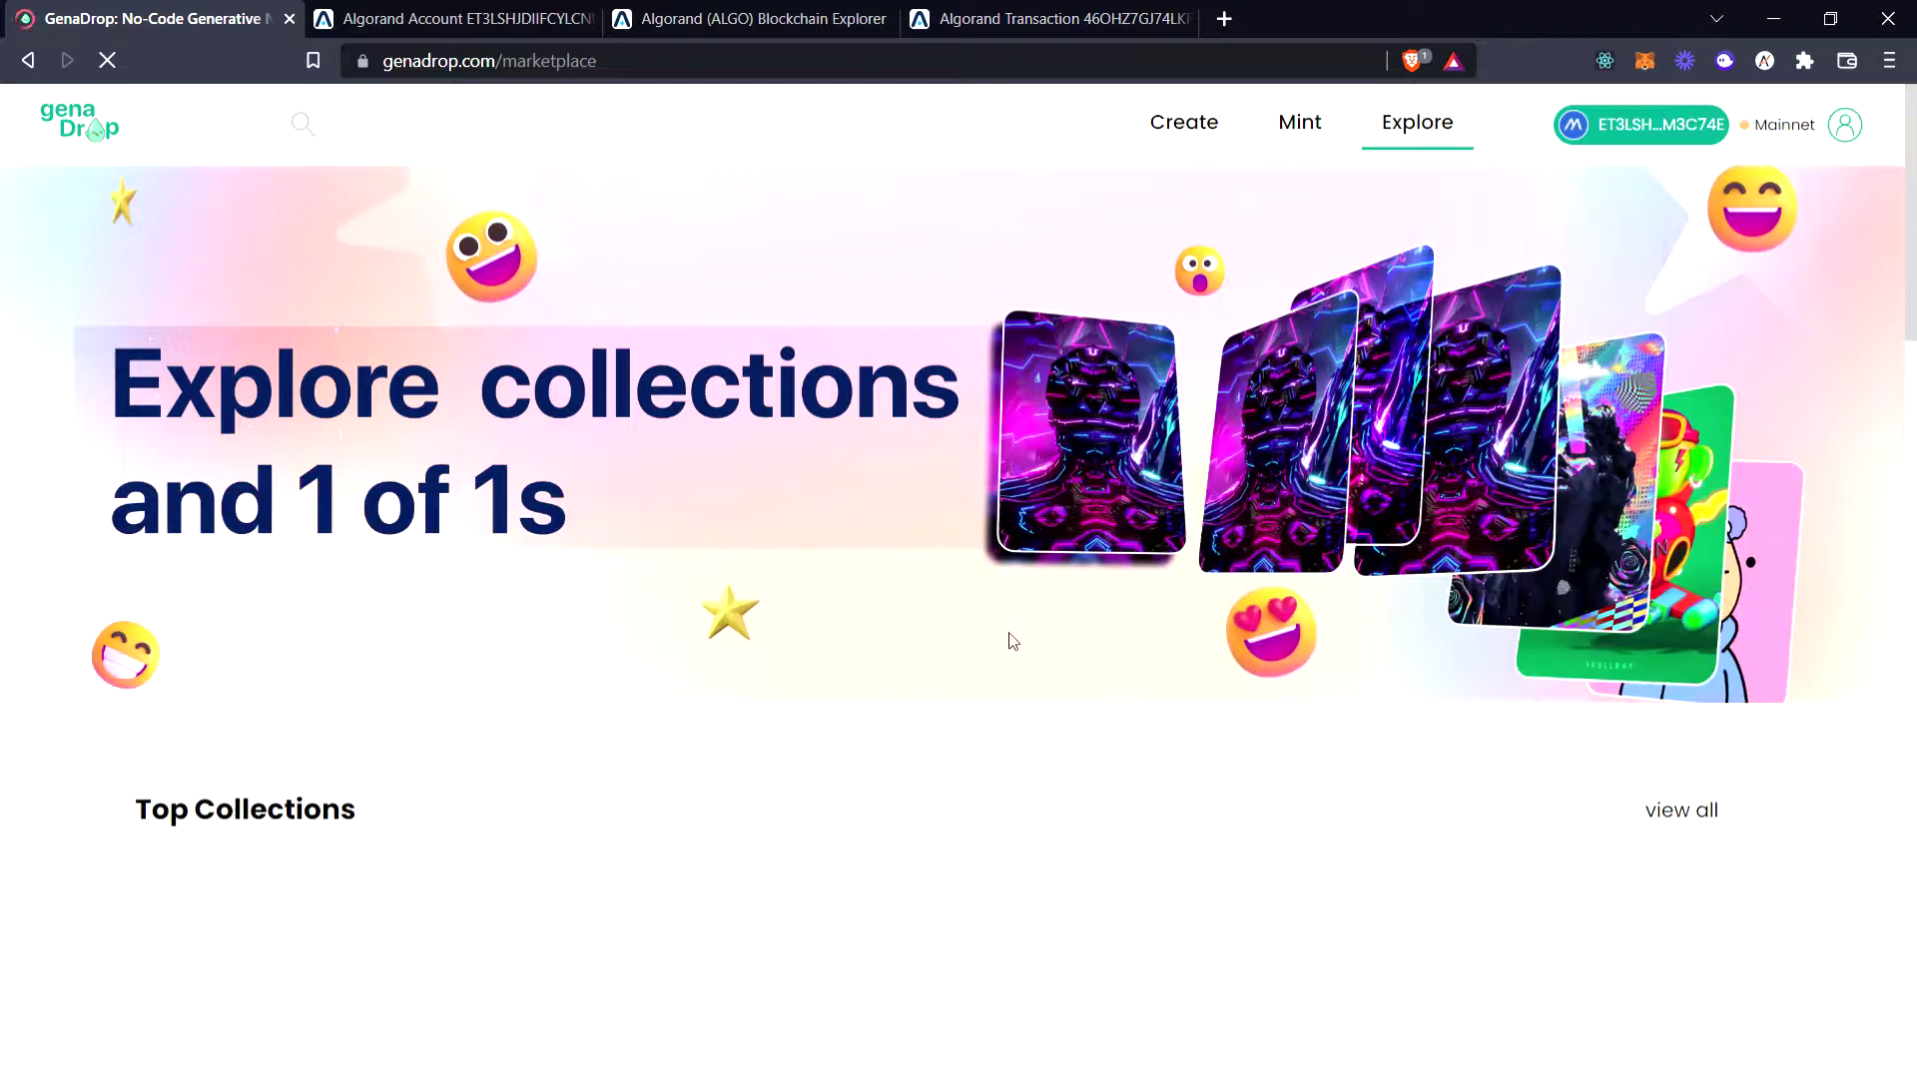
Find the ODIN collection among the marketplace's Top Collections and open its page
{"action": "scroll", "coordinate": [1013, 641], "scroll_direction": "down", "scroll_amount": 1}
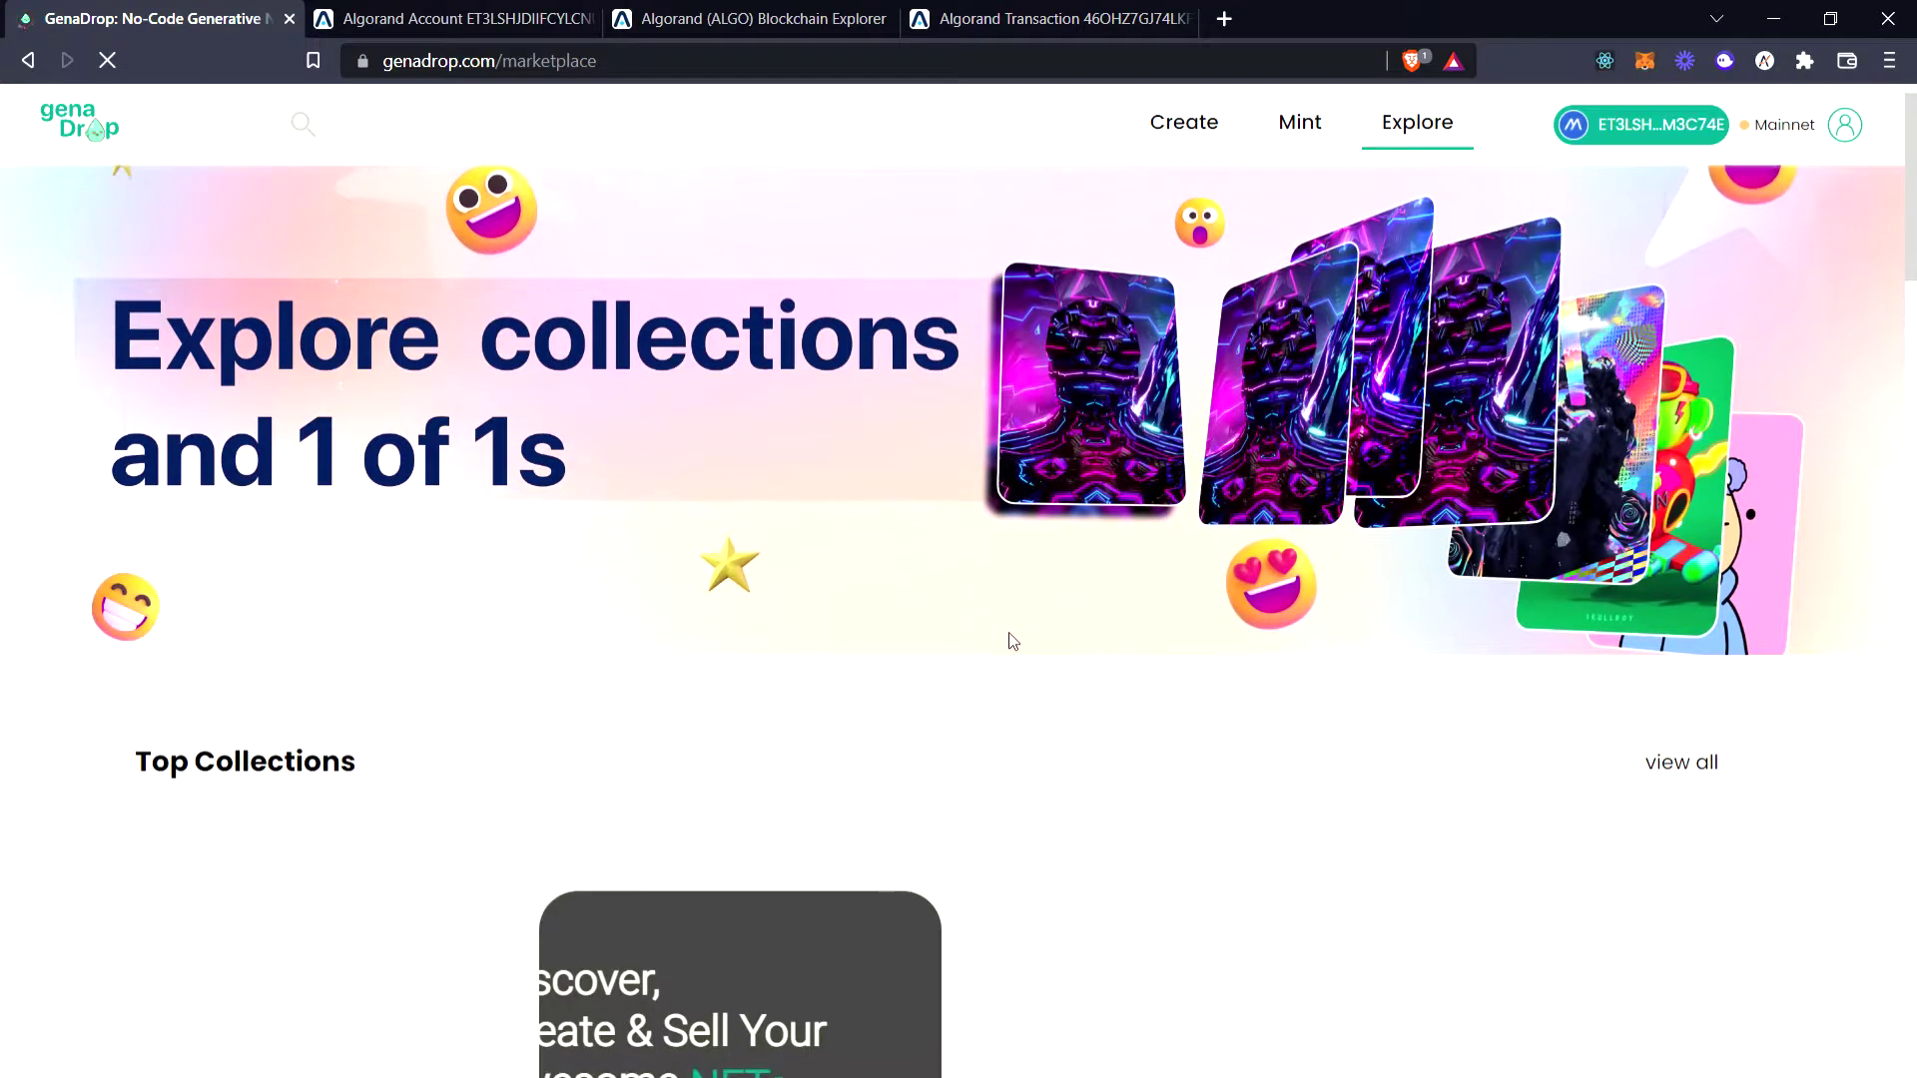
{"action": "scroll", "coordinate": [1011, 641], "scroll_direction": "down", "scroll_amount": 4}
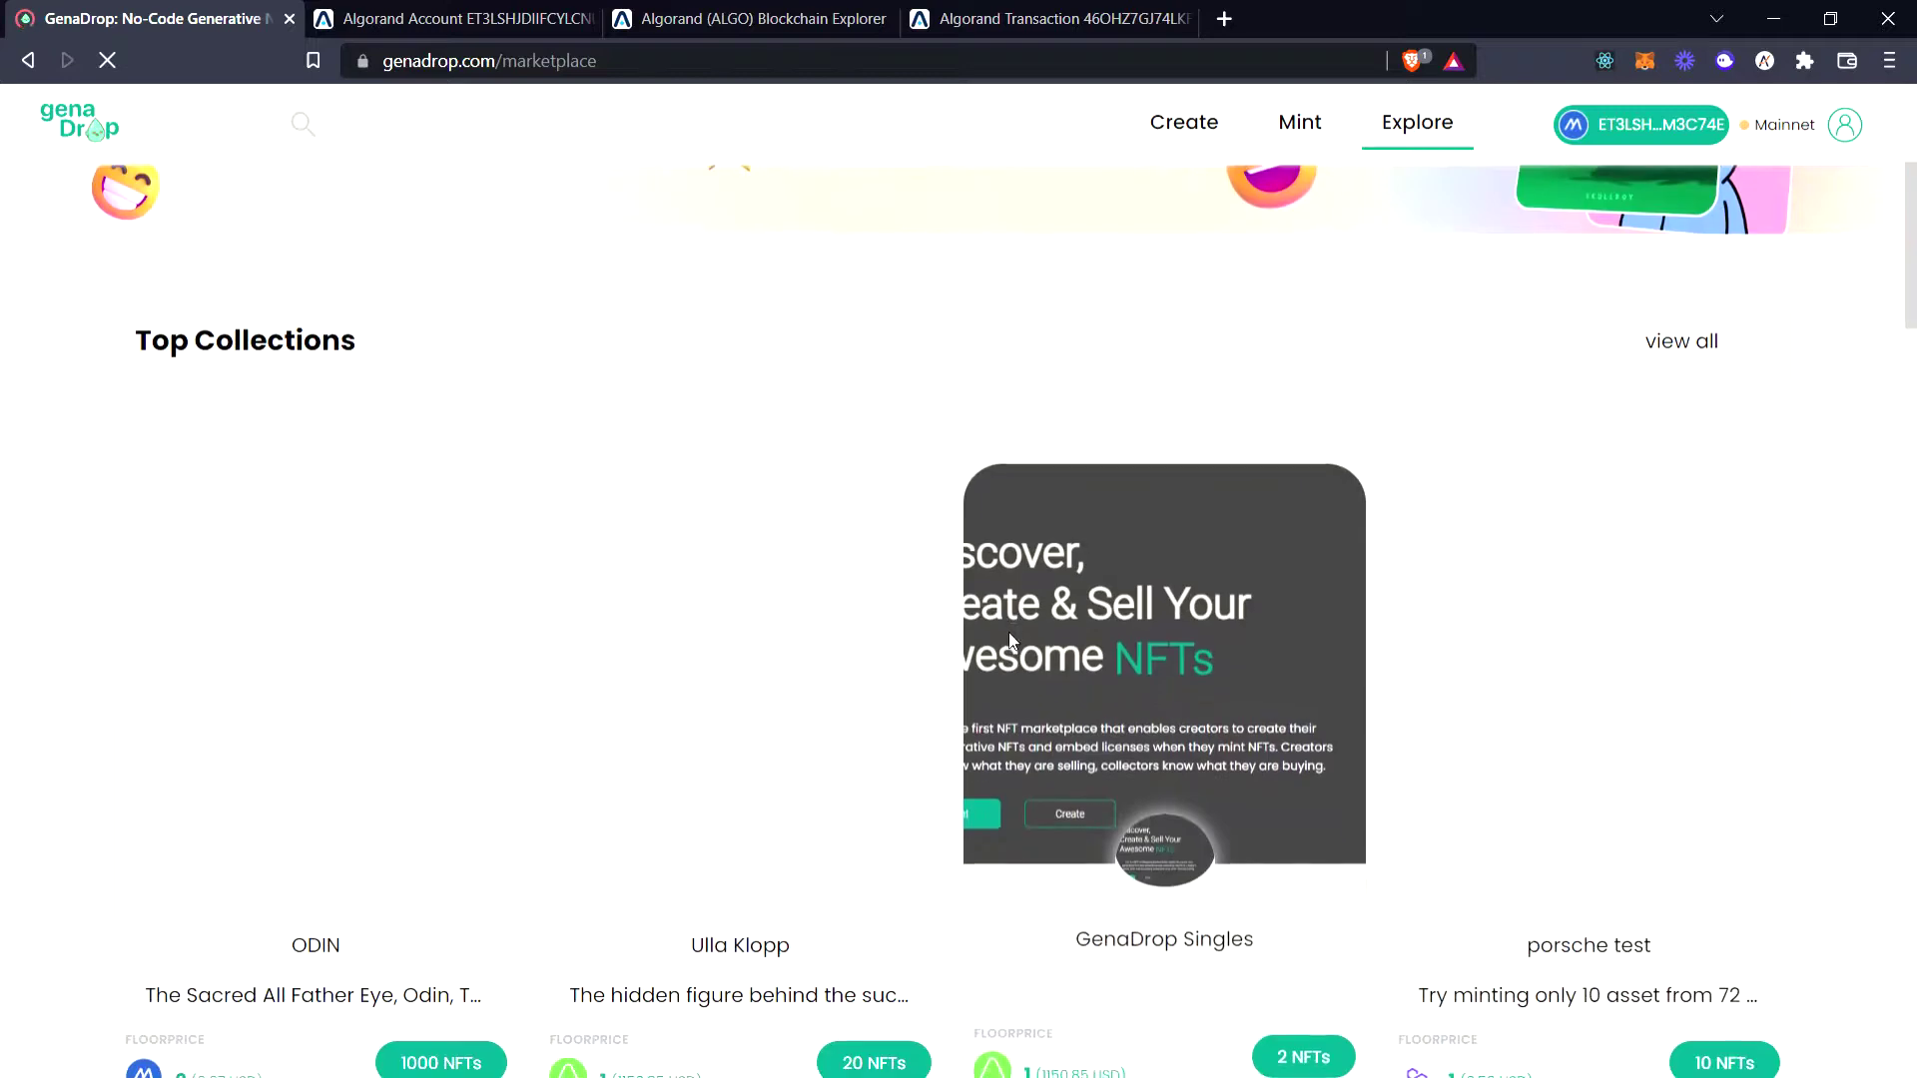
{"action": "scroll", "coordinate": [664, 429], "scroll_direction": "down", "scroll_amount": 2}
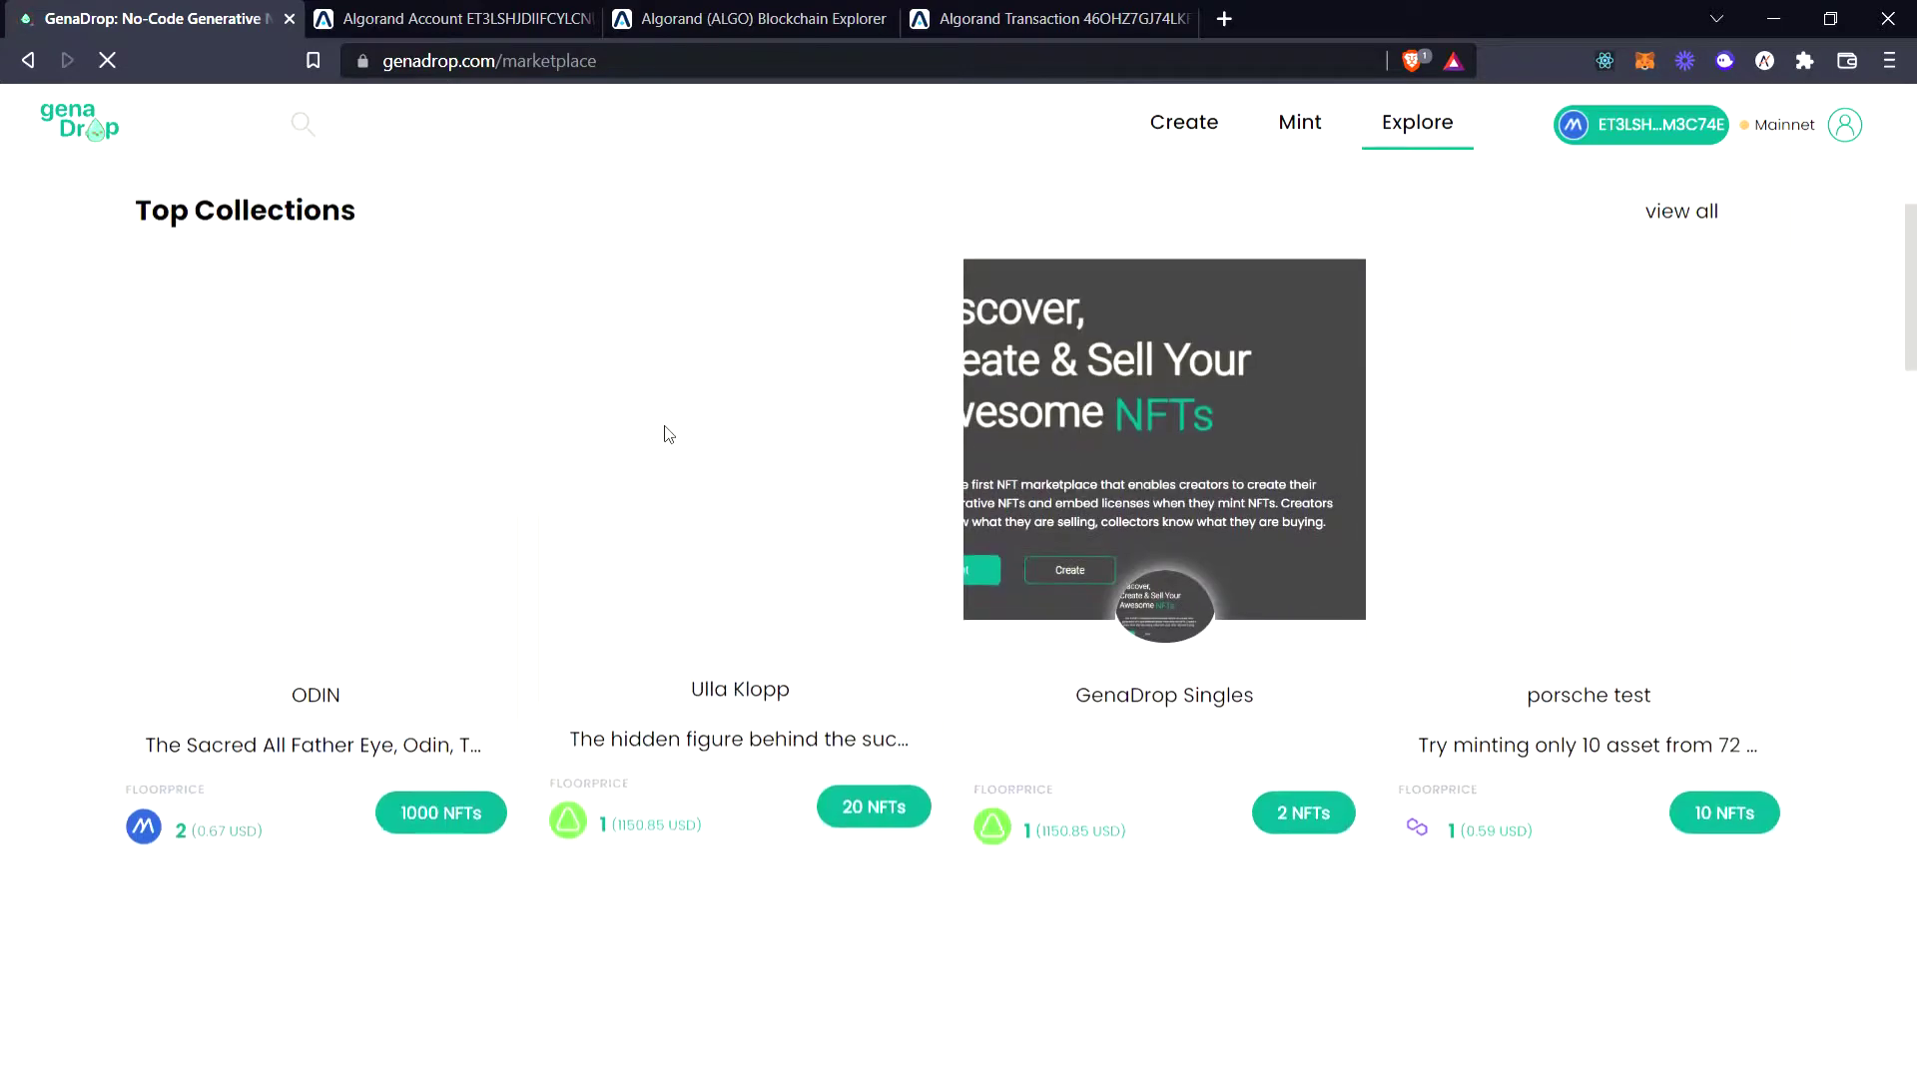
{"action": "scroll", "coordinate": [664, 429], "scroll_direction": "down", "scroll_amount": 10}
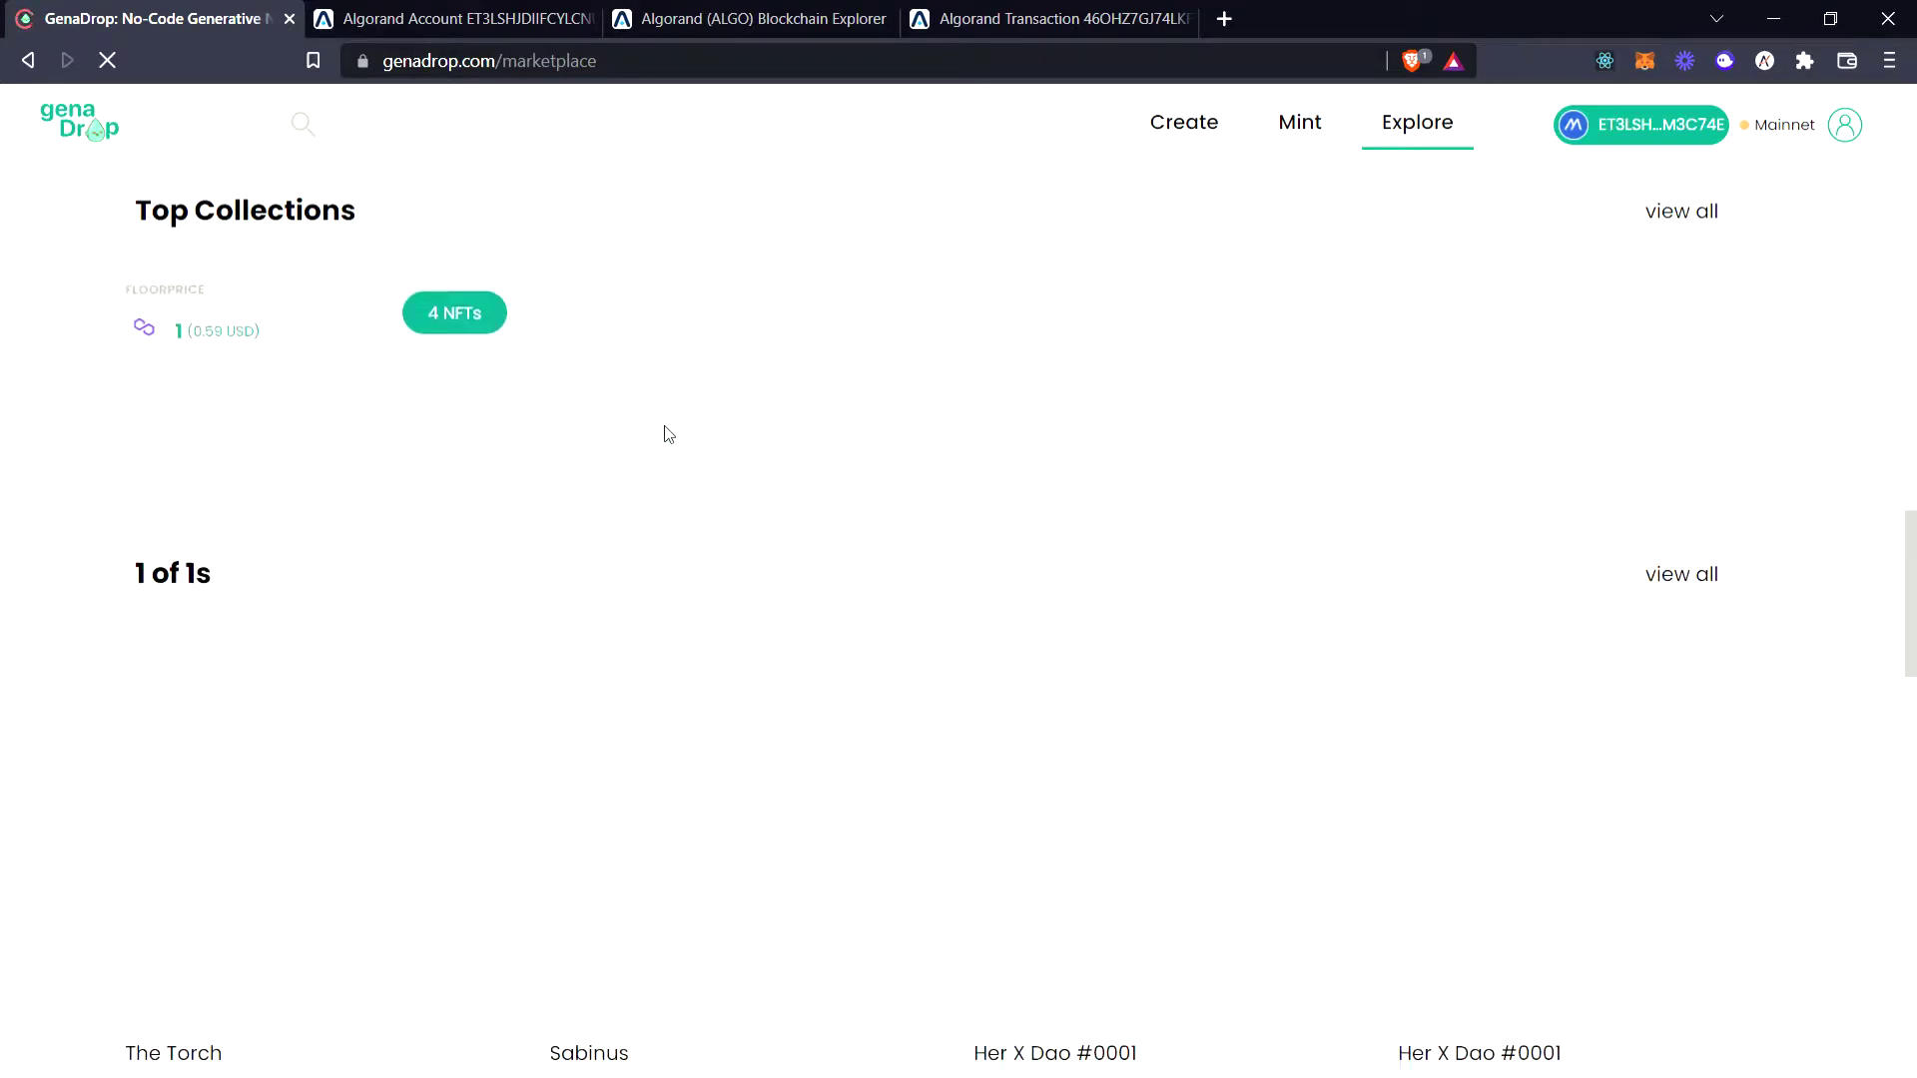
{"action": "scroll", "coordinate": [759, 616], "scroll_direction": "down", "scroll_amount": 3}
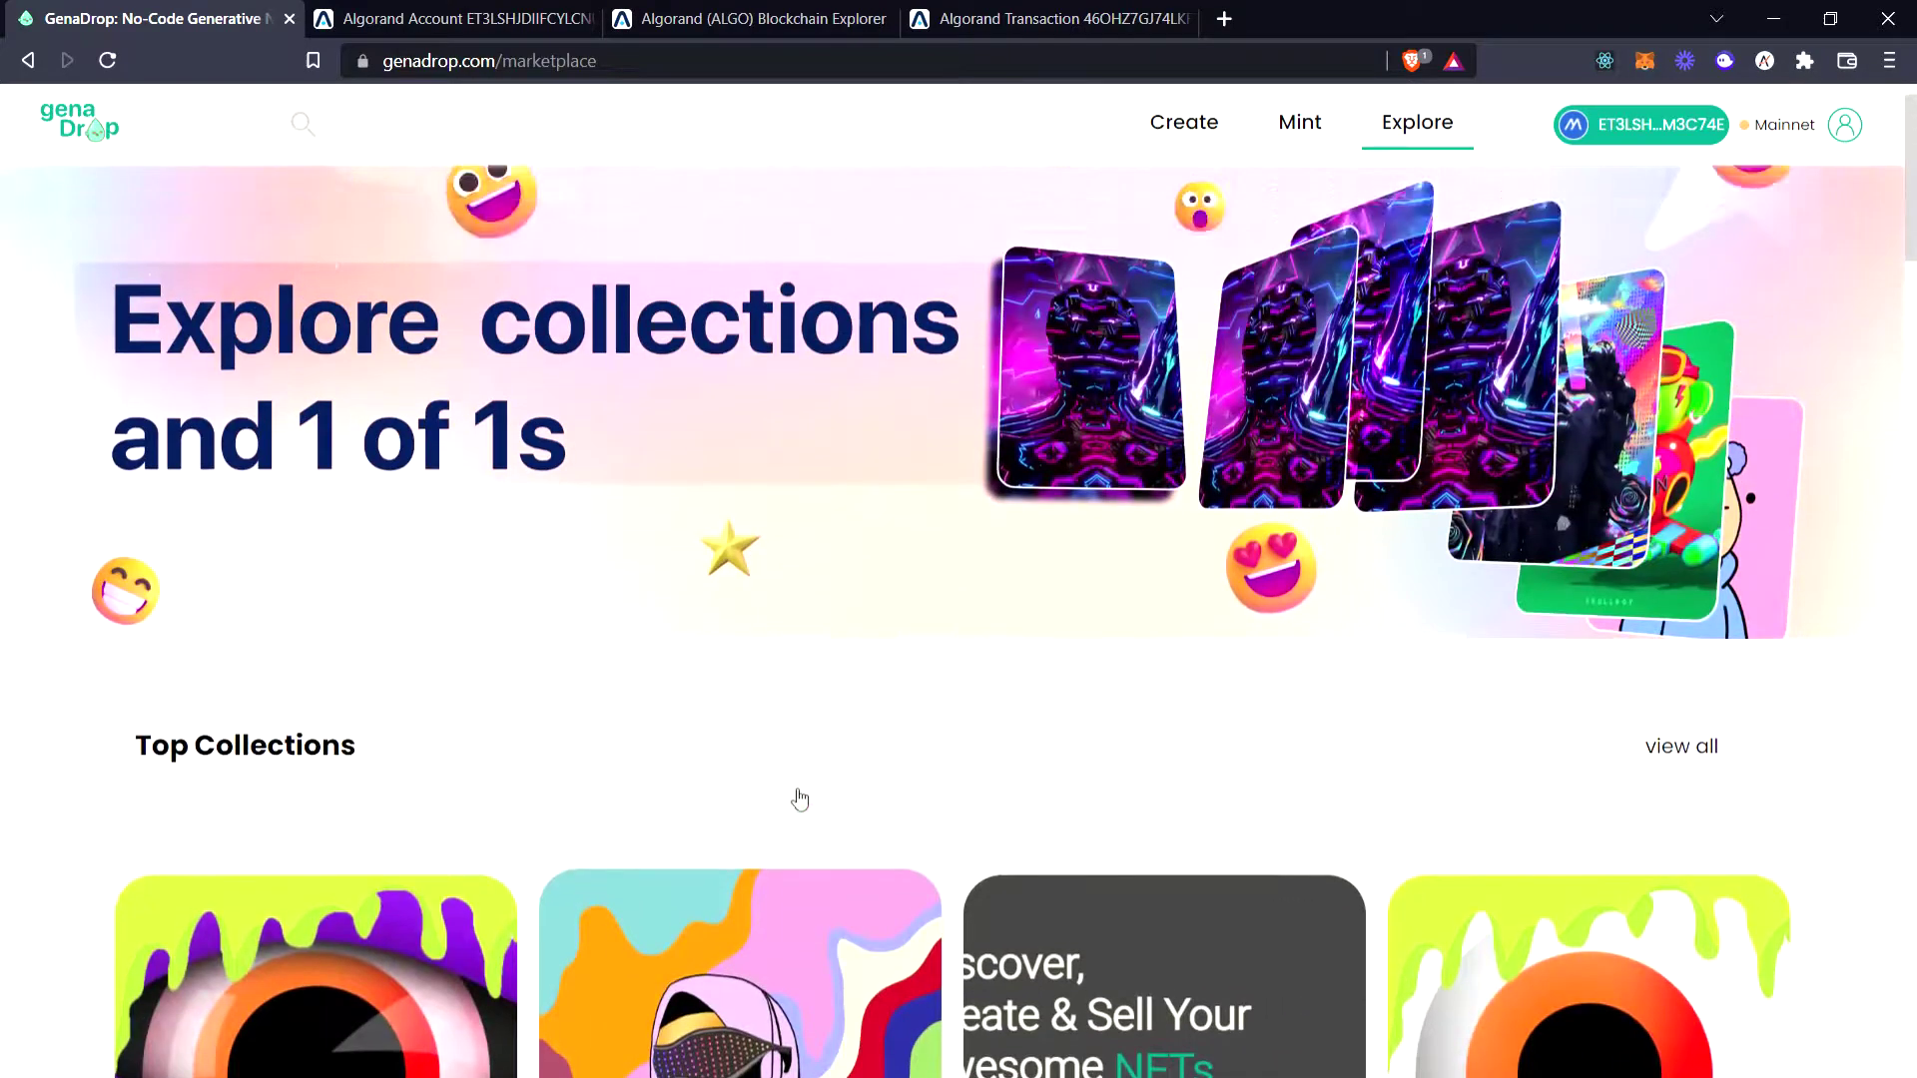
{"action": "scroll", "coordinate": [500, 806], "scroll_direction": "down", "scroll_amount": 5}
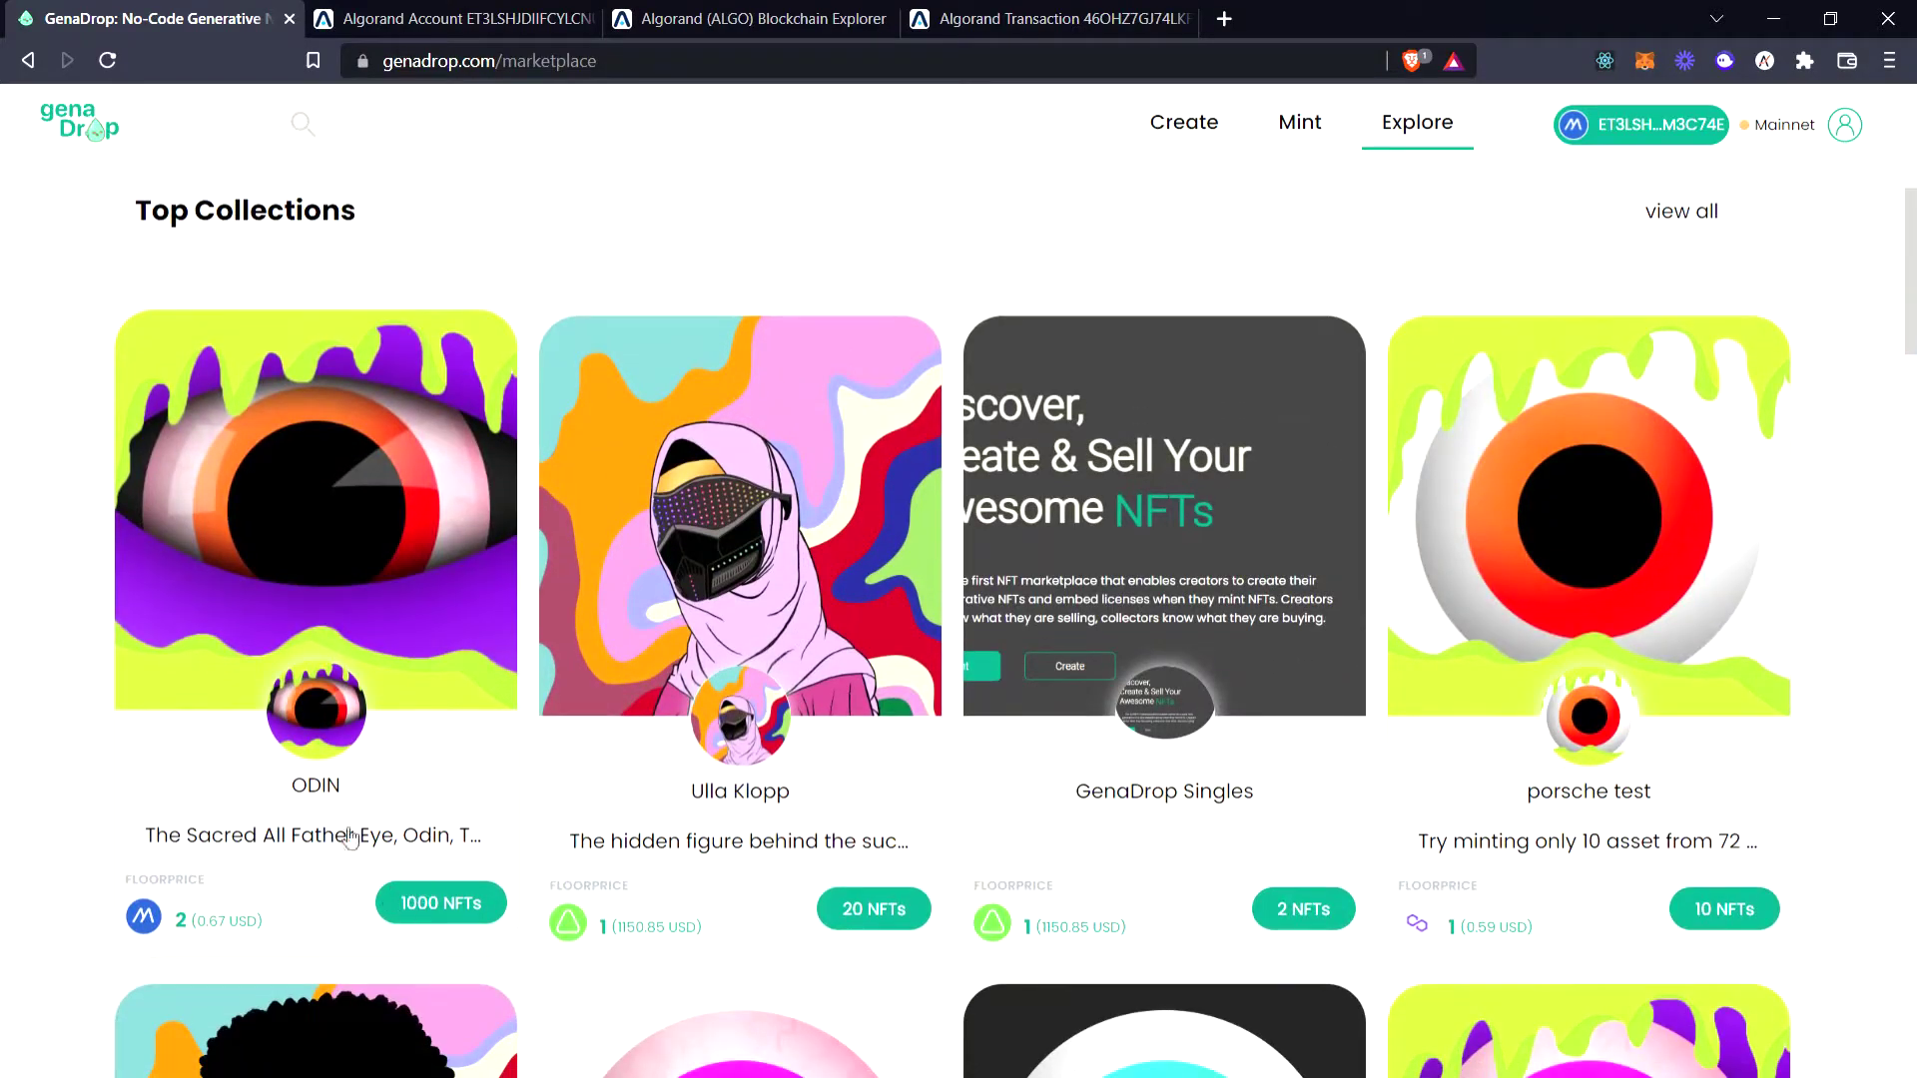
{"action": "left_click", "coordinate": [193, 850]}
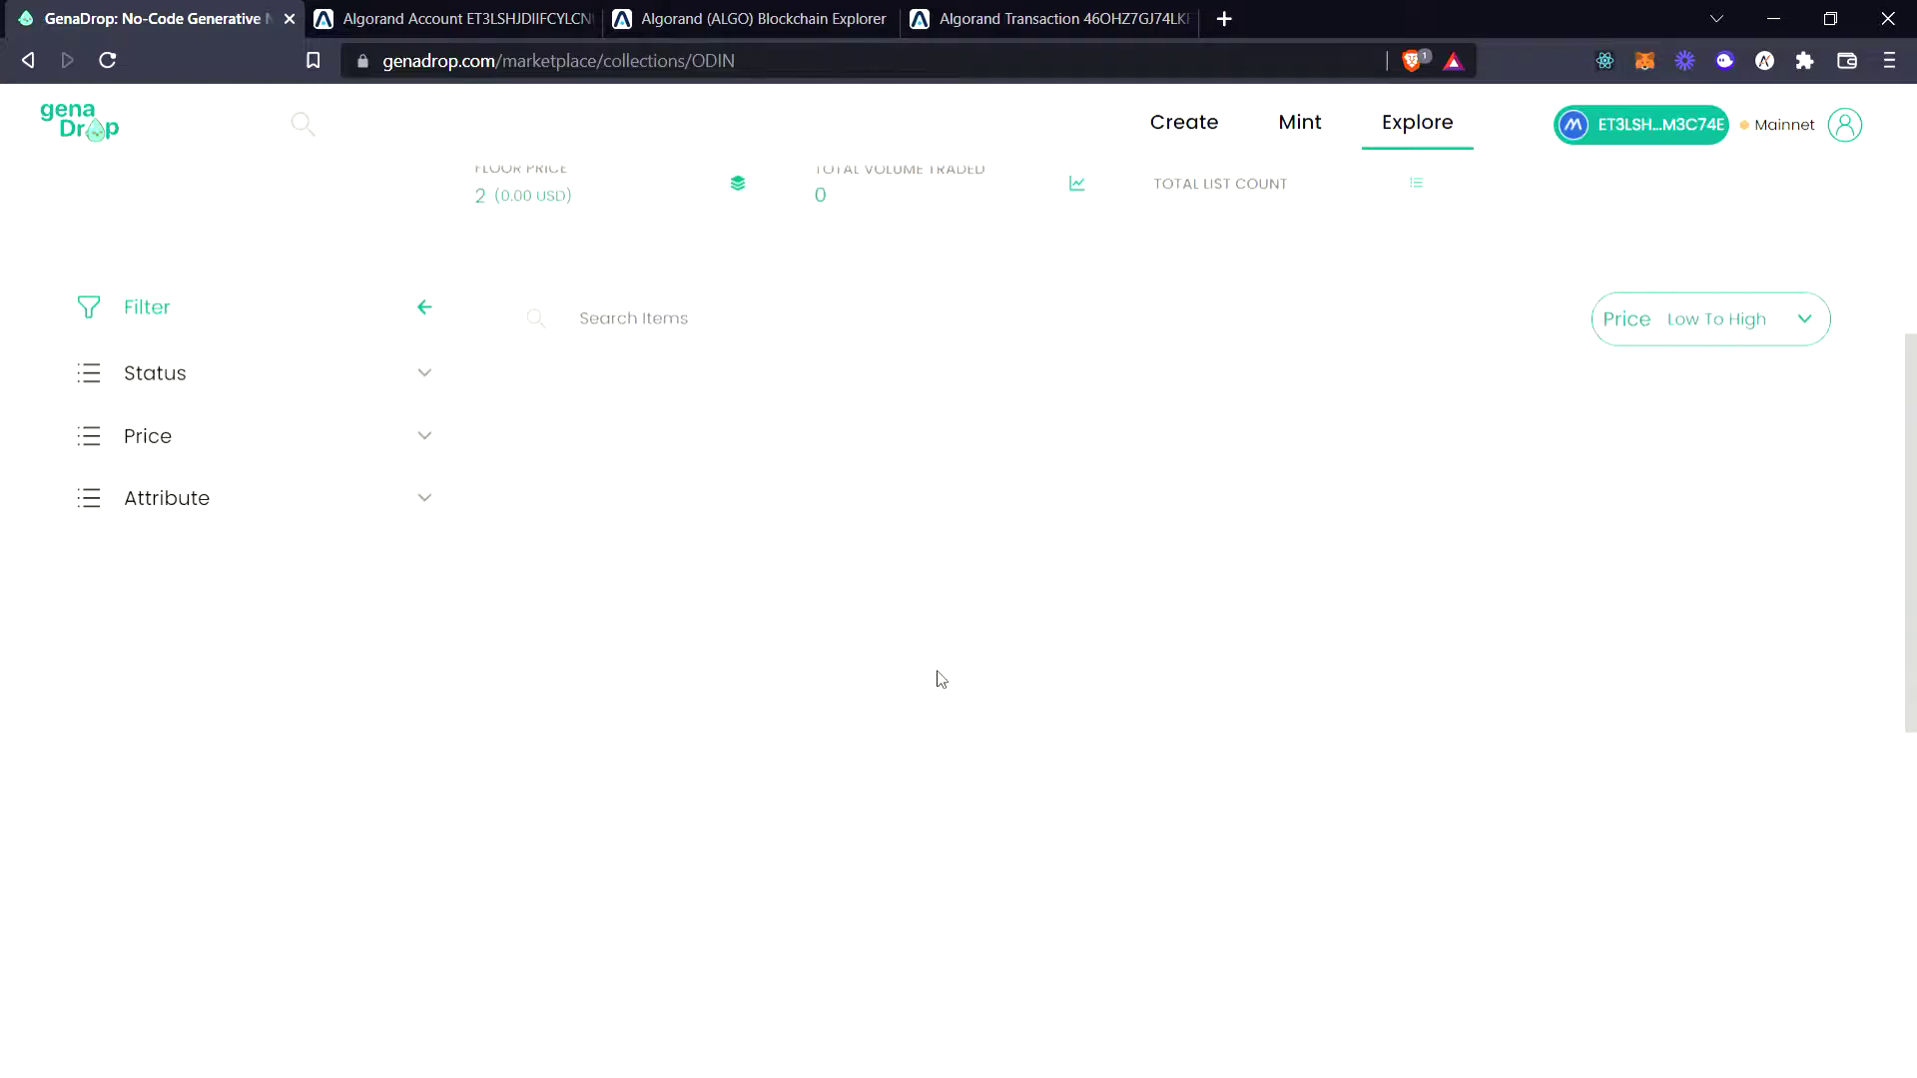
Examine the ODIN collection page, including its description, floor price, list count and listed items
{"action": "scroll", "coordinate": [942, 680], "scroll_direction": "up", "scroll_amount": 5}
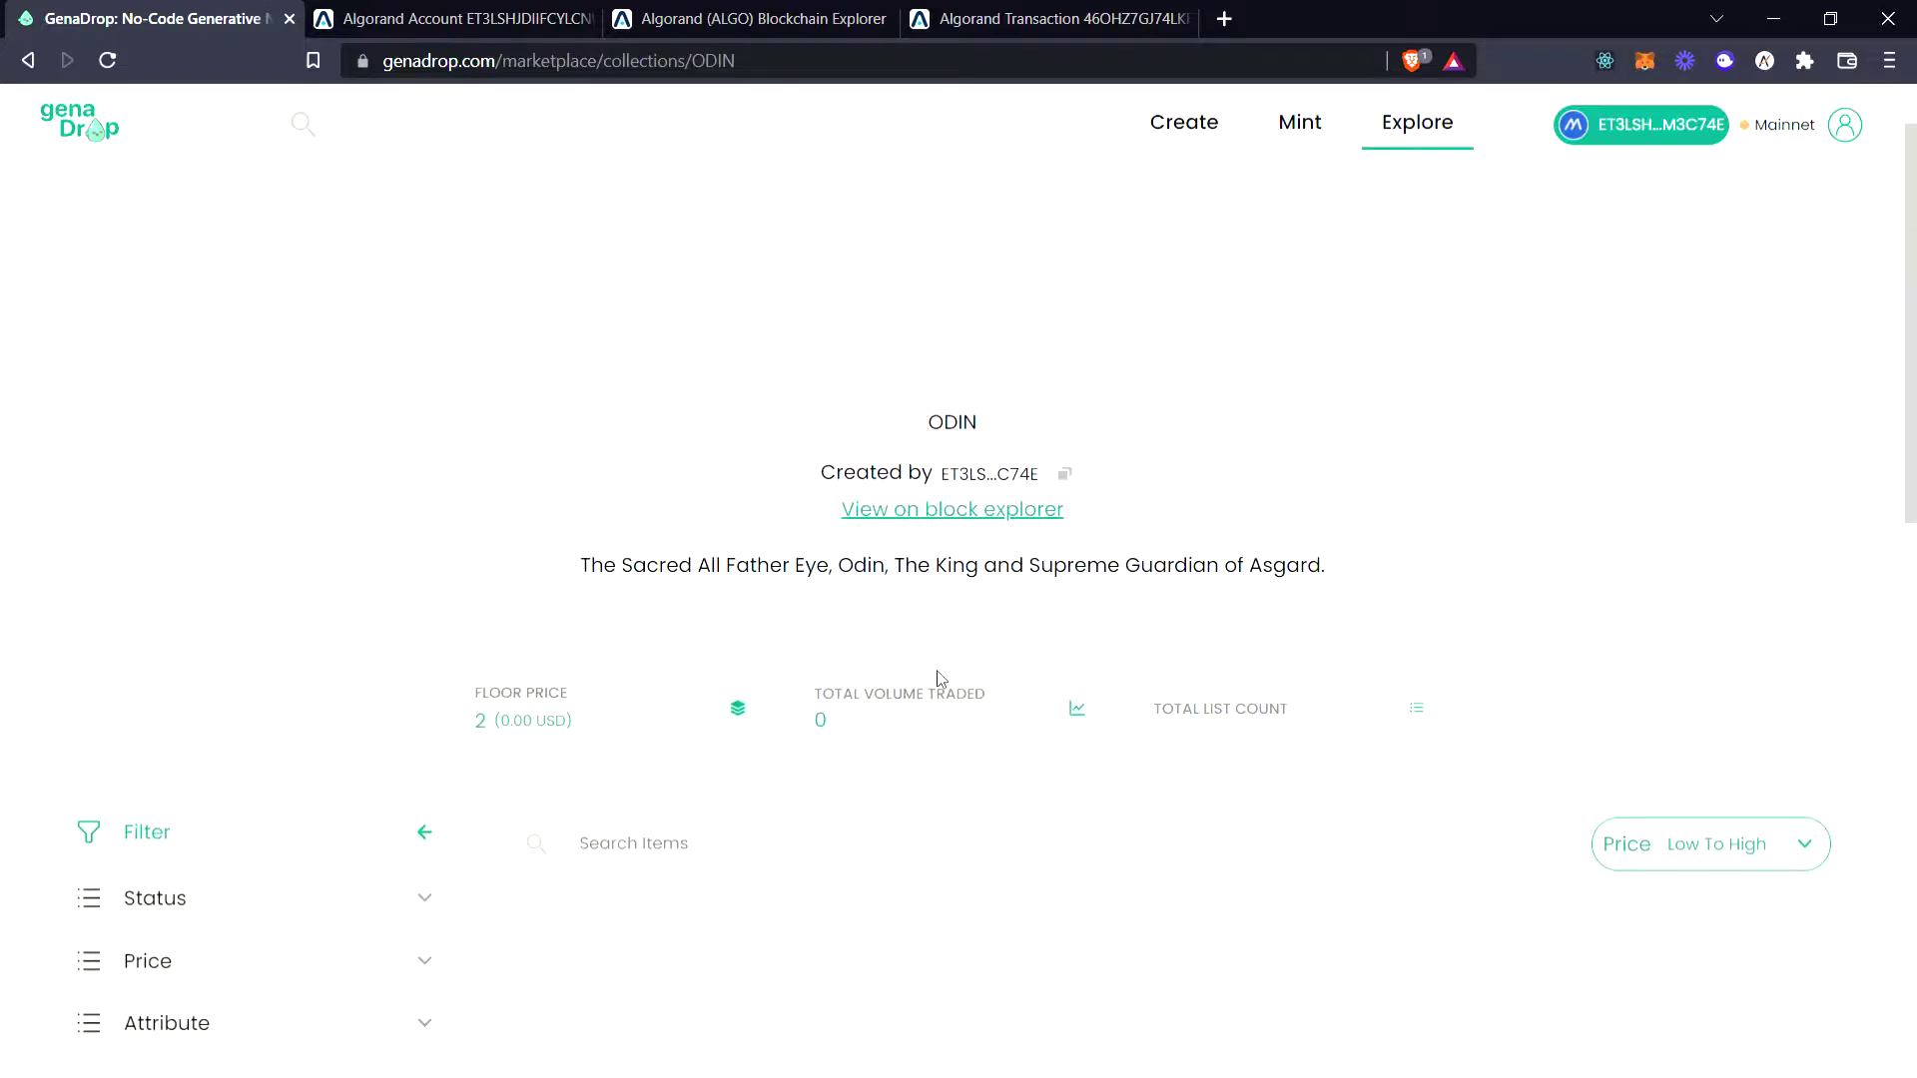
{"action": "scroll", "coordinate": [938, 679], "scroll_direction": "down", "scroll_amount": 2}
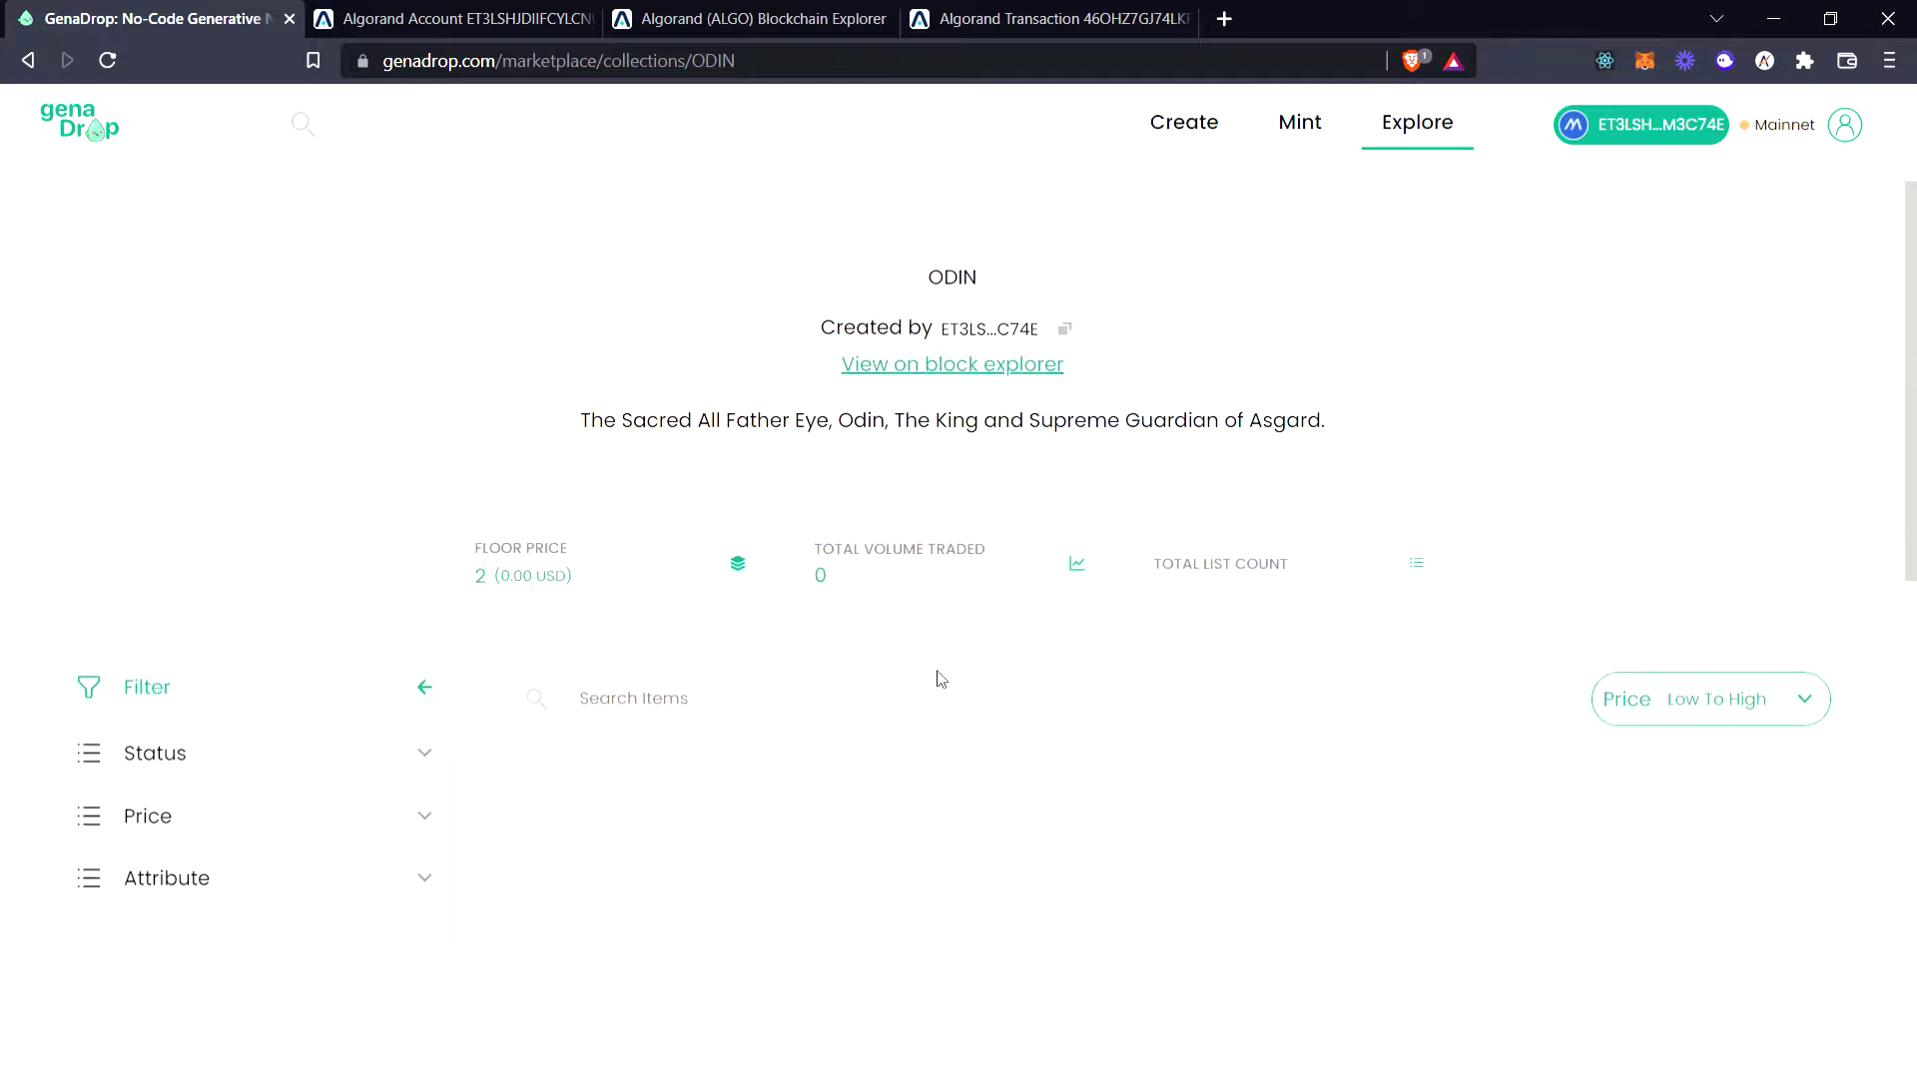
{"action": "scroll", "coordinate": [942, 680], "scroll_direction": "up", "scroll_amount": 3}
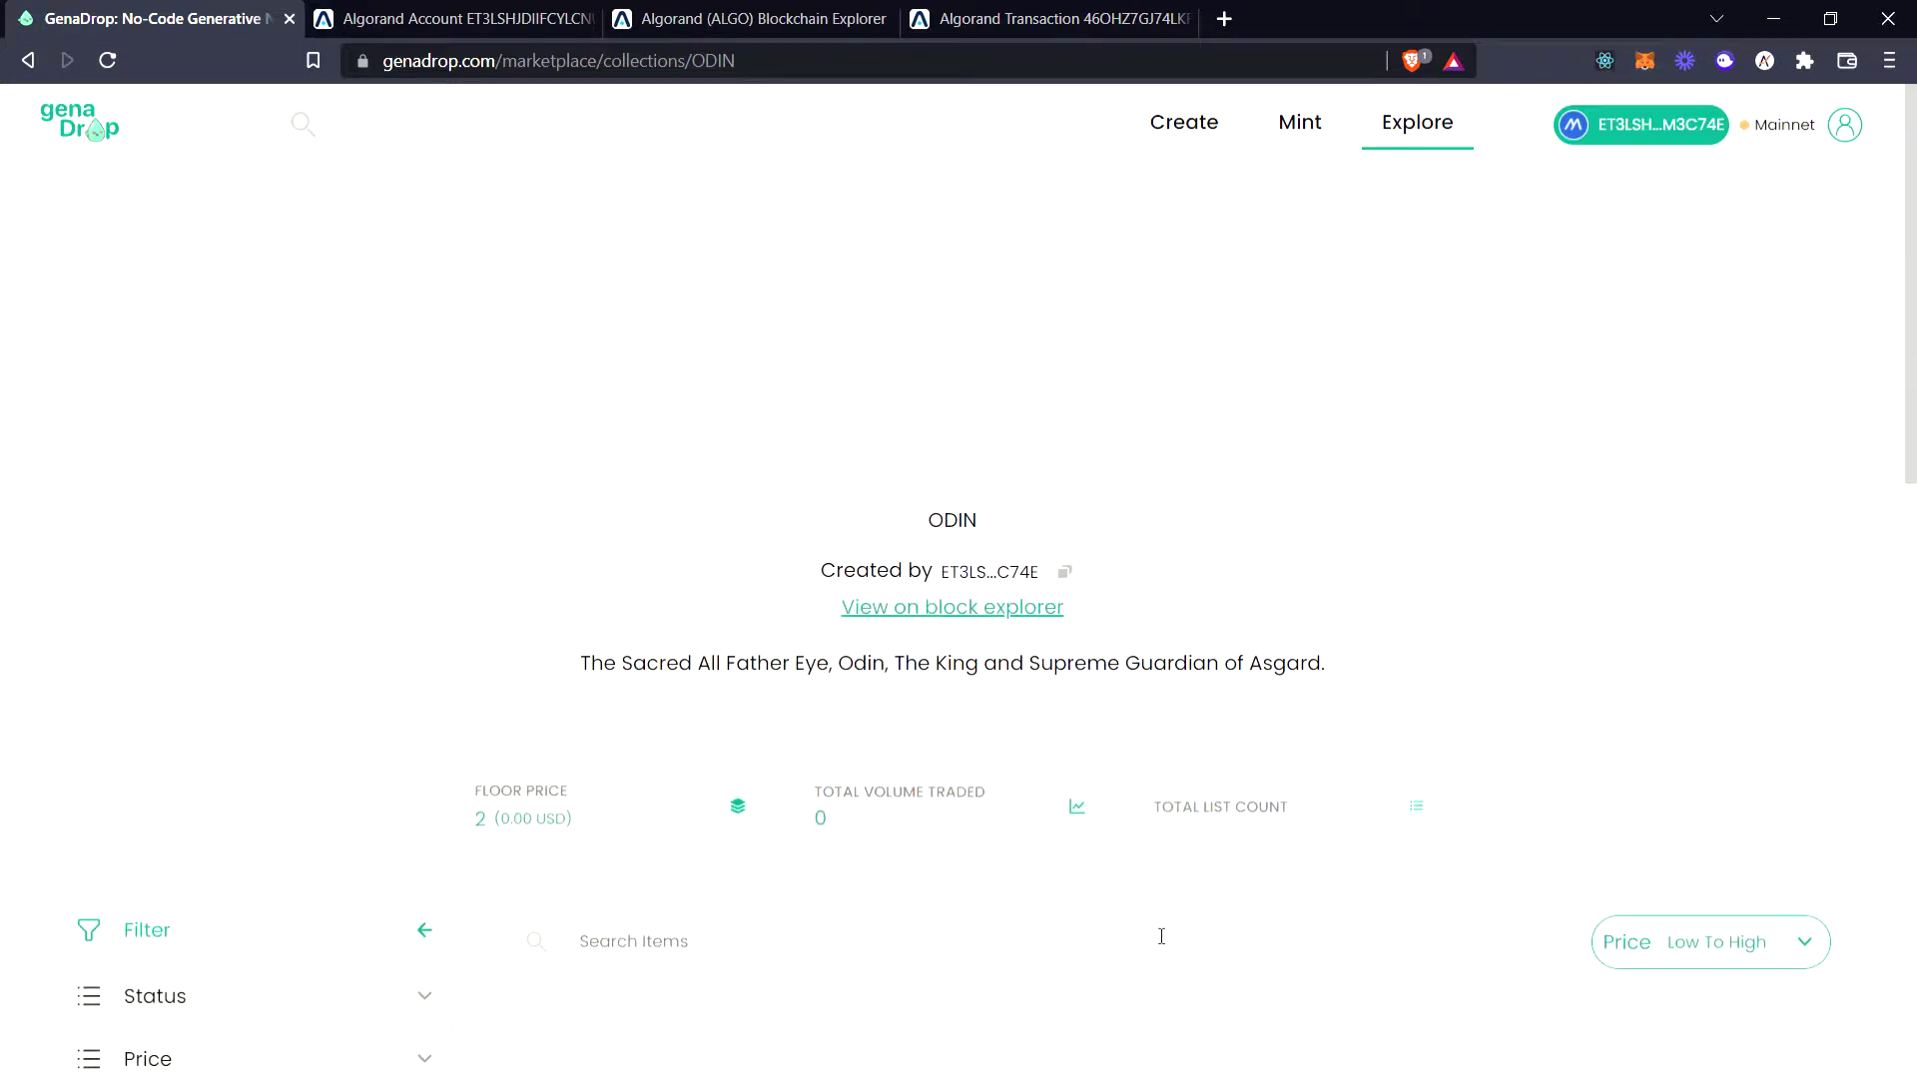
{"action": "scroll", "coordinate": [1005, 1011], "scroll_direction": "down", "scroll_amount": 2}
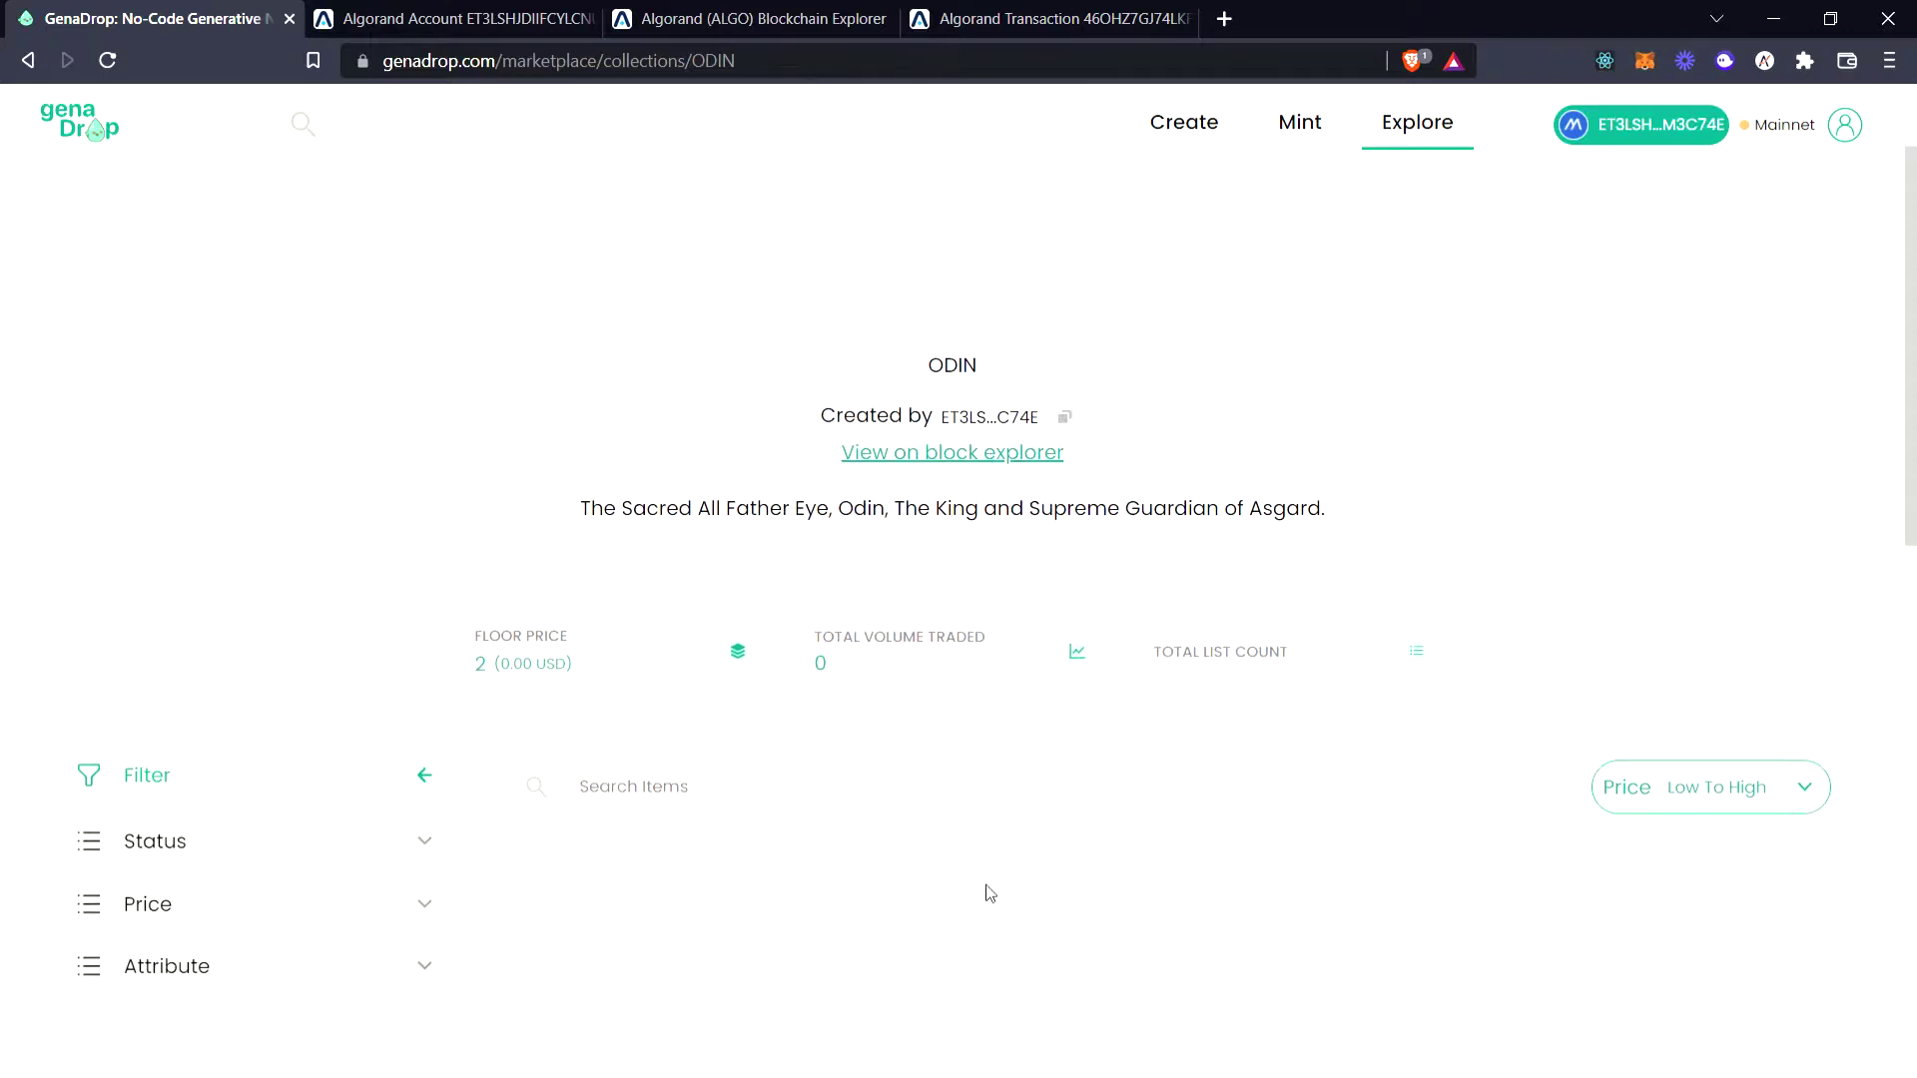
{"action": "scroll", "coordinate": [1002, 915], "scroll_direction": "down", "scroll_amount": 2}
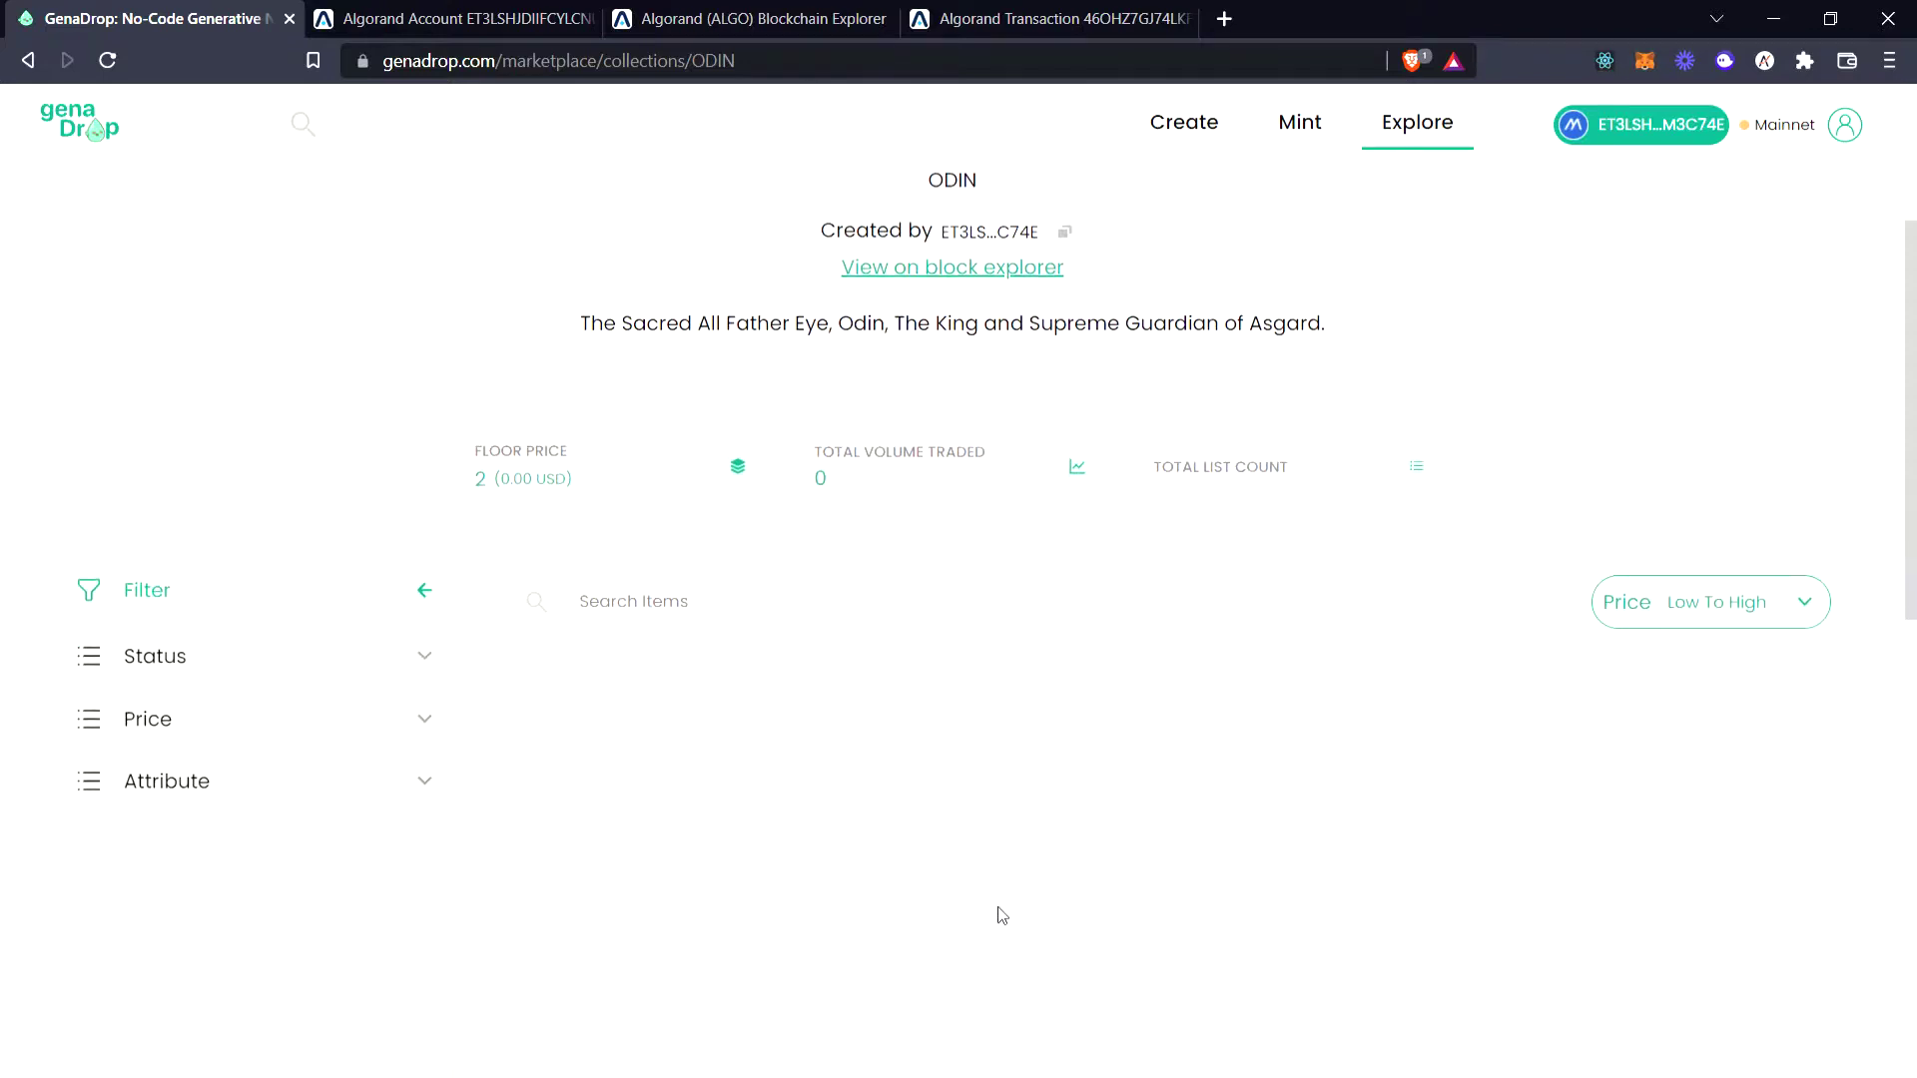
{"action": "scroll", "coordinate": [1001, 916], "scroll_direction": "down", "scroll_amount": 2}
{"action": "scroll", "coordinate": [1002, 915], "scroll_direction": "up", "scroll_amount": 4}
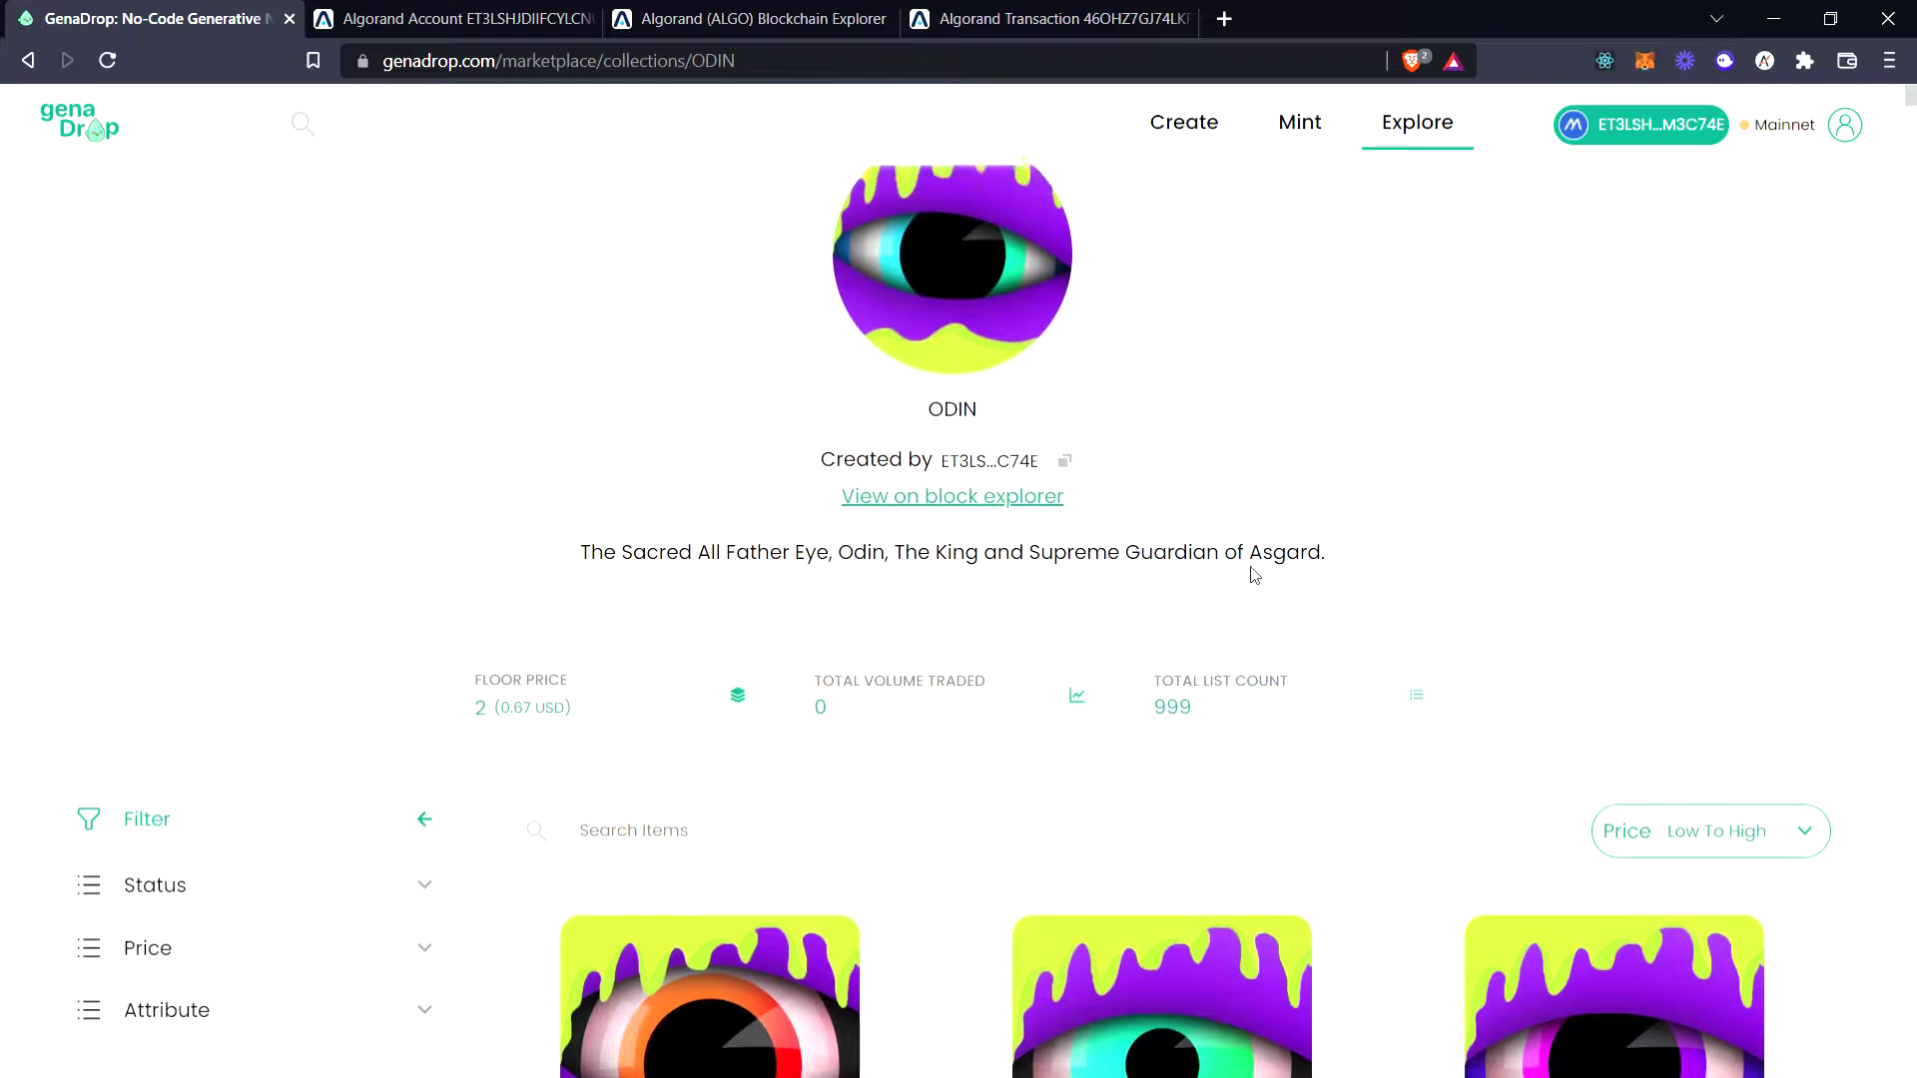
Look over the ODIN collection's listed items and open the detail page of ODIN #0001
{"action": "scroll", "coordinate": [1254, 571], "scroll_direction": "up", "scroll_amount": 2}
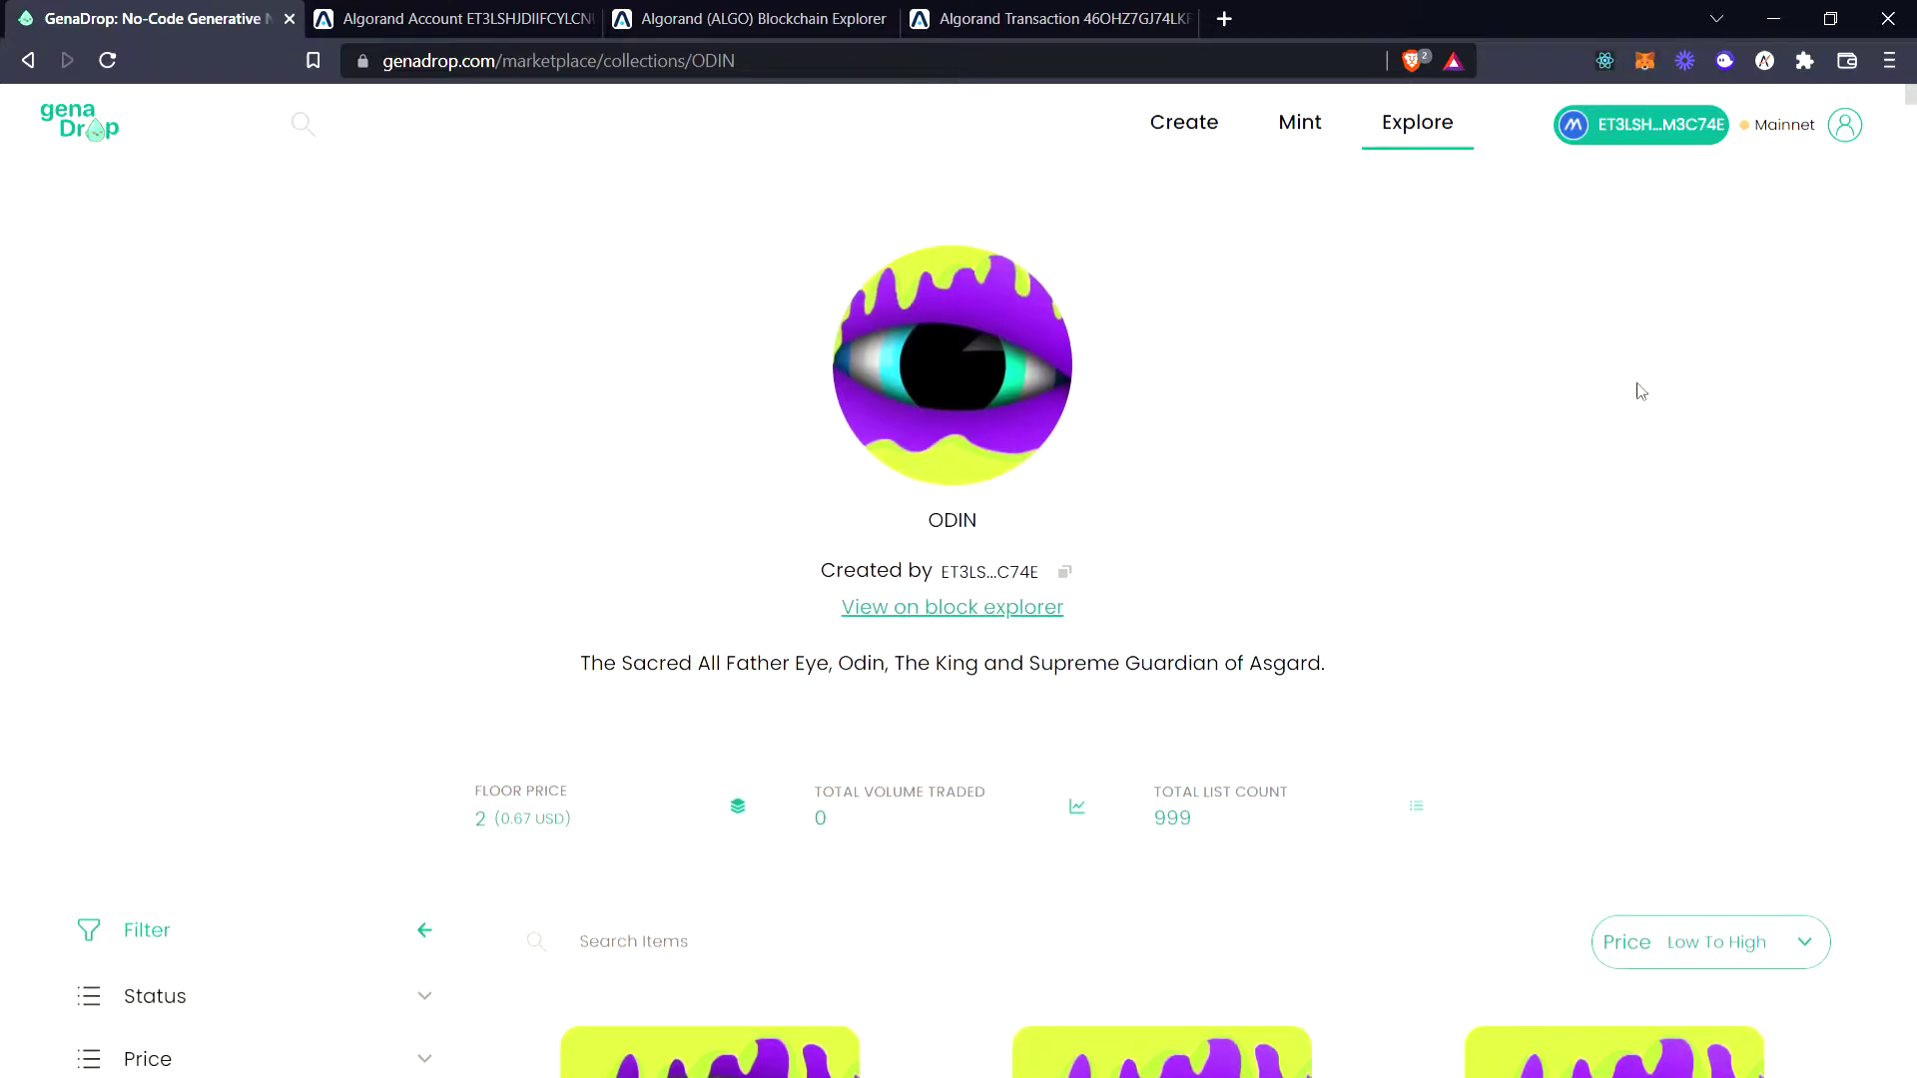
{"action": "scroll", "coordinate": [1614, 432], "scroll_direction": "down", "scroll_amount": 2}
{"action": "scroll", "coordinate": [1628, 445], "scroll_direction": "down", "scroll_amount": 2}
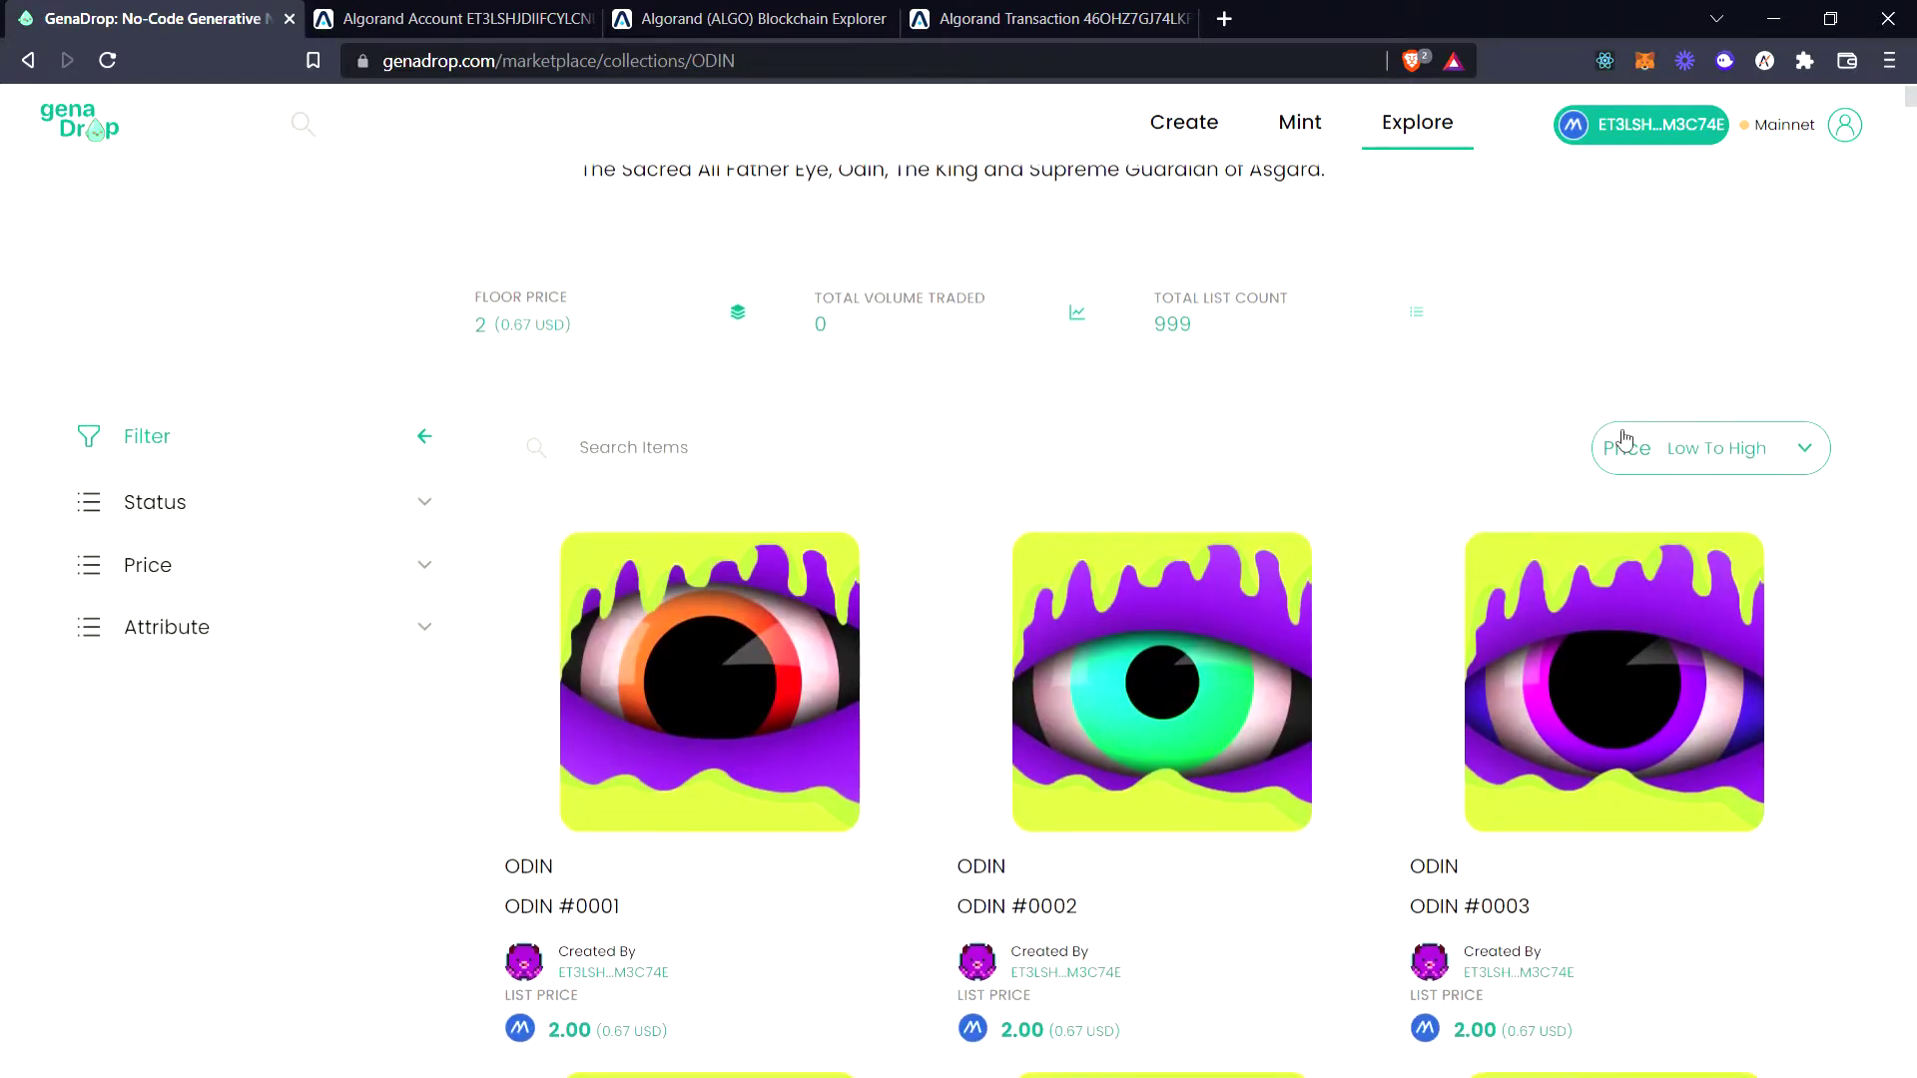
{"action": "scroll", "coordinate": [1625, 439], "scroll_direction": "down", "scroll_amount": 2}
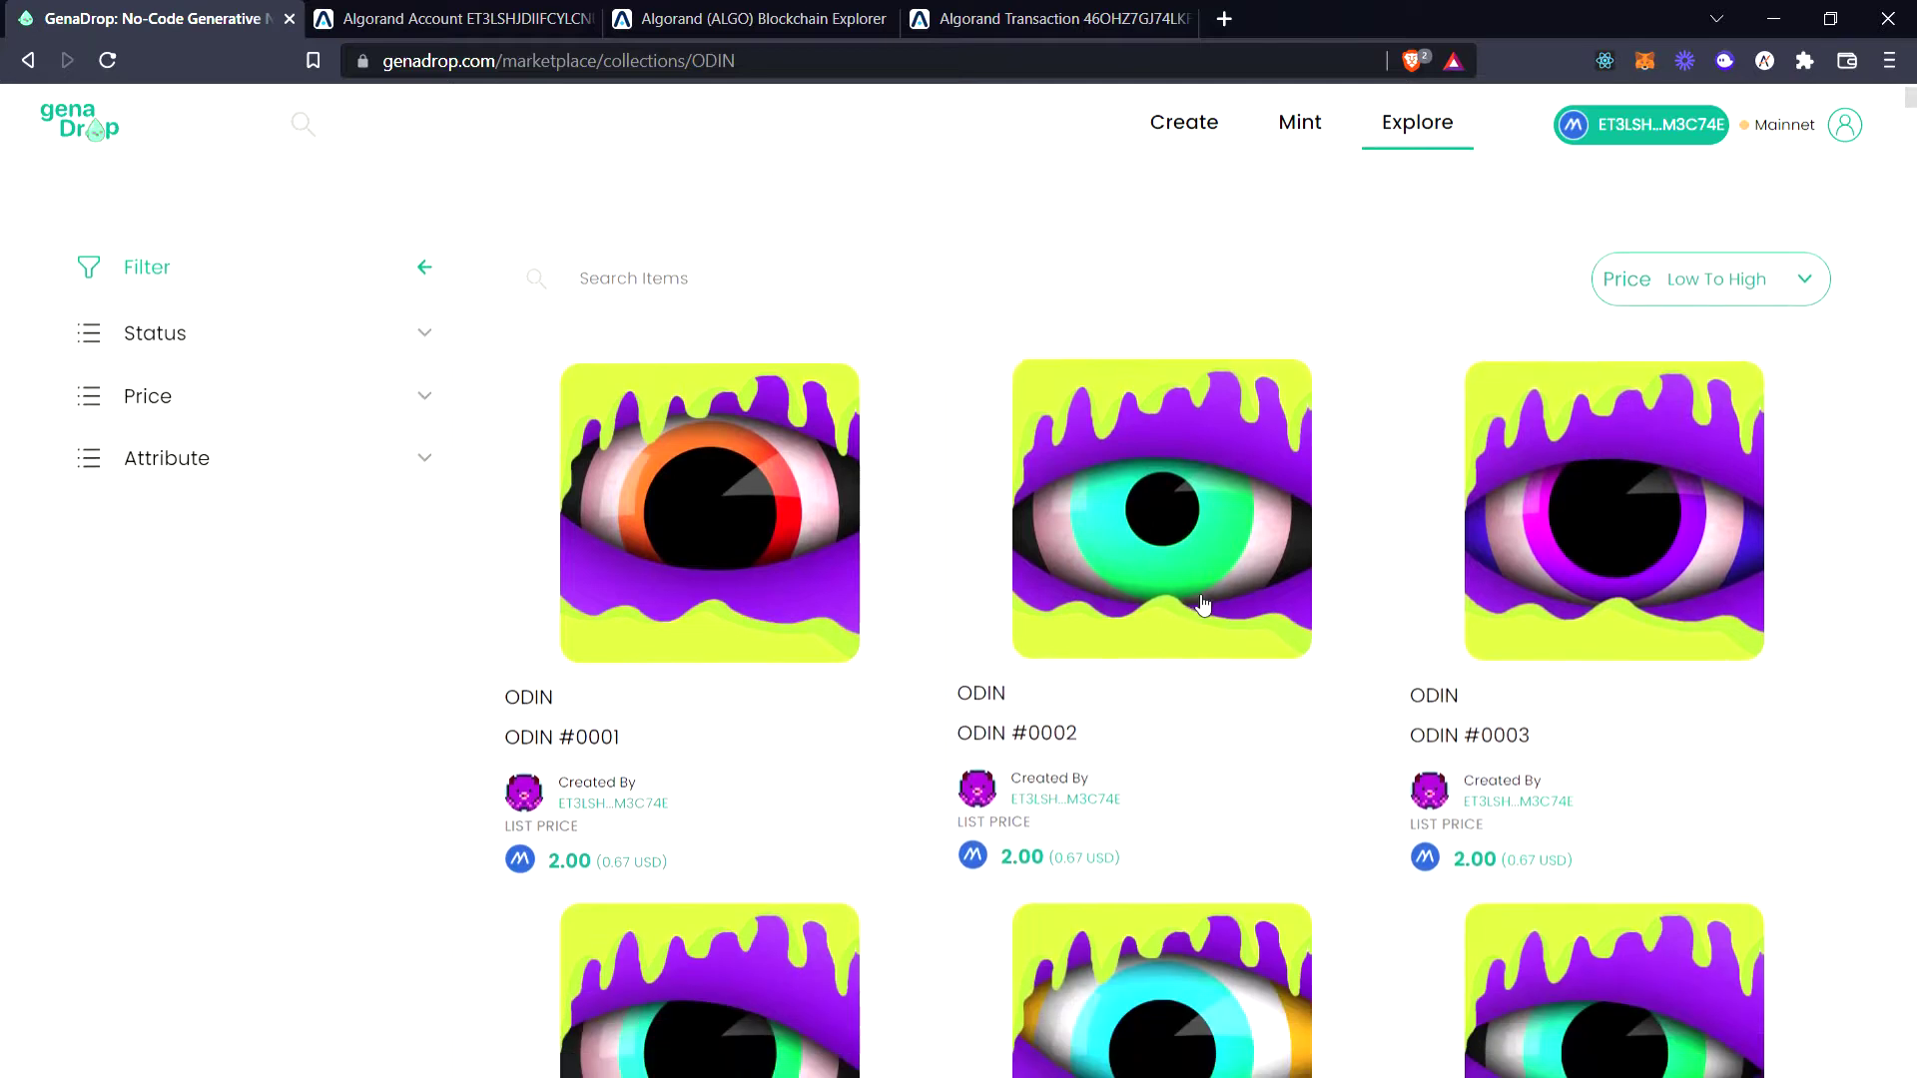
{"action": "left_click", "coordinate": [790, 785]}
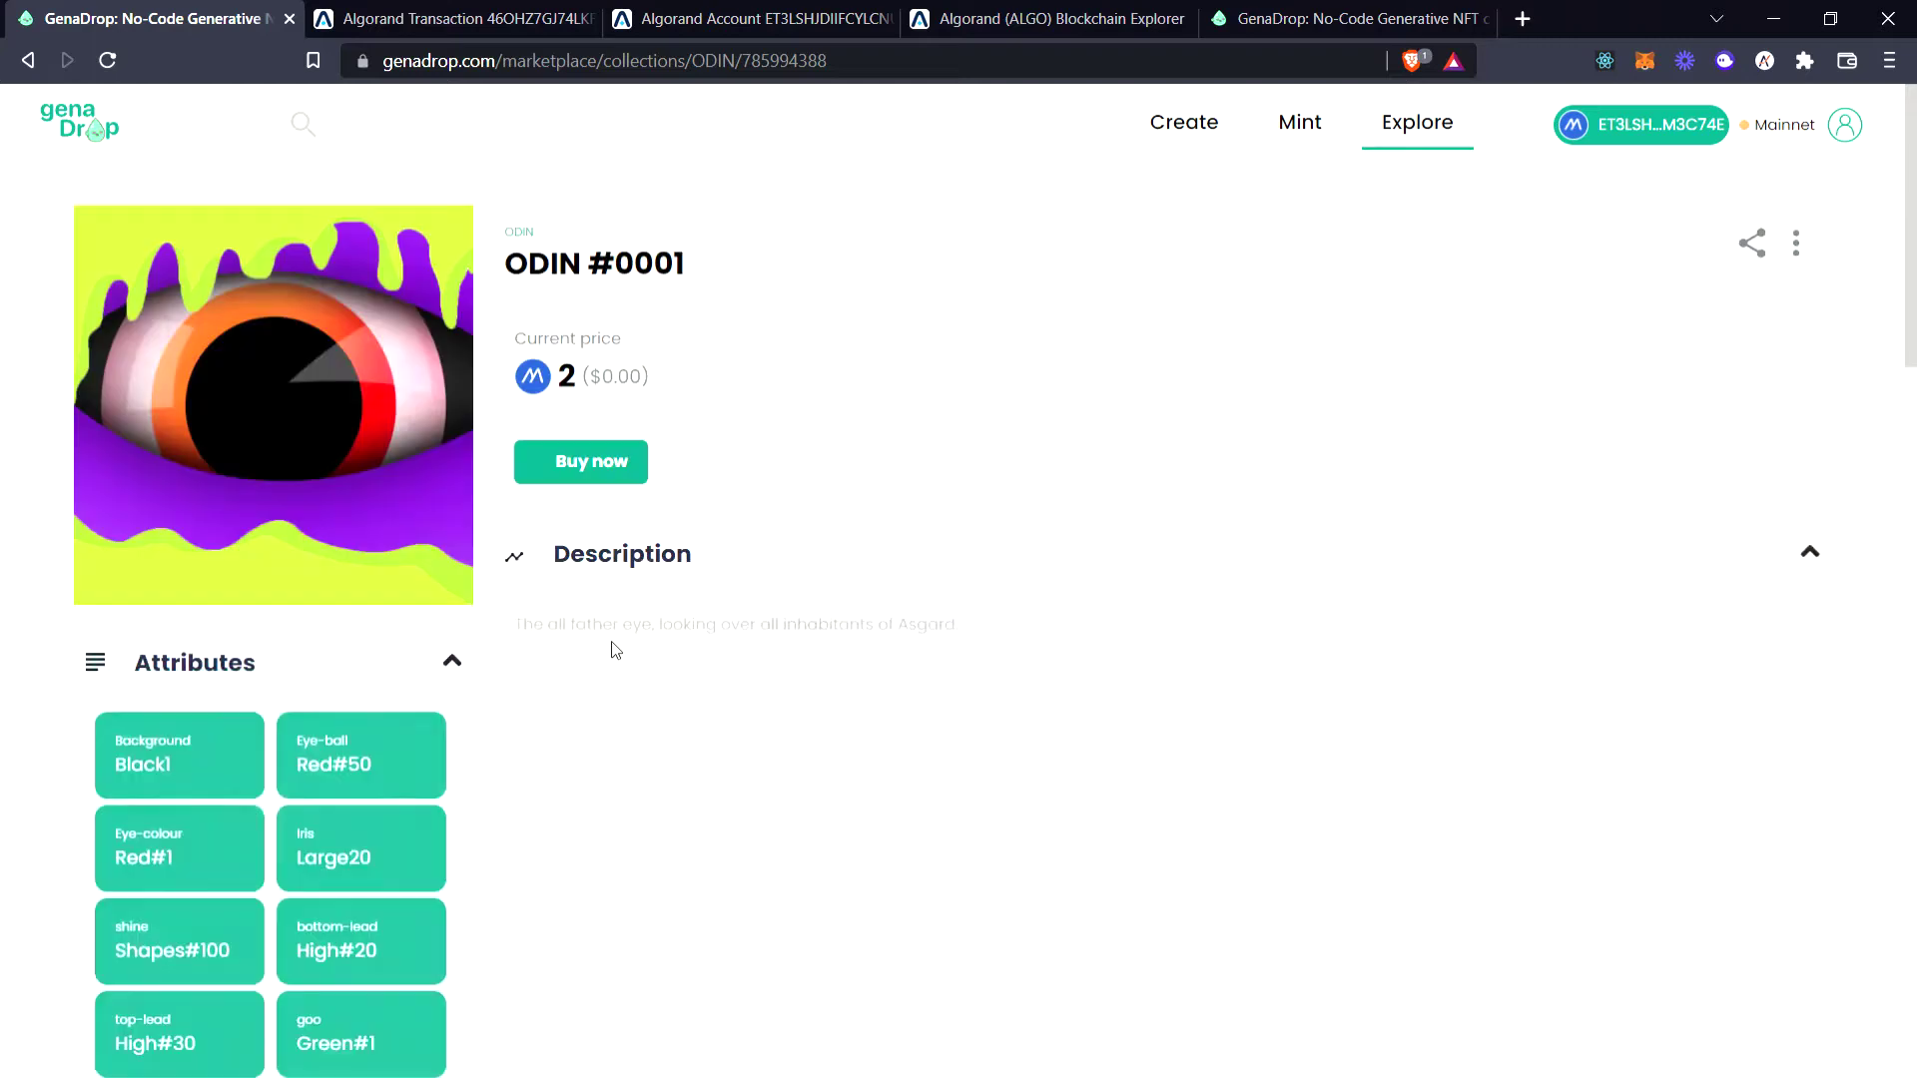
Examine the ODIN #0001 page, including its attributes, transaction history, price history, metadata and other items from the collection
{"action": "scroll", "coordinate": [617, 651], "scroll_direction": "down", "scroll_amount": 1}
{"action": "scroll", "coordinate": [616, 650], "scroll_direction": "down", "scroll_amount": 5}
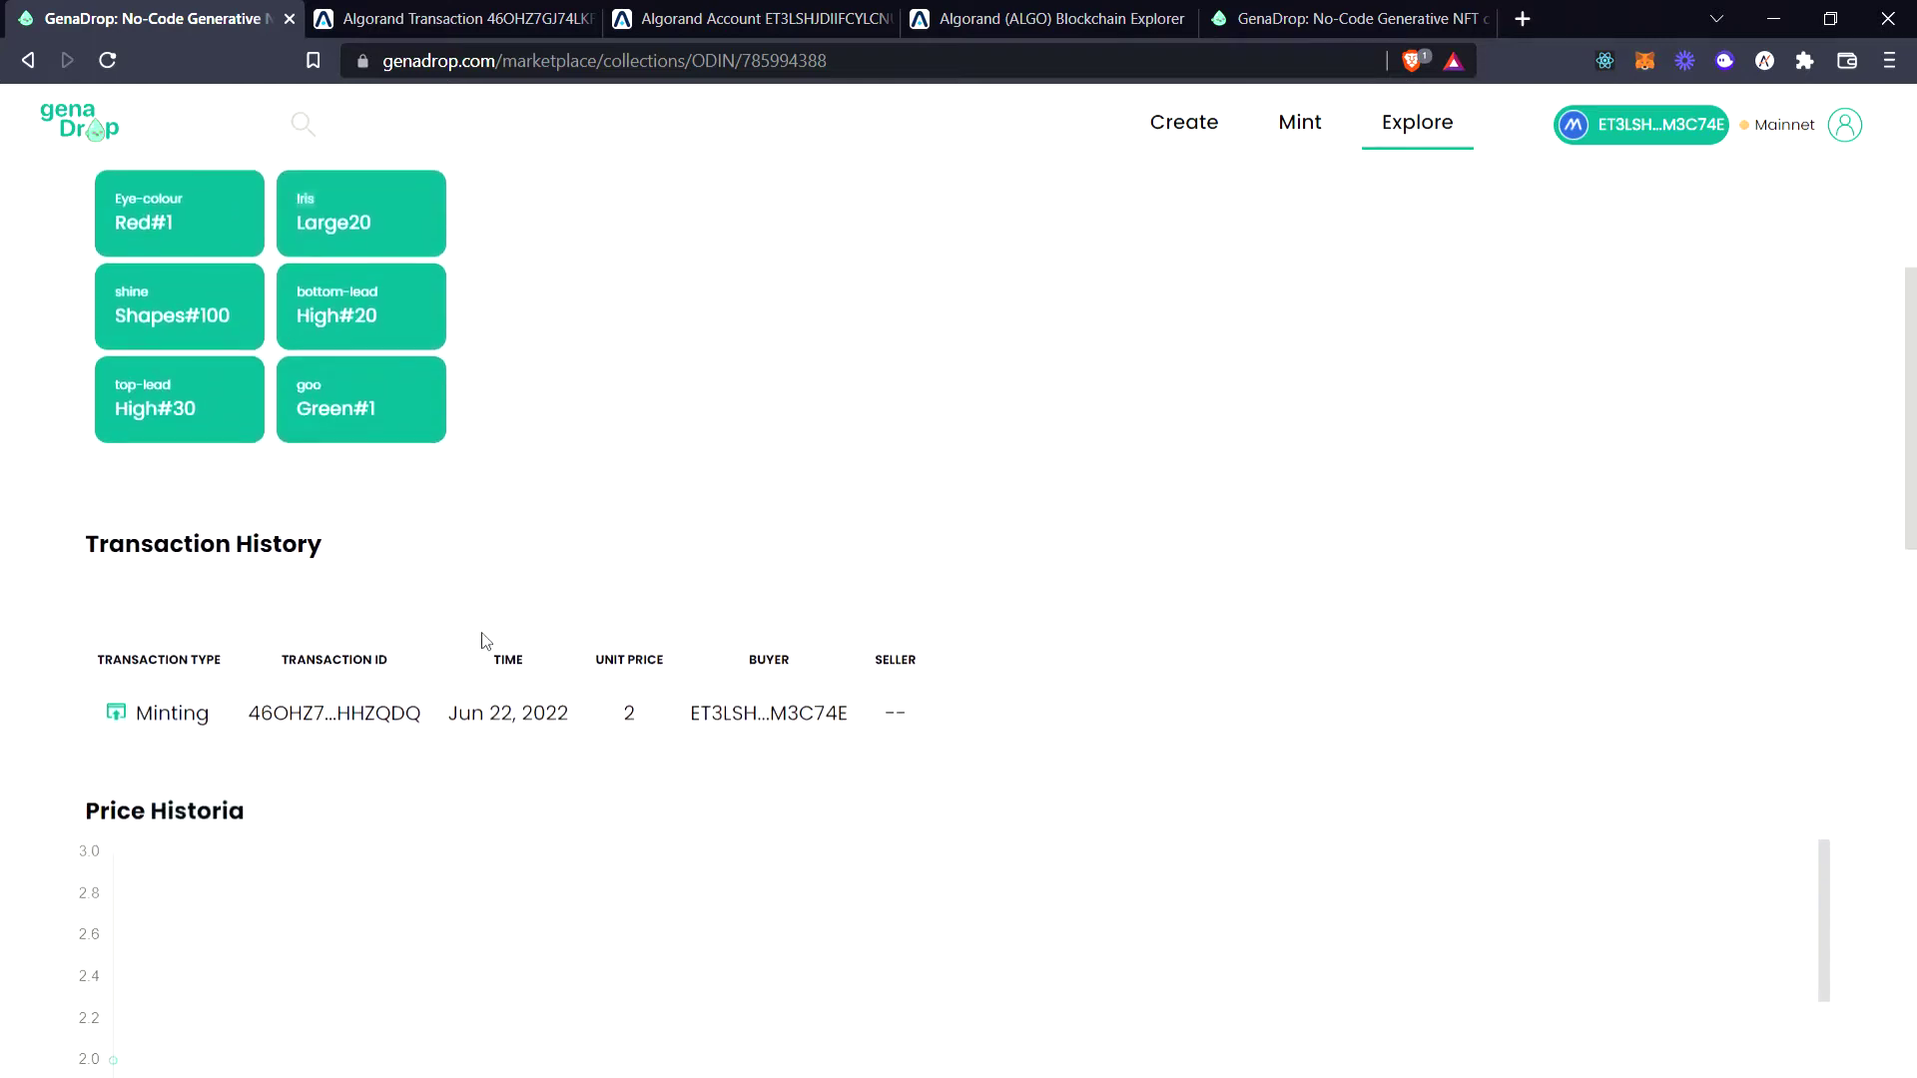
{"action": "scroll", "coordinate": [664, 830], "scroll_direction": "down", "scroll_amount": 3}
{"action": "scroll", "coordinate": [613, 869], "scroll_direction": "down", "scroll_amount": 8}
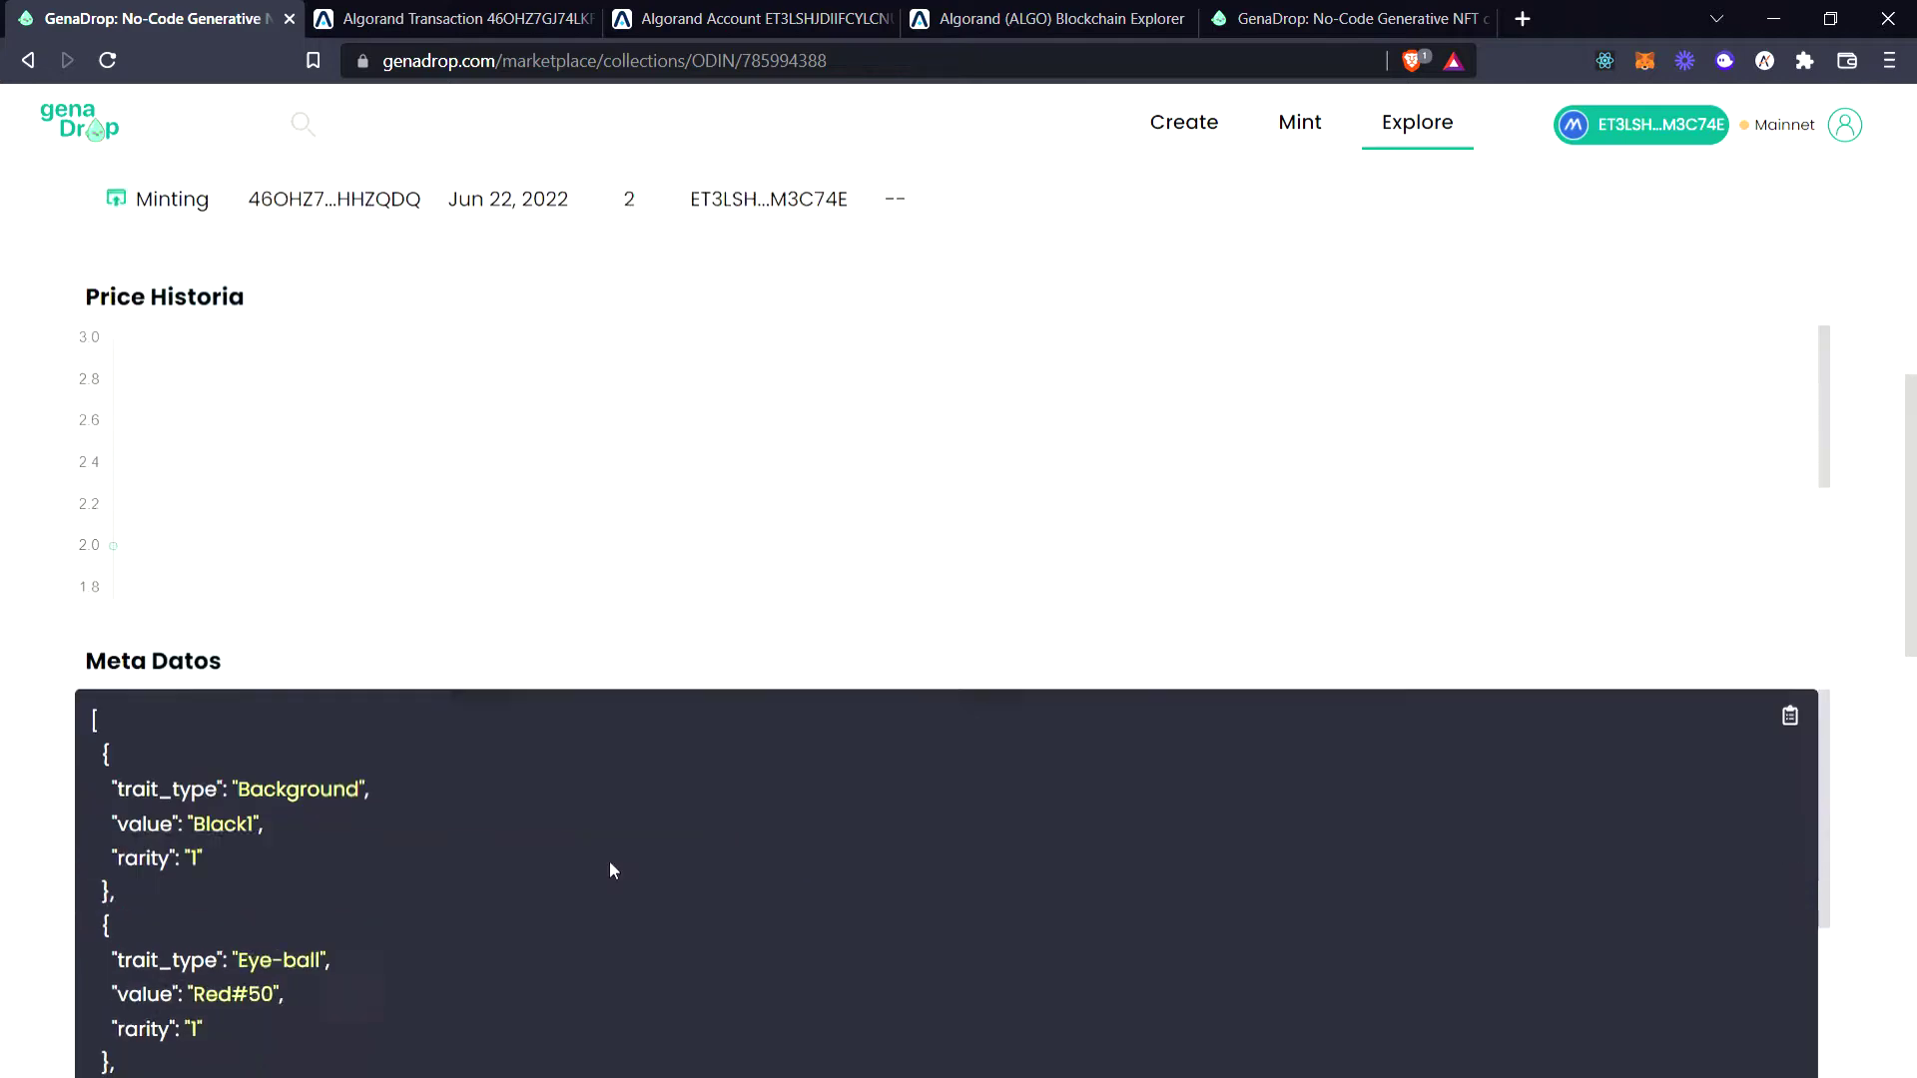
{"action": "scroll", "coordinate": [476, 573], "scroll_direction": "down", "scroll_amount": 5}
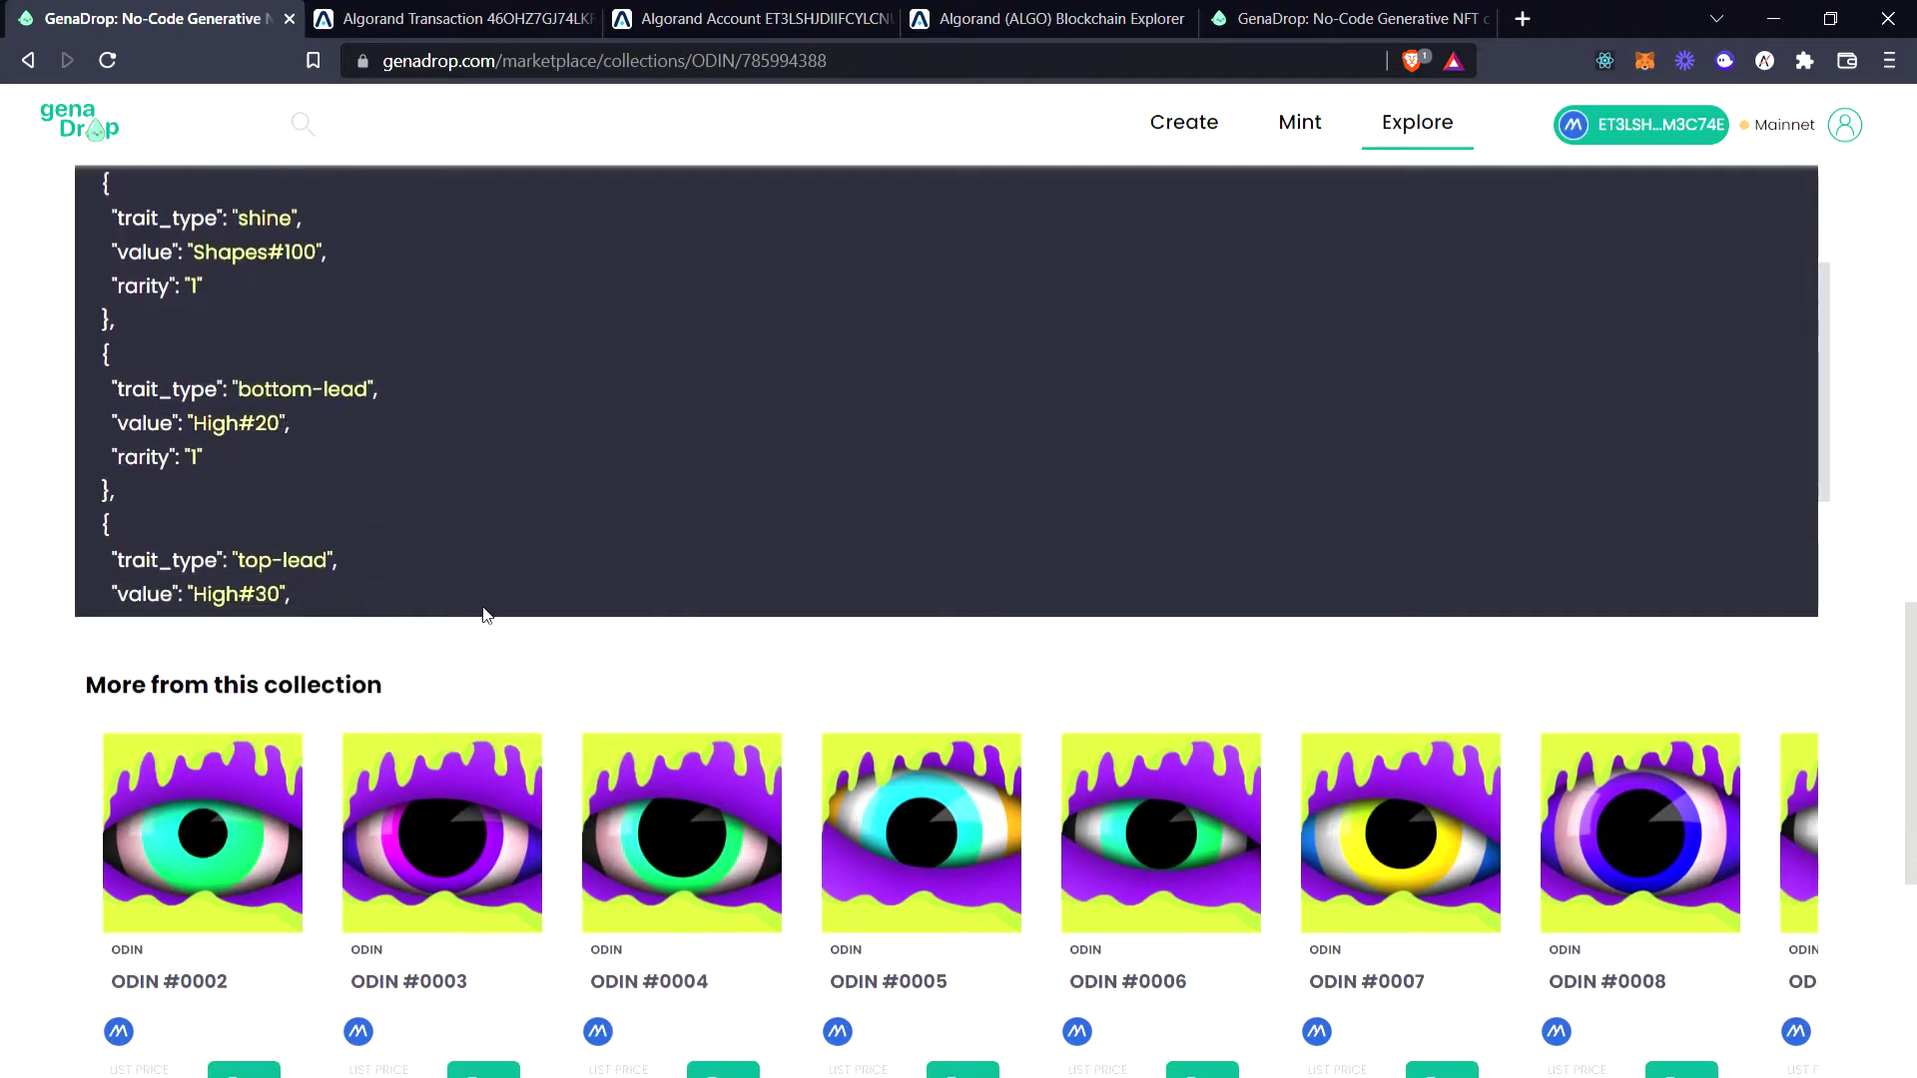
{"action": "scroll", "coordinate": [548, 795], "scroll_direction": "down", "scroll_amount": 5}
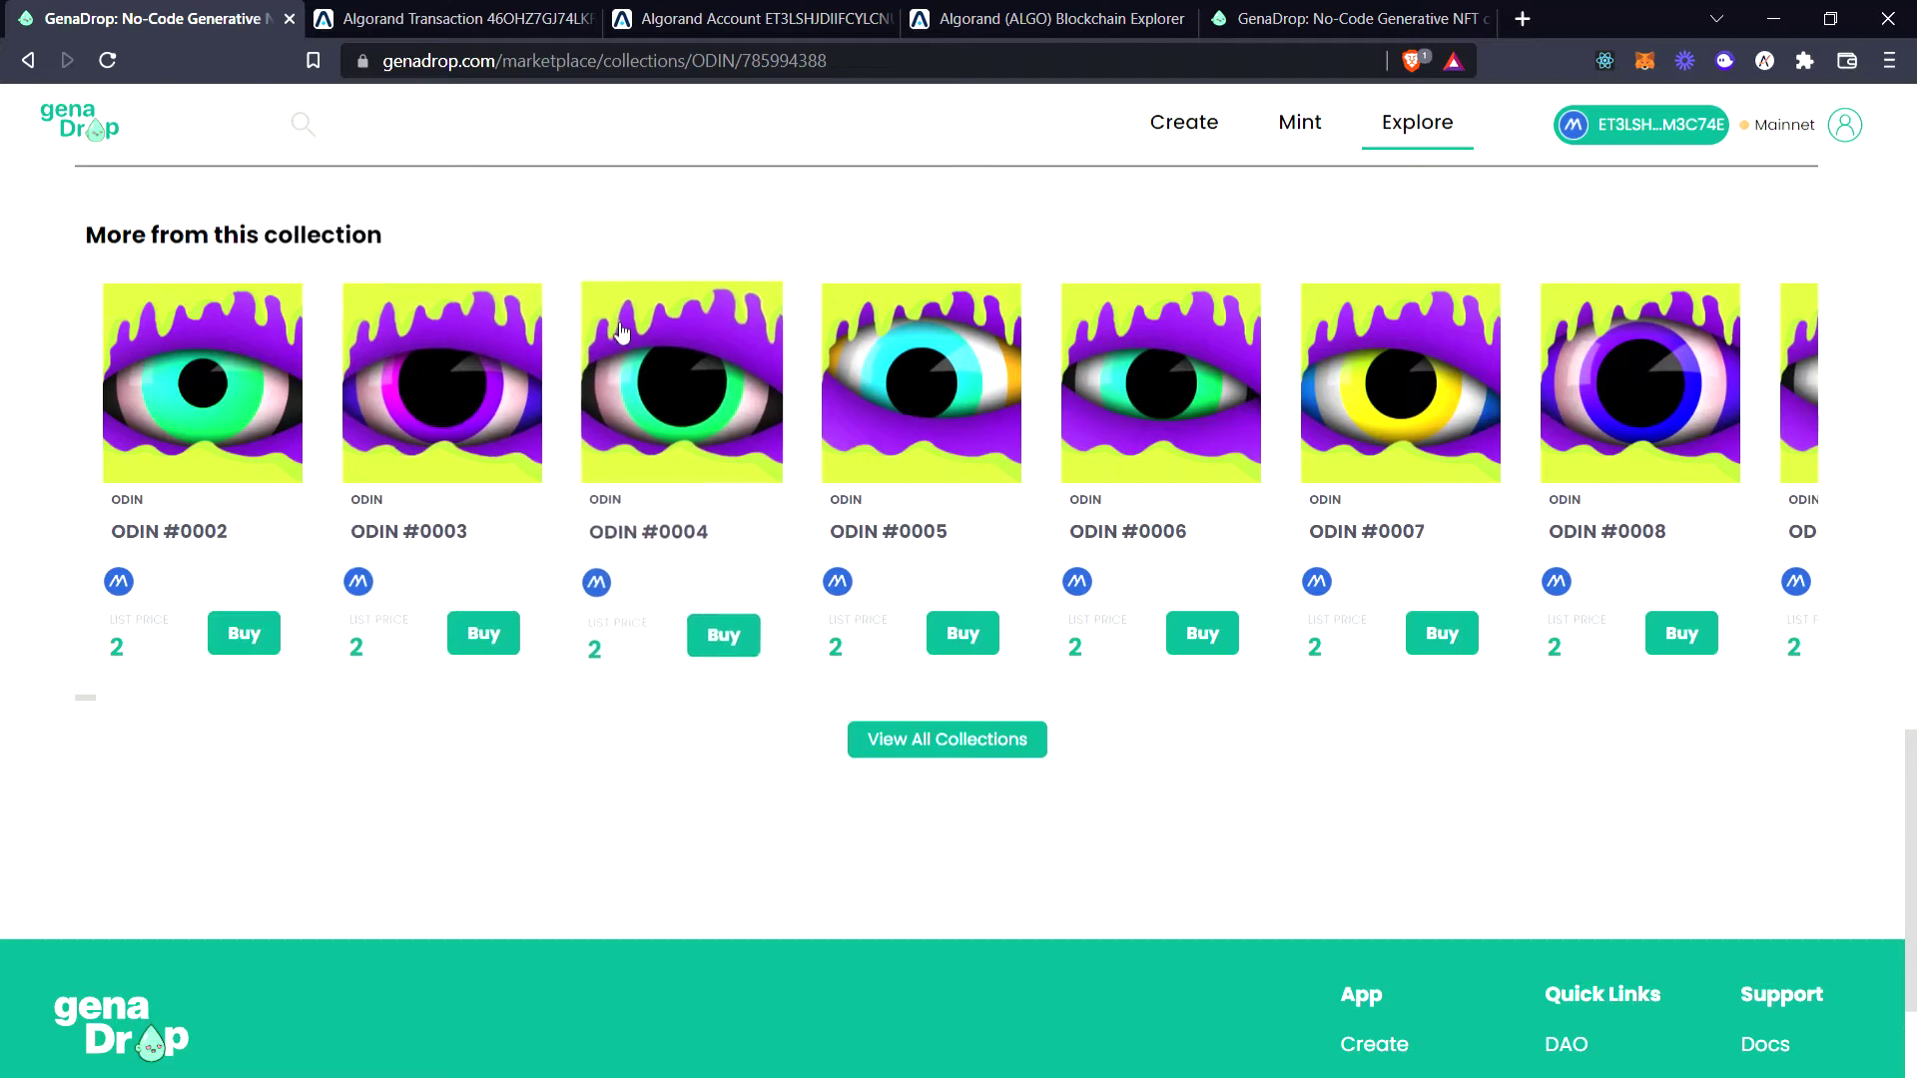
{"action": "scroll", "coordinate": [623, 333], "scroll_direction": "up", "scroll_amount": 8}
{"action": "scroll", "coordinate": [622, 332], "scroll_direction": "up", "scroll_amount": 15}
Preview the minting transaction in ODIN #0001's transaction history, view it in the block explorer and return to the GenaDrop item page
{"action": "scroll", "coordinate": [612, 326], "scroll_direction": "down", "scroll_amount": 6}
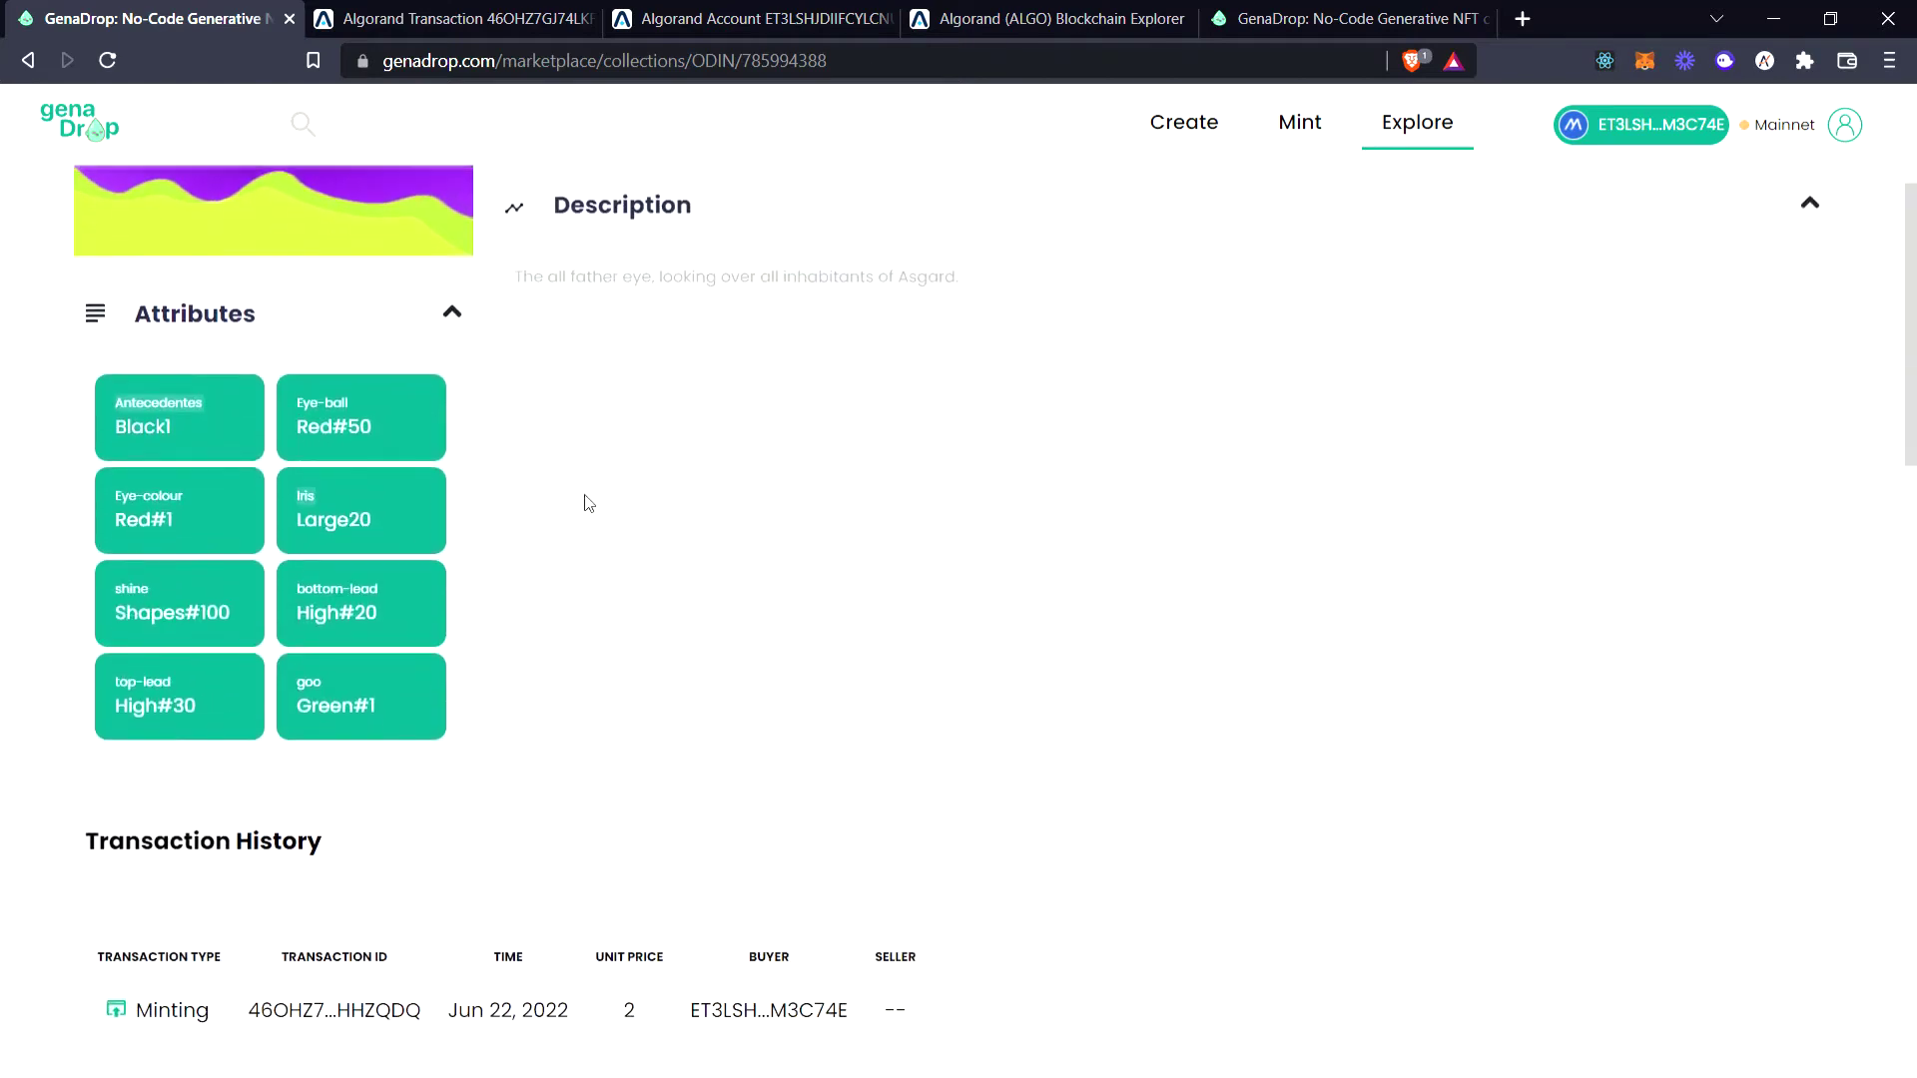
{"action": "left_click", "coordinate": [325, 740]}
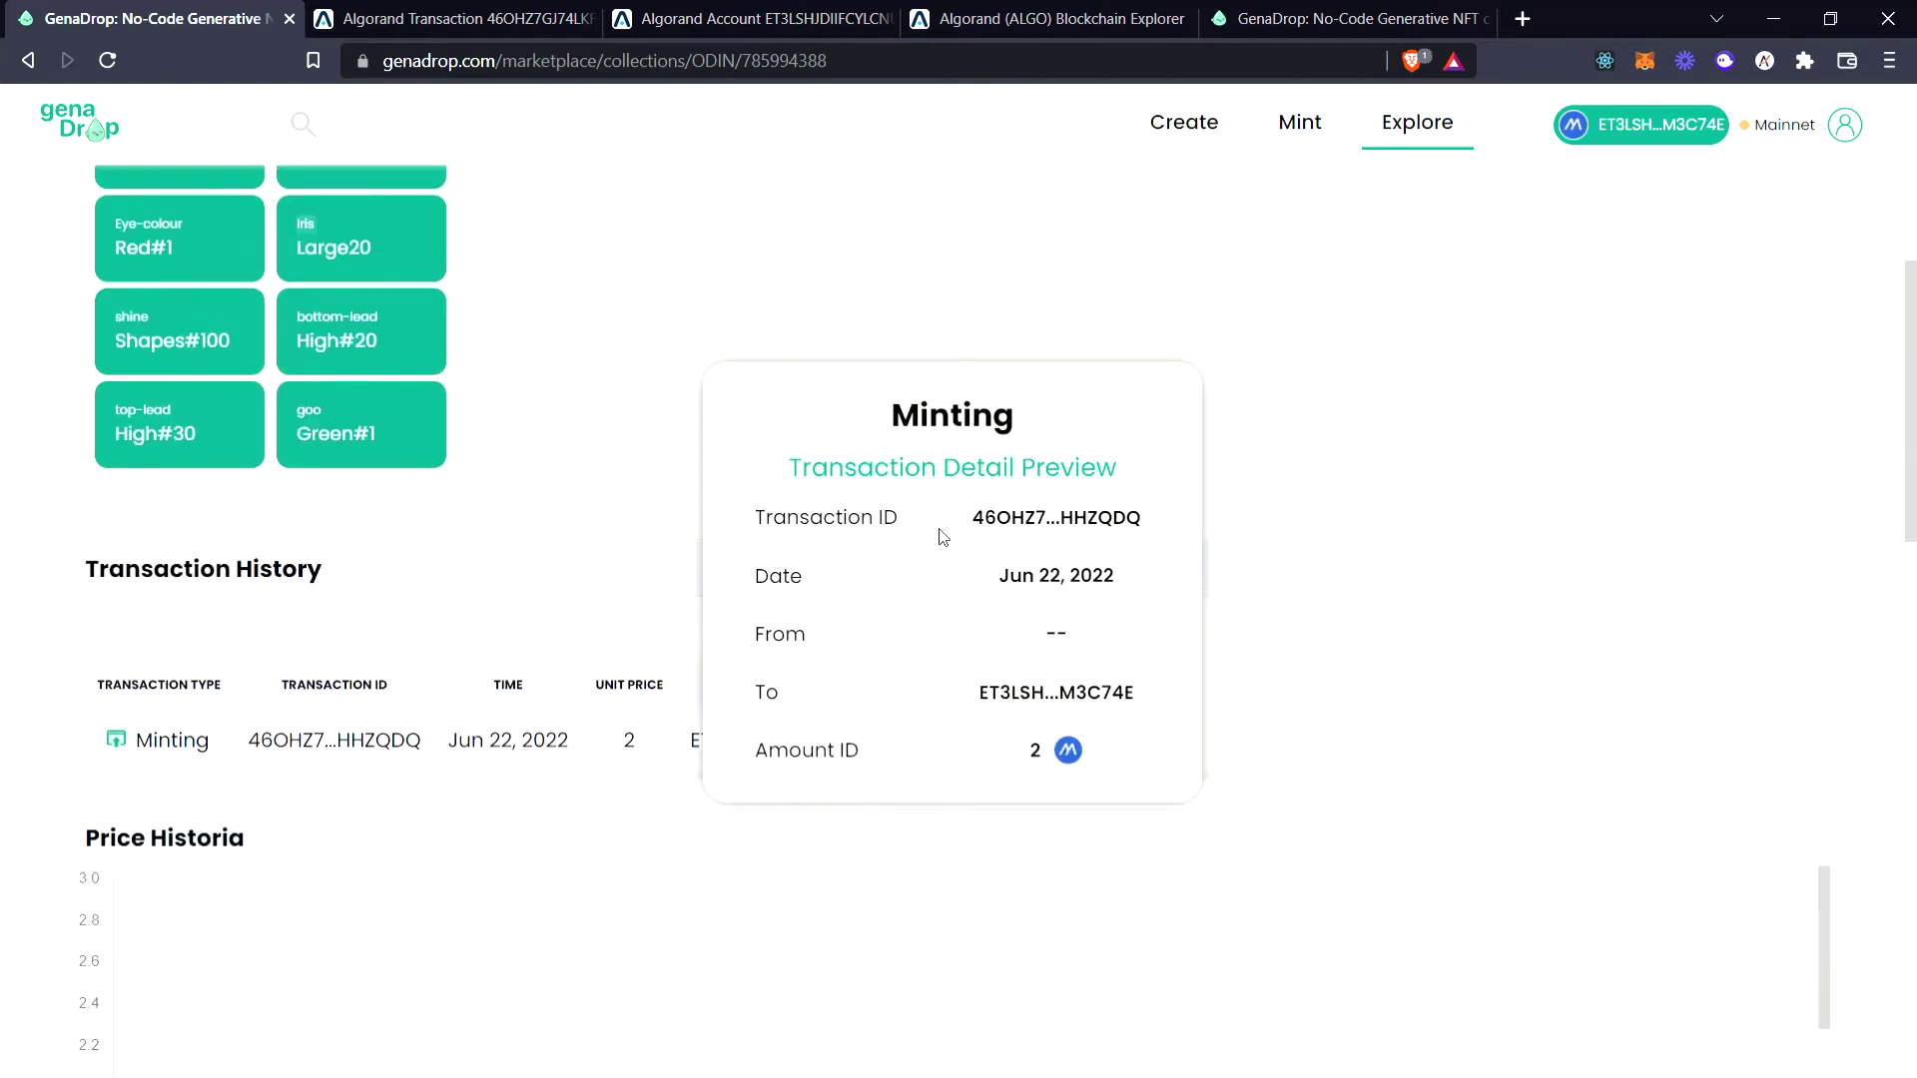
{"action": "mouse_move", "coordinate": [1039, 531]}
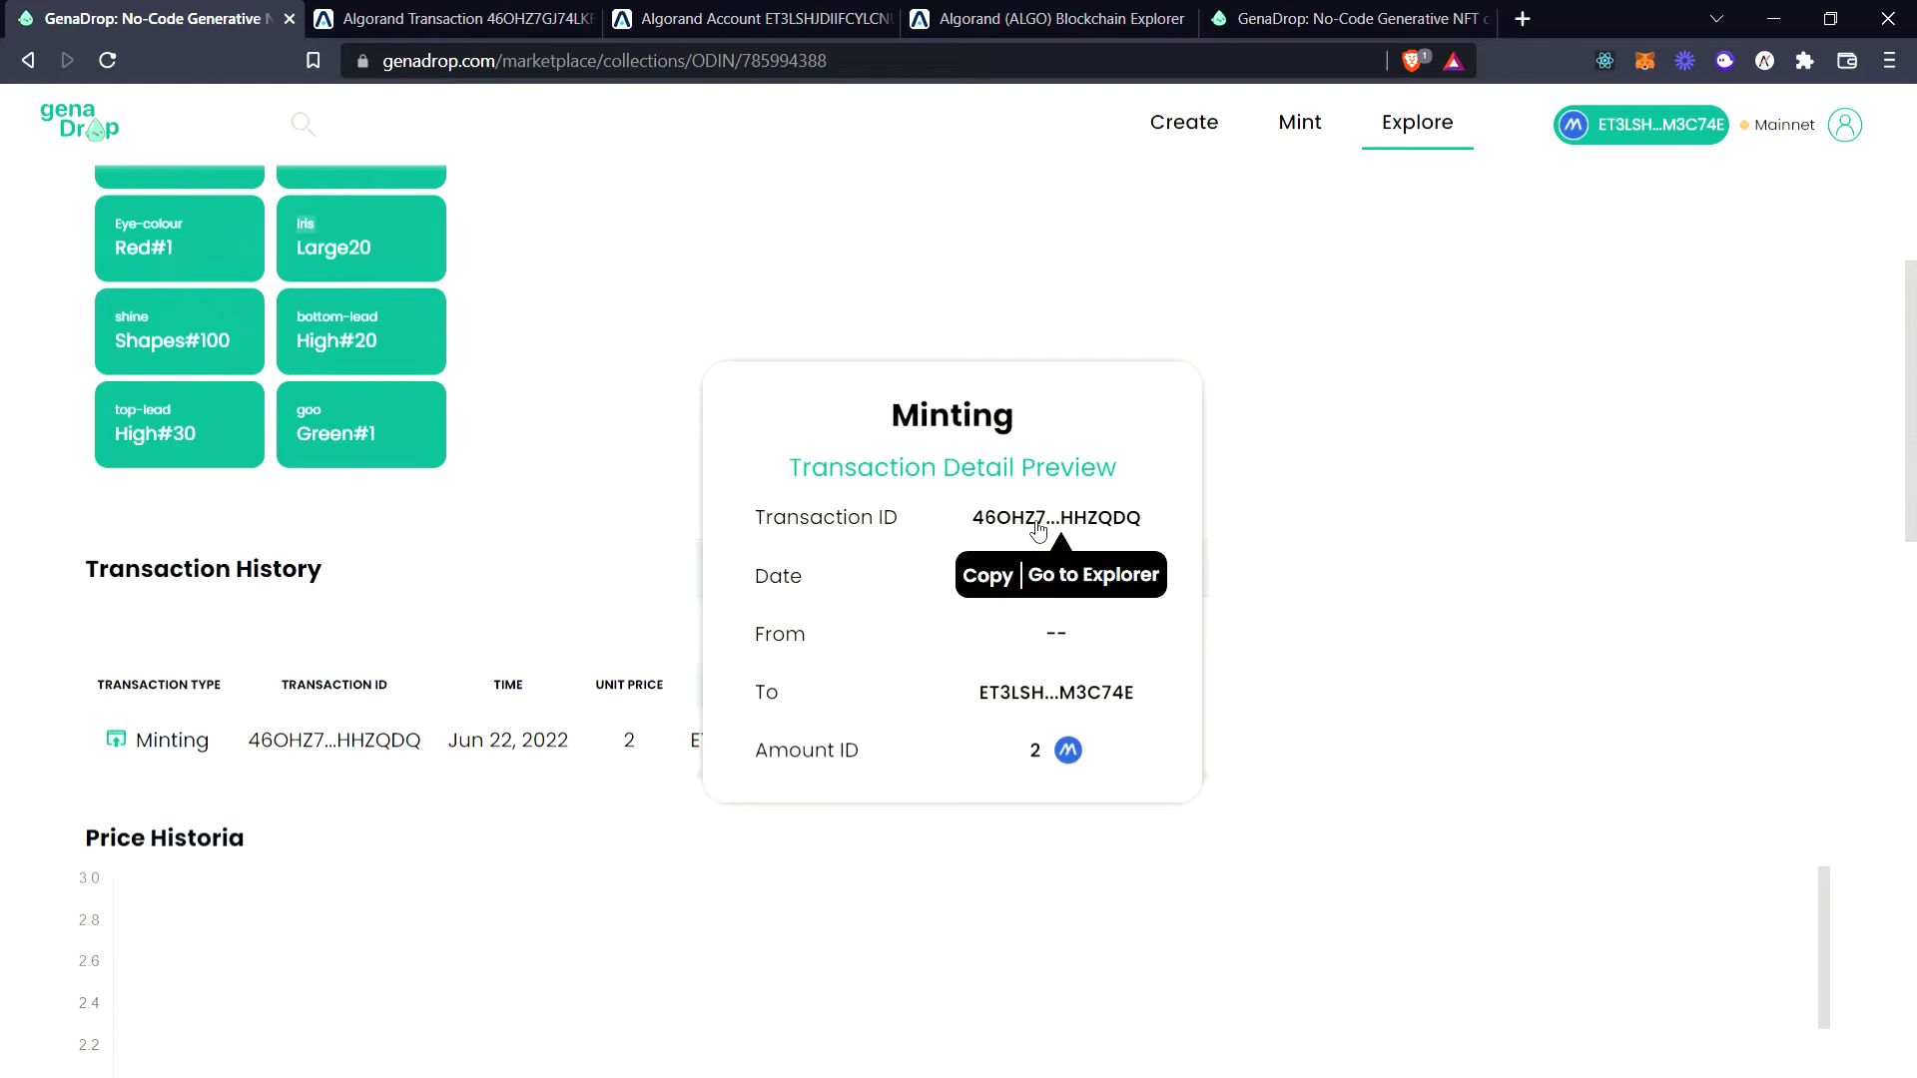
{"action": "left_click", "coordinate": [1110, 576]}
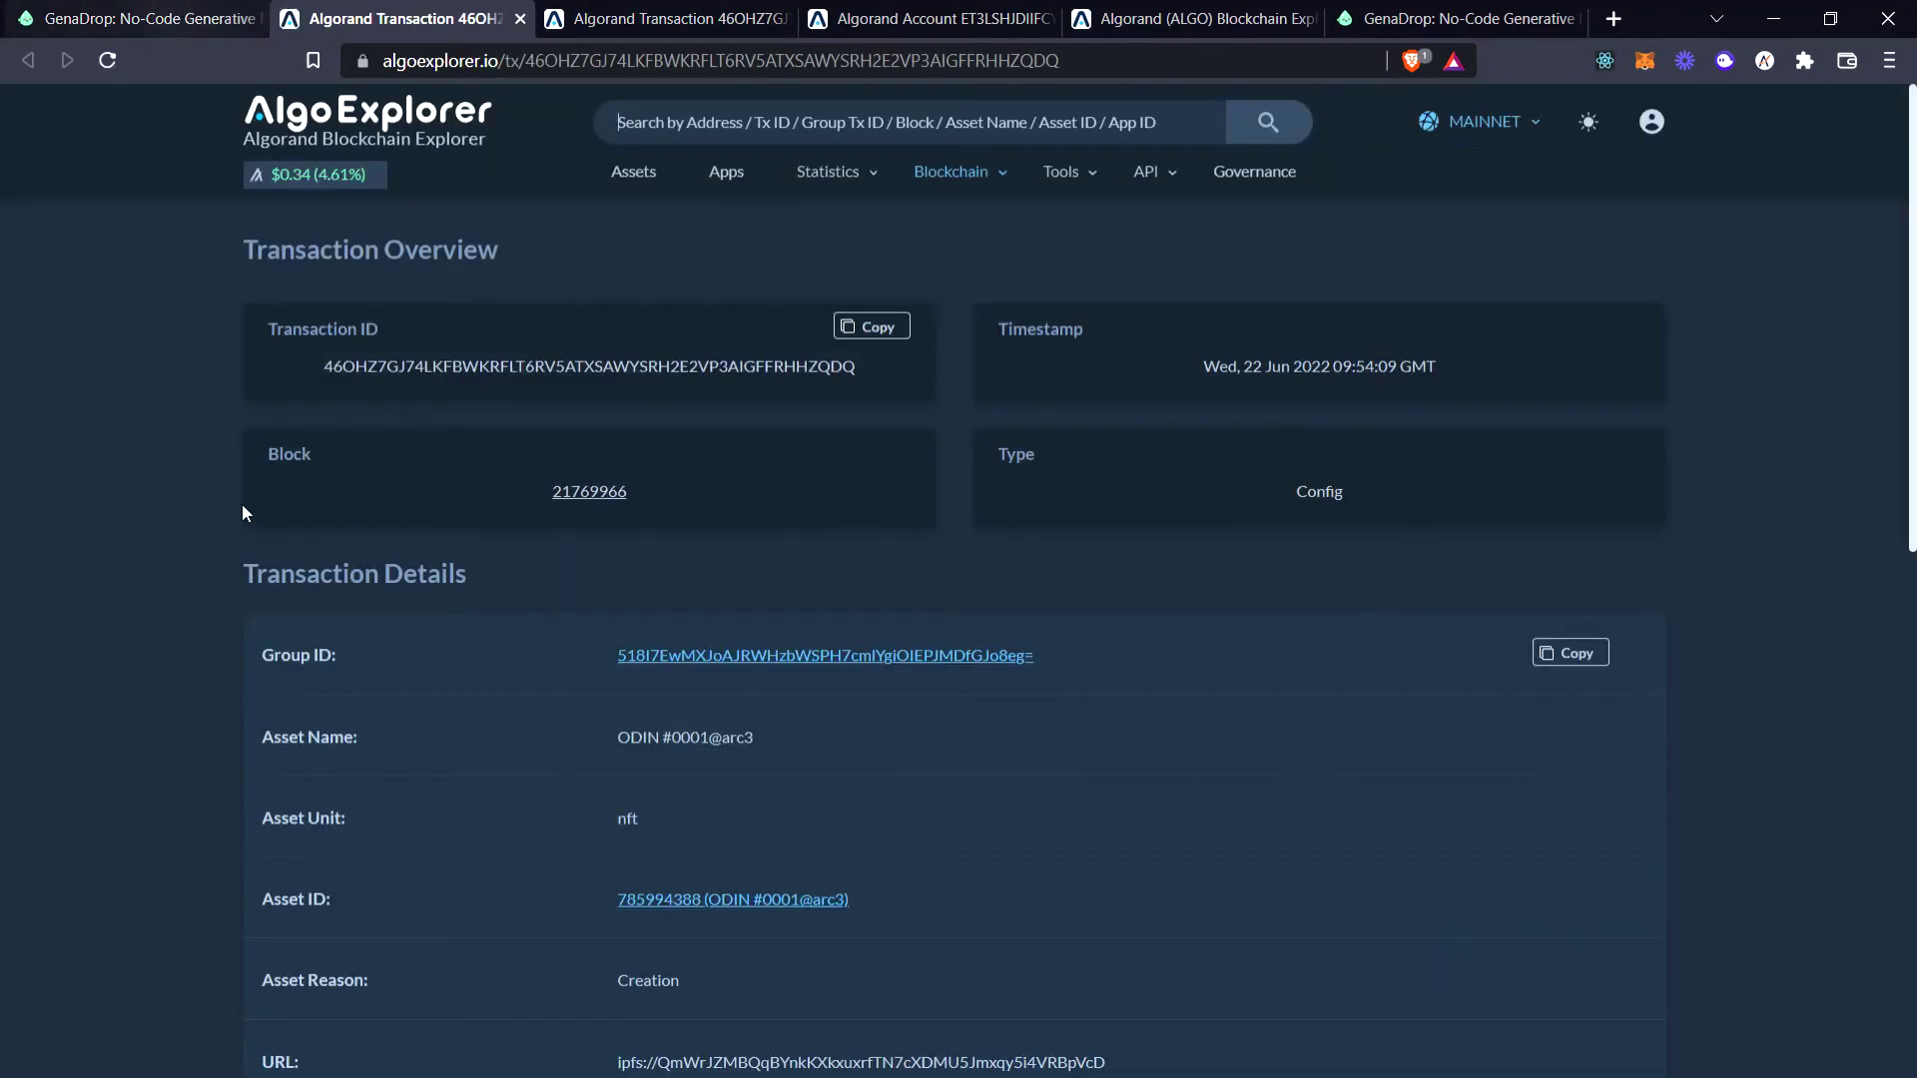
{"action": "left_click", "coordinate": [193, 10]}
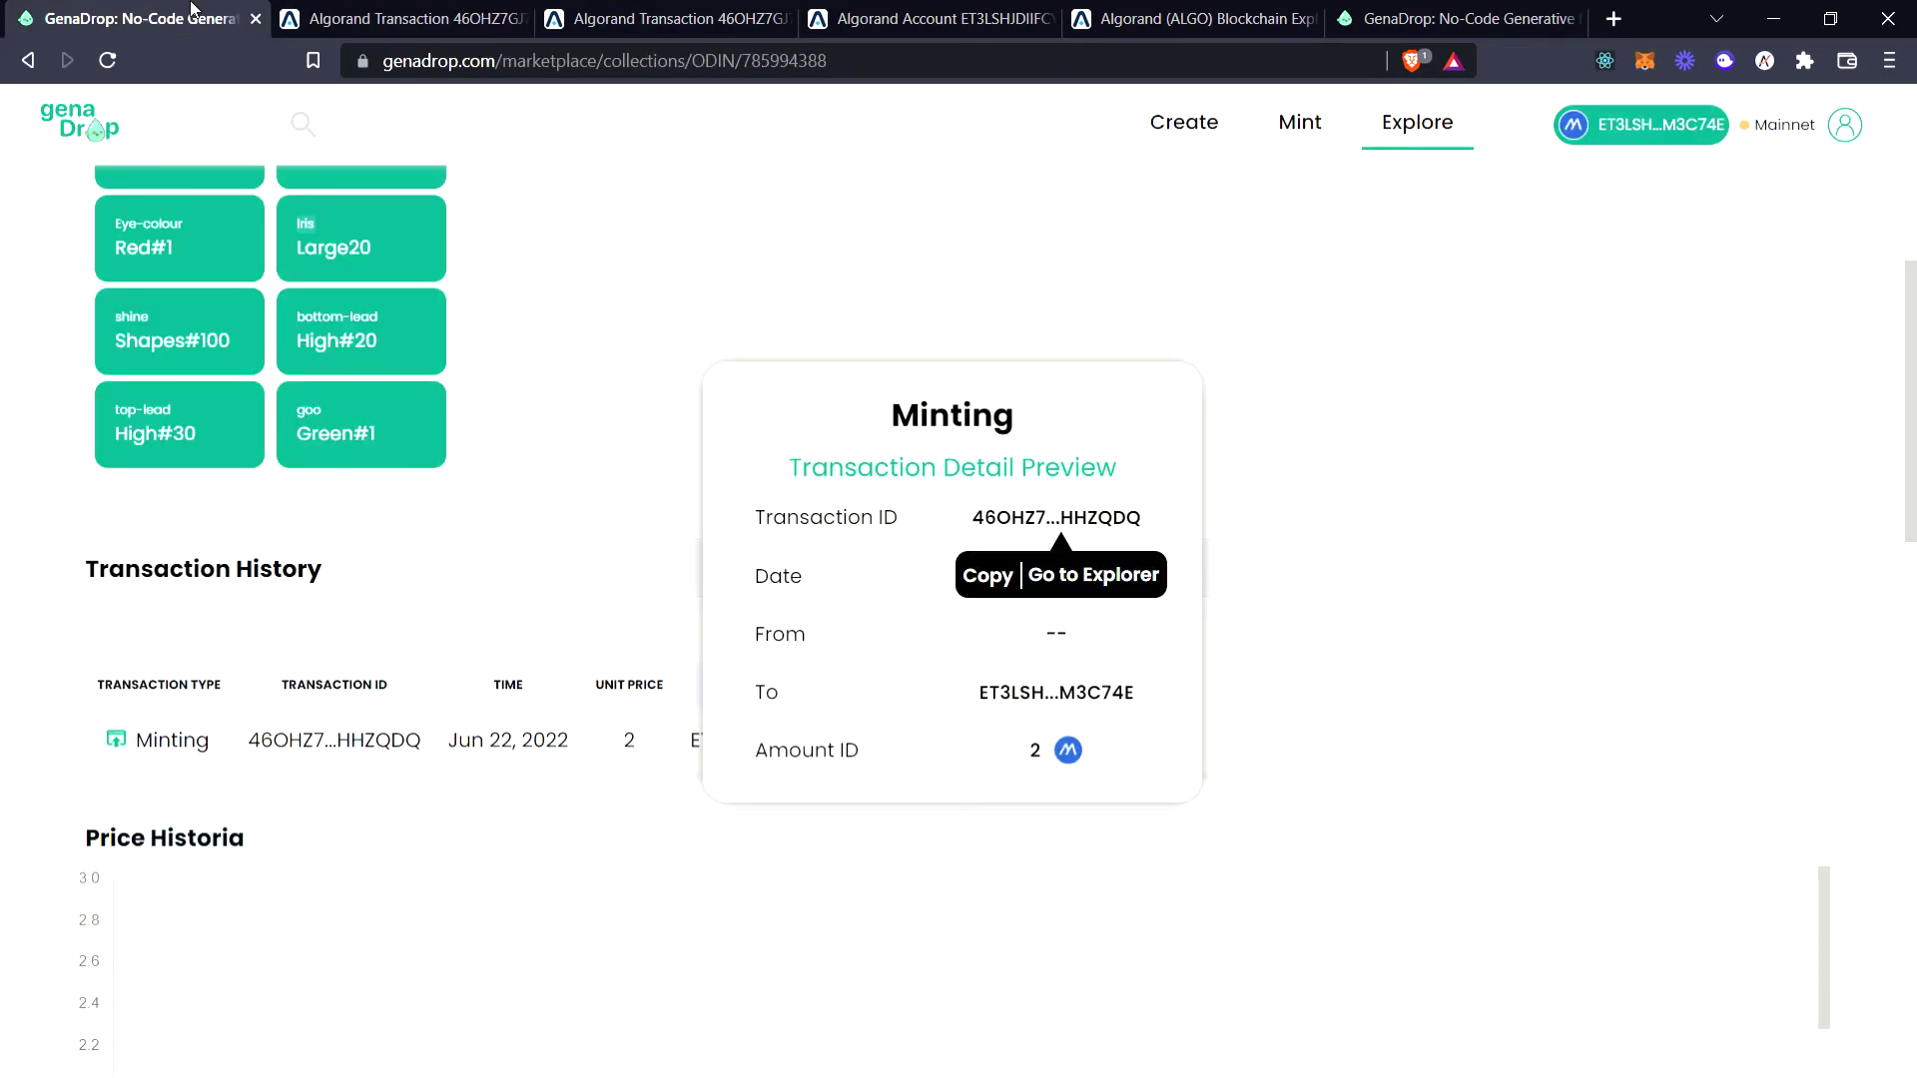